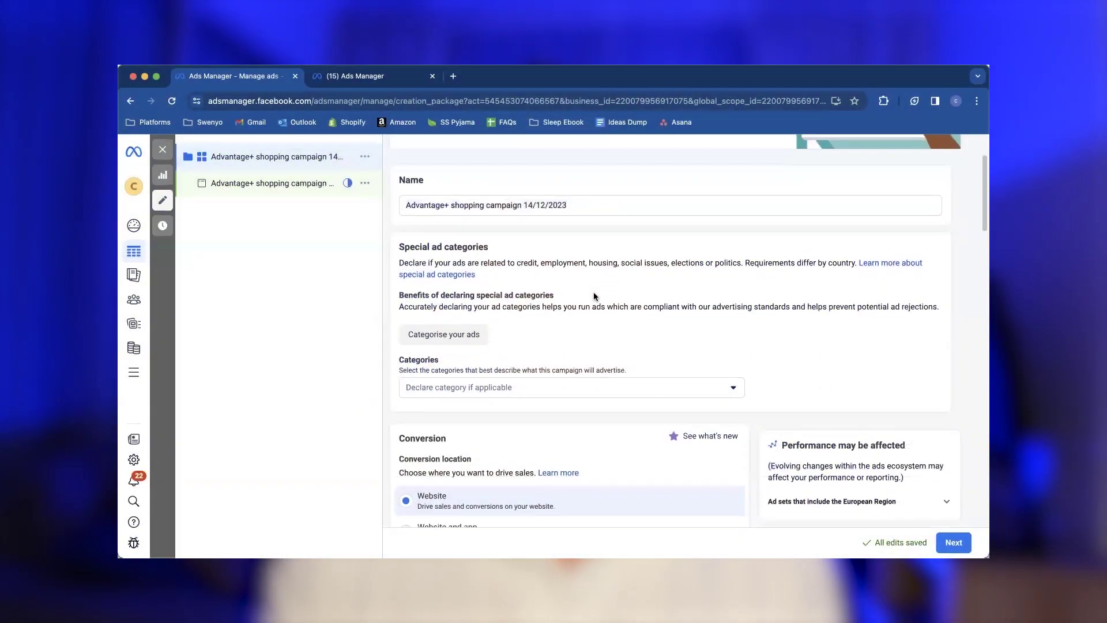
Scroll the Campaigns table showing the five existing campaigns.
{"action": "scroll", "coordinate": [594, 296], "scroll_direction": "down", "scroll_amount": 2}
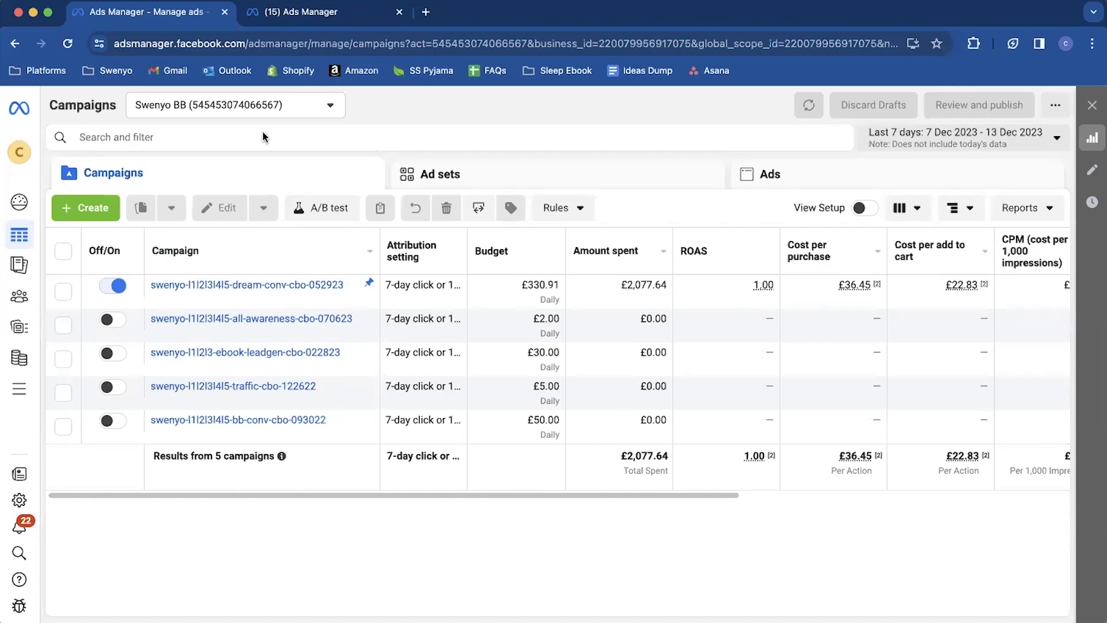
Create a new campaign with the Sales objective and choose the Advantage+ shopping campaign setup.
{"action": "left_click", "coordinate": [86, 209]}
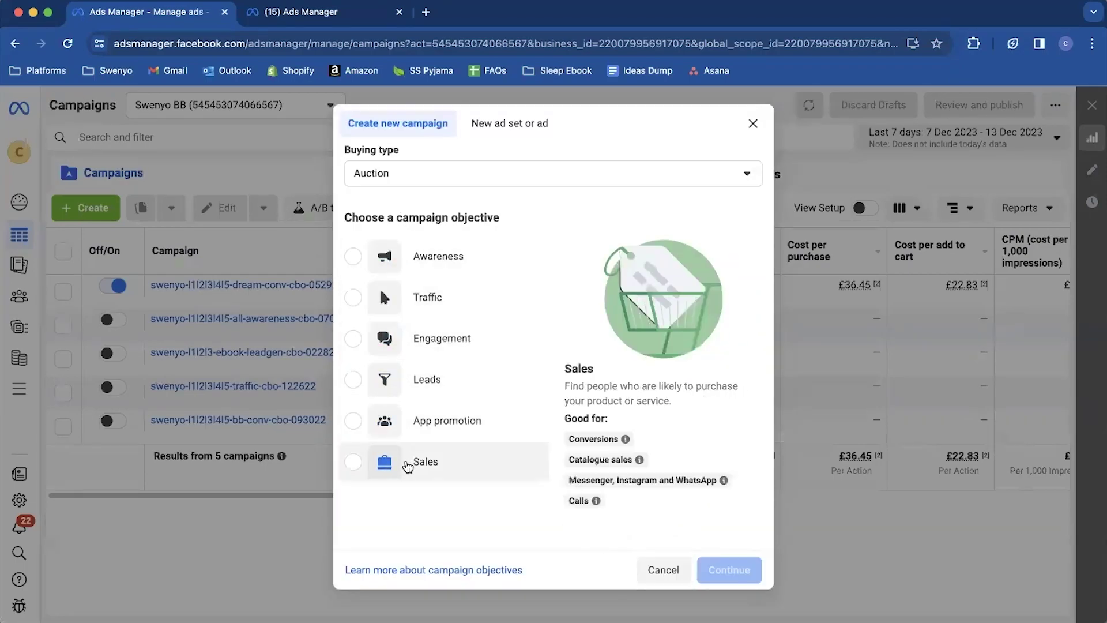
{"action": "left_click", "coordinate": [380, 462]}
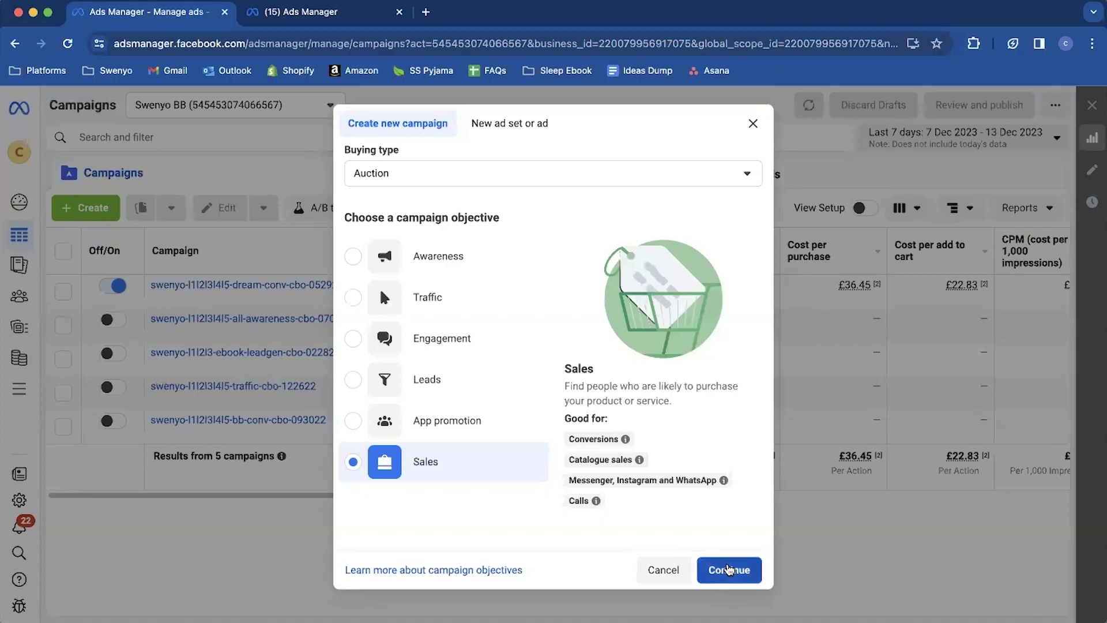
{"action": "left_click", "coordinate": [729, 570]}
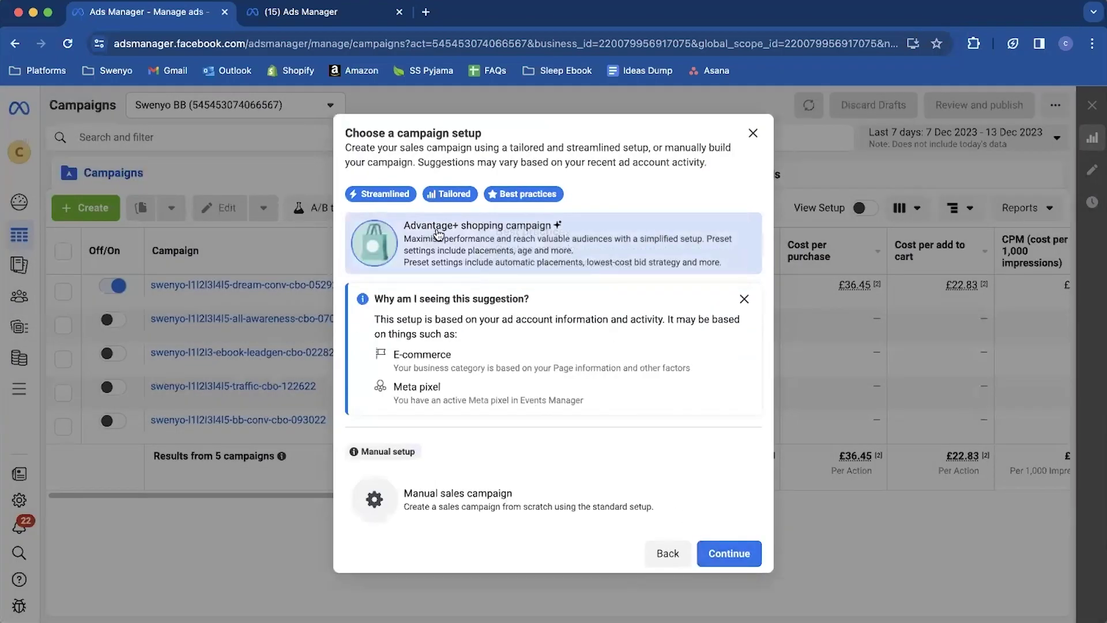
{"action": "mouse_move", "coordinate": [500, 231]}
Continue the Advantage+ setup, close the editor, and check the draft's ad set and ad.
{"action": "left_click", "coordinate": [727, 553]}
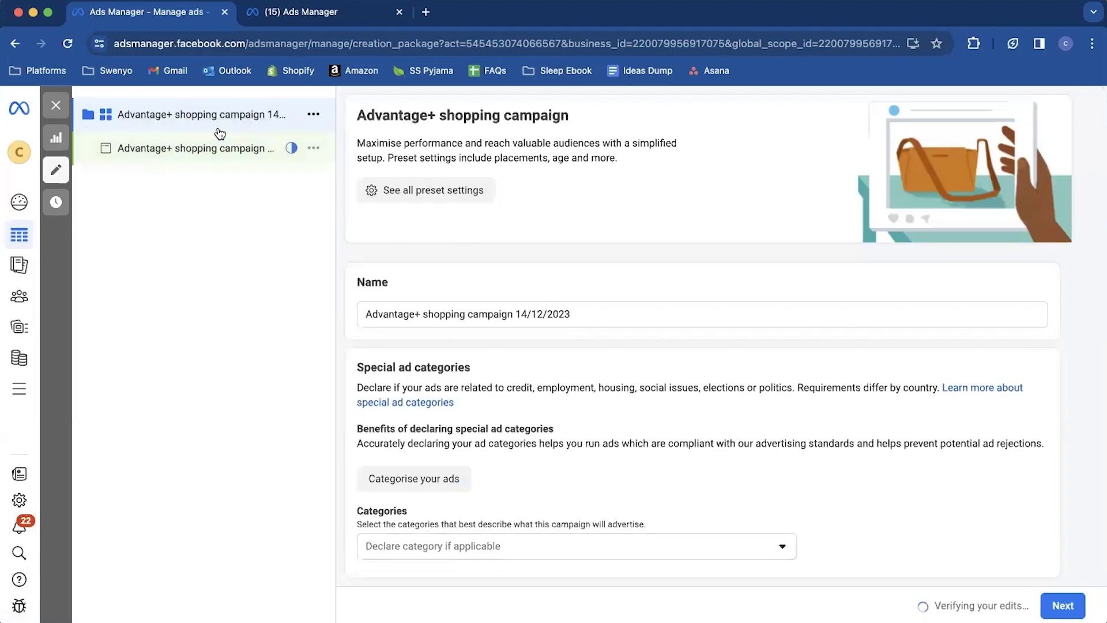
{"action": "left_click", "coordinate": [56, 105]}
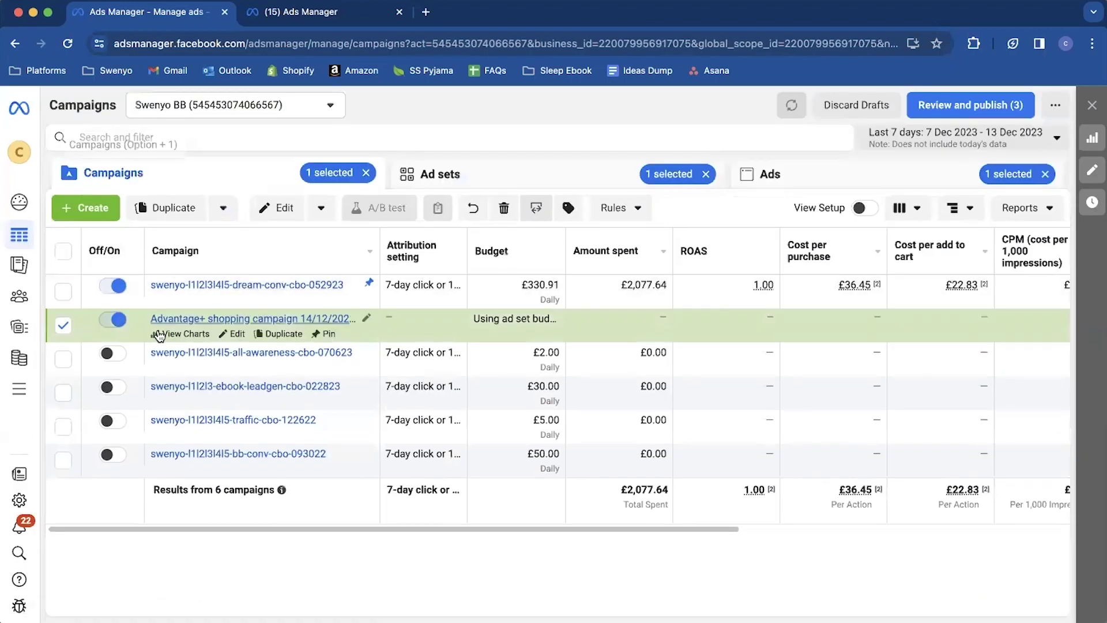
{"action": "left_click", "coordinate": [199, 319]}
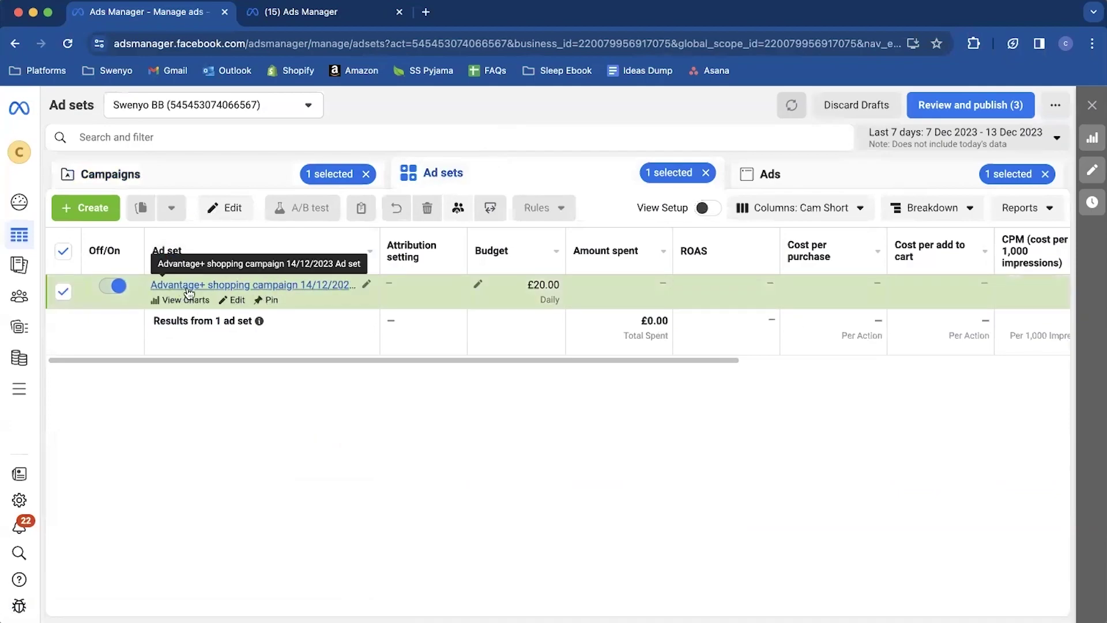
{"action": "left_click", "coordinate": [212, 286]}
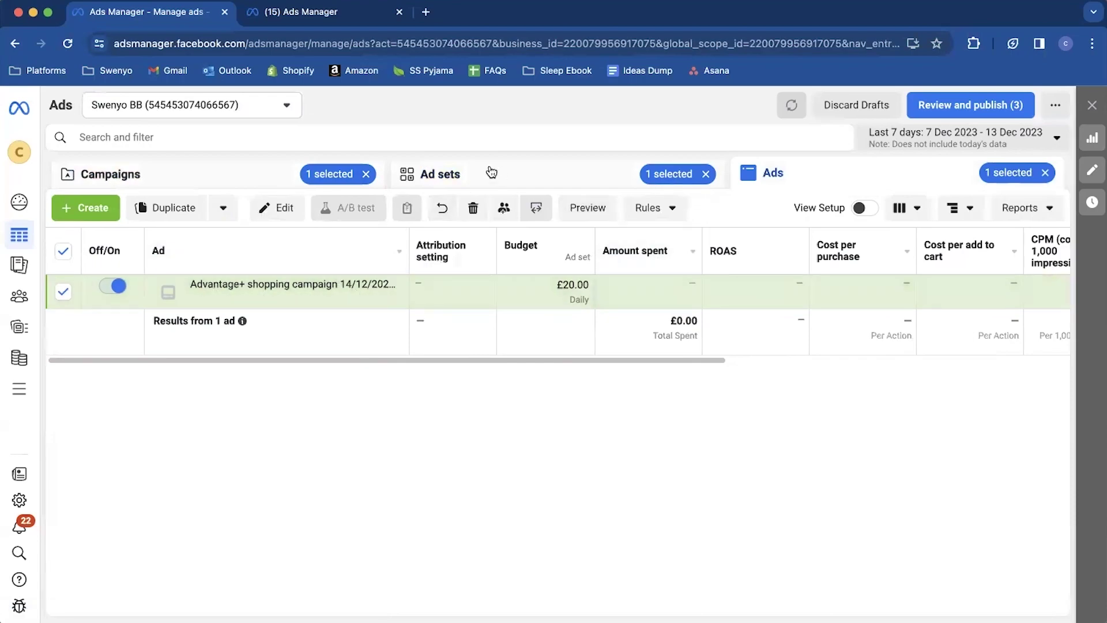
{"action": "left_click", "coordinate": [491, 175]}
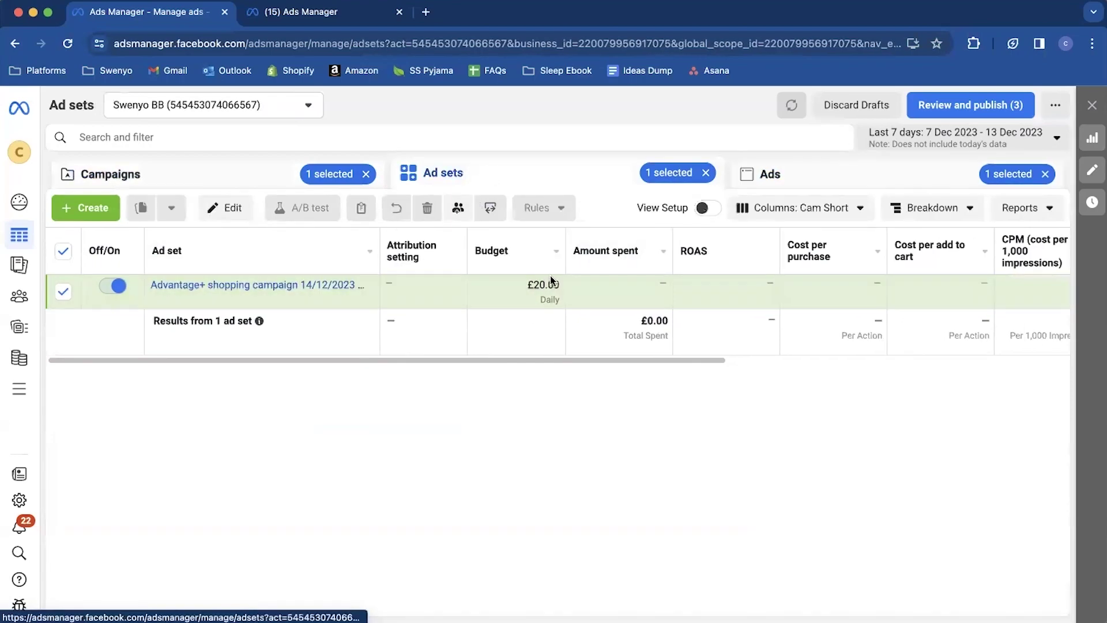
{"action": "left_click", "coordinate": [277, 174]}
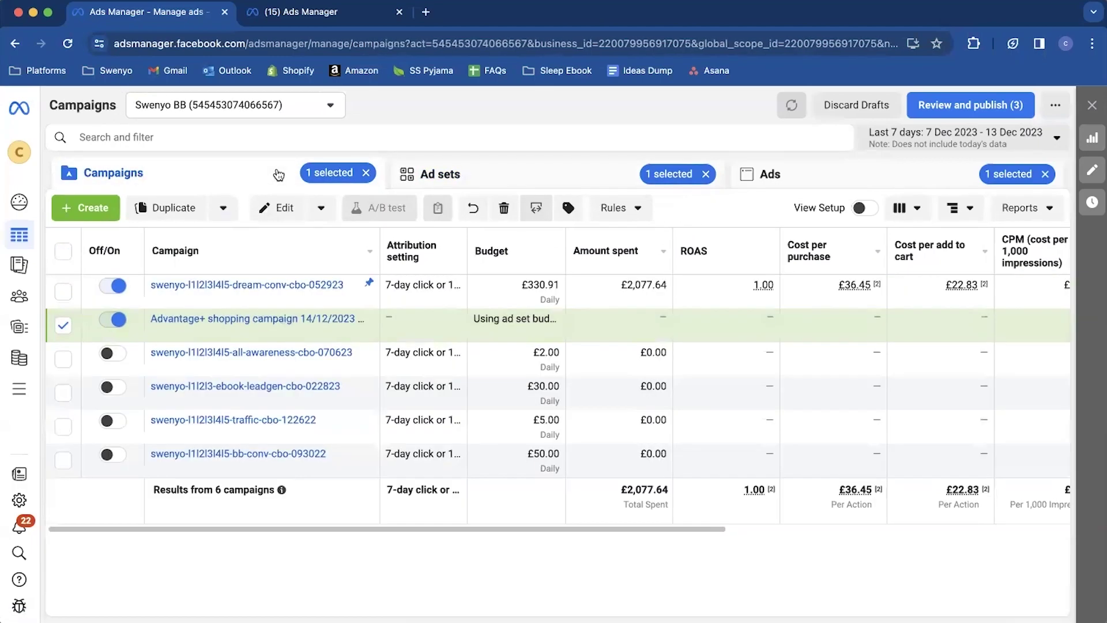
Edit the Advantage+ shopping campaign, leaving its name unchanged, and review the conversion settings.
{"action": "left_click", "coordinate": [243, 337]}
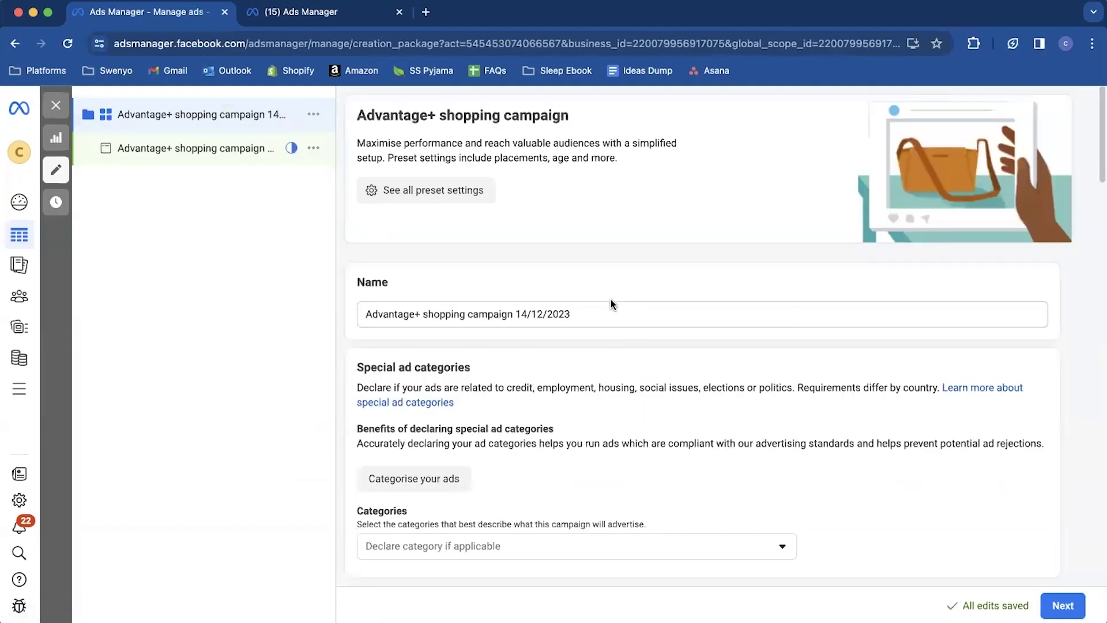
{"action": "triple_click", "coordinate": [596, 315]}
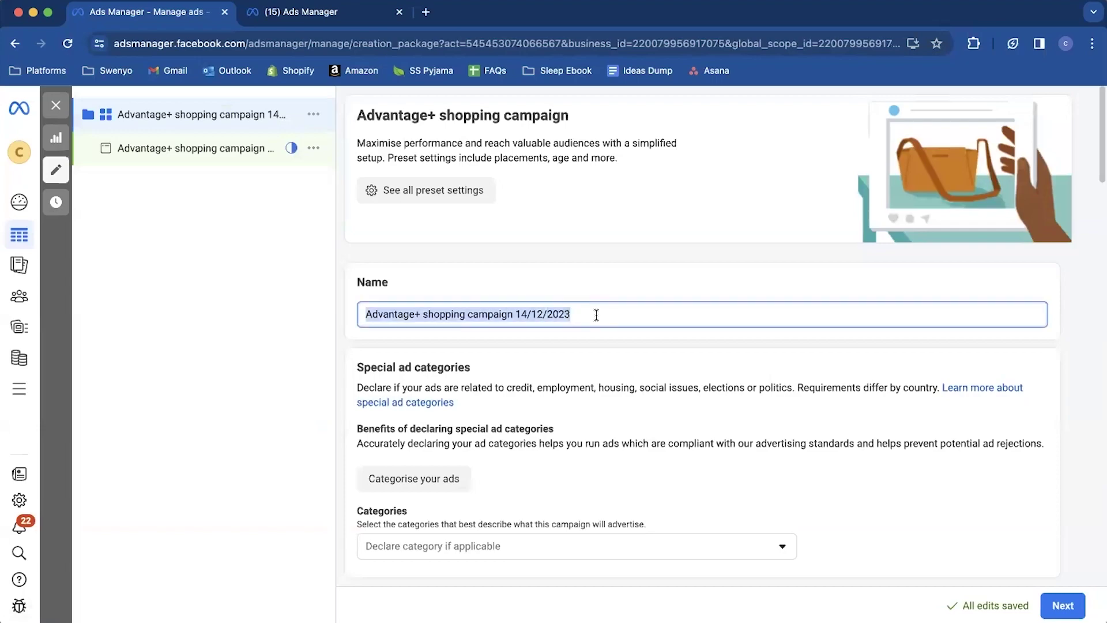
{"action": "scroll", "coordinate": [603, 268], "scroll_direction": "down", "scroll_amount": 1}
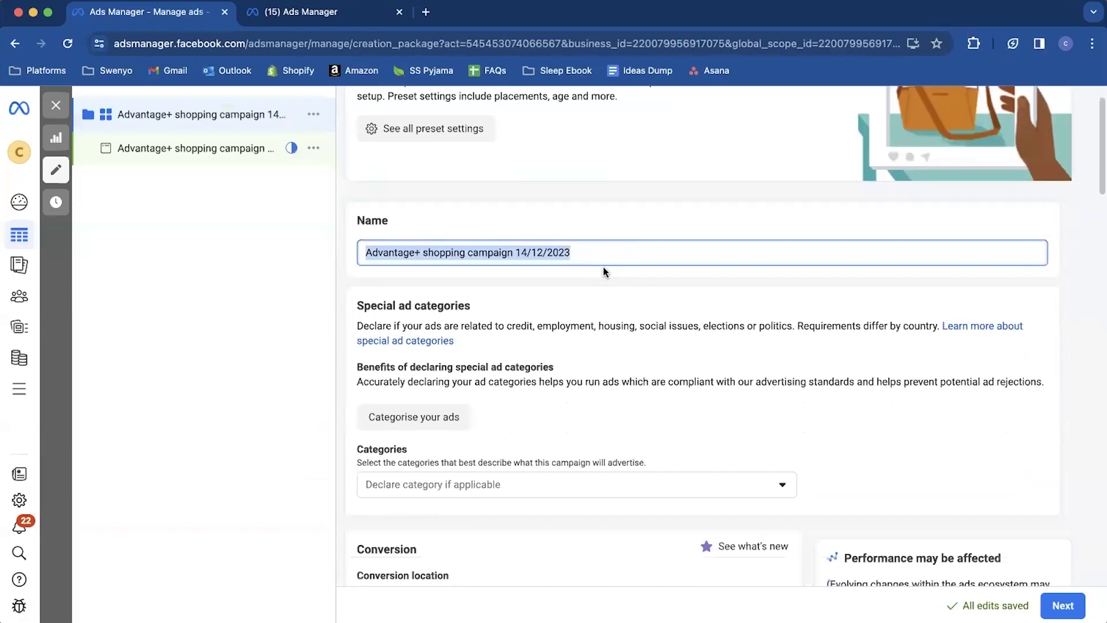
{"action": "left_click", "coordinate": [605, 291]}
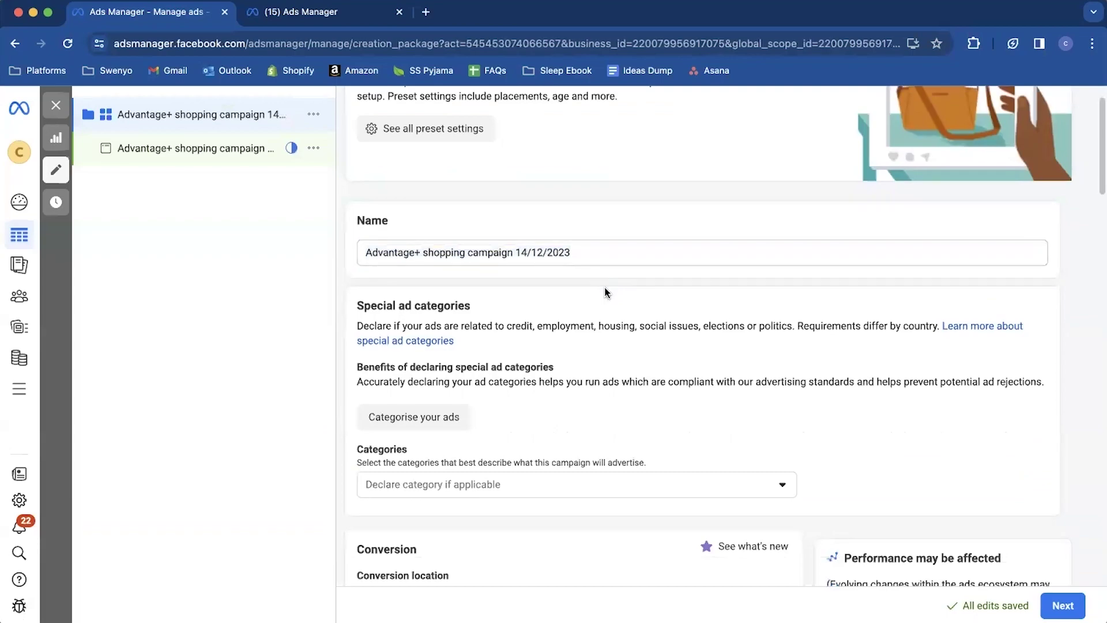
{"action": "scroll", "coordinate": [605, 292], "scroll_direction": "down", "scroll_amount": 1}
{"action": "scroll", "coordinate": [605, 291], "scroll_direction": "down", "scroll_amount": 1}
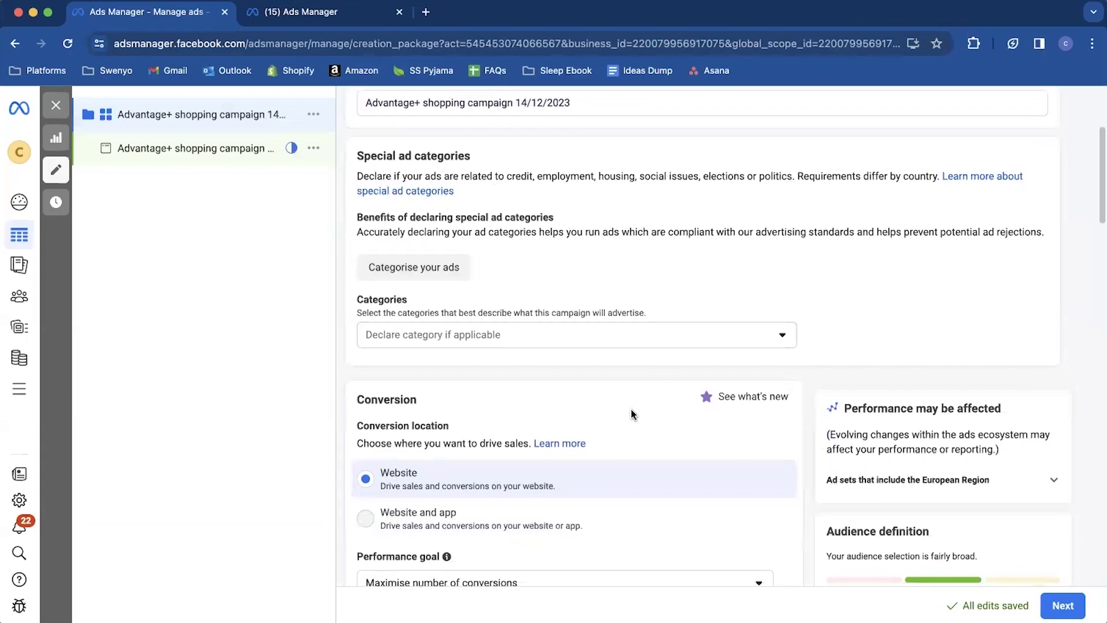
{"action": "scroll", "coordinate": [625, 328], "scroll_direction": "down", "scroll_amount": 1}
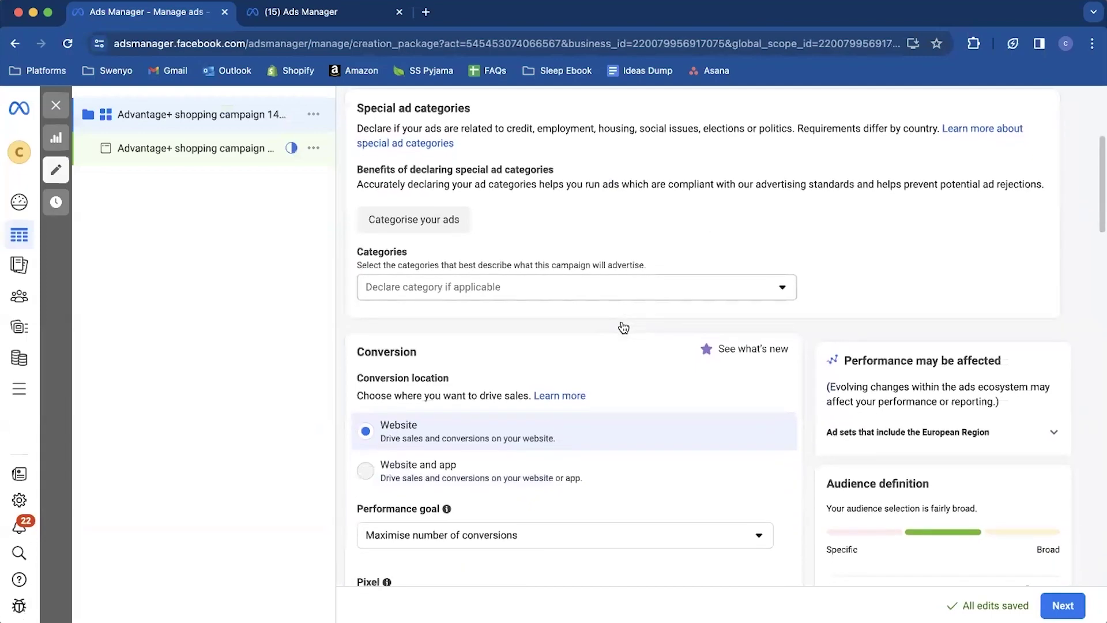
{"action": "scroll", "coordinate": [624, 327], "scroll_direction": "down", "scroll_amount": 3}
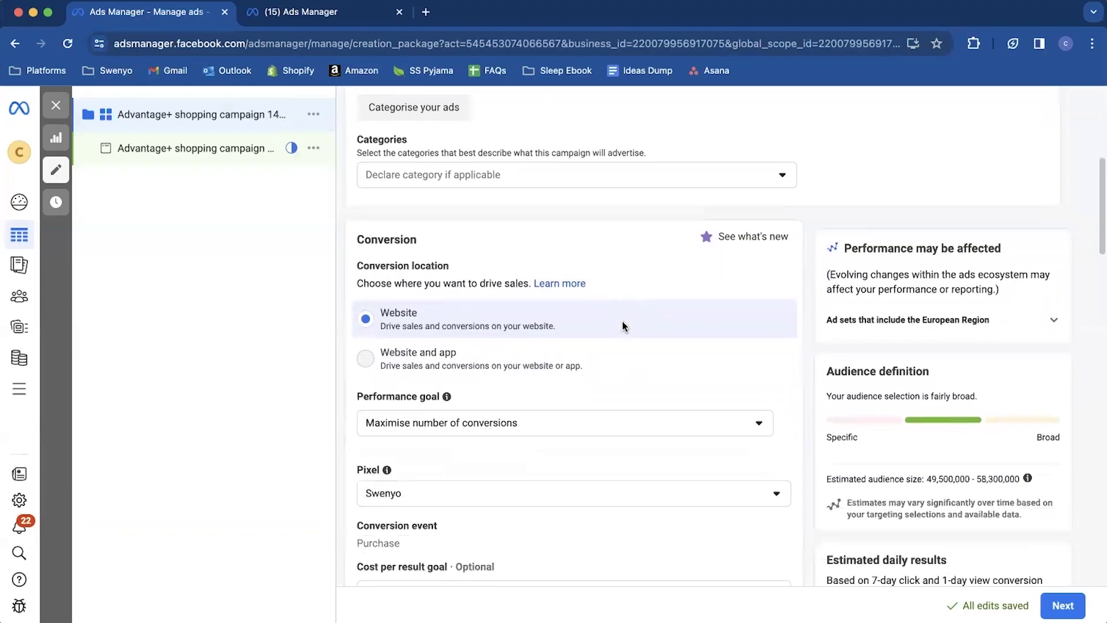
{"action": "scroll", "coordinate": [622, 326], "scroll_direction": "down", "scroll_amount": 1}
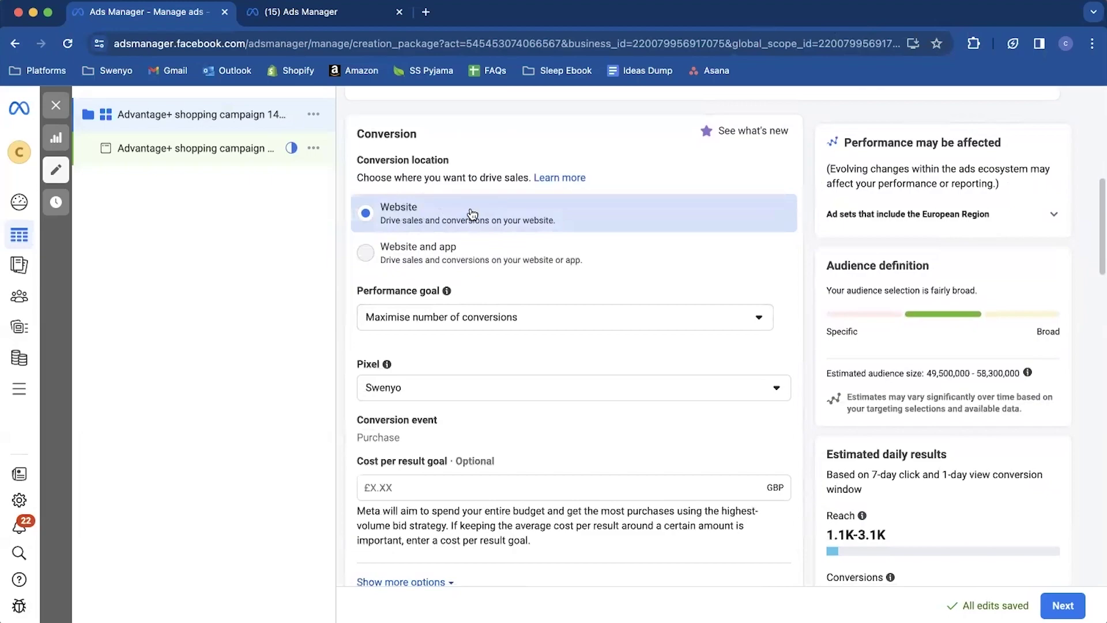
{"action": "scroll", "coordinate": [472, 214], "scroll_direction": "down", "scroll_amount": 3}
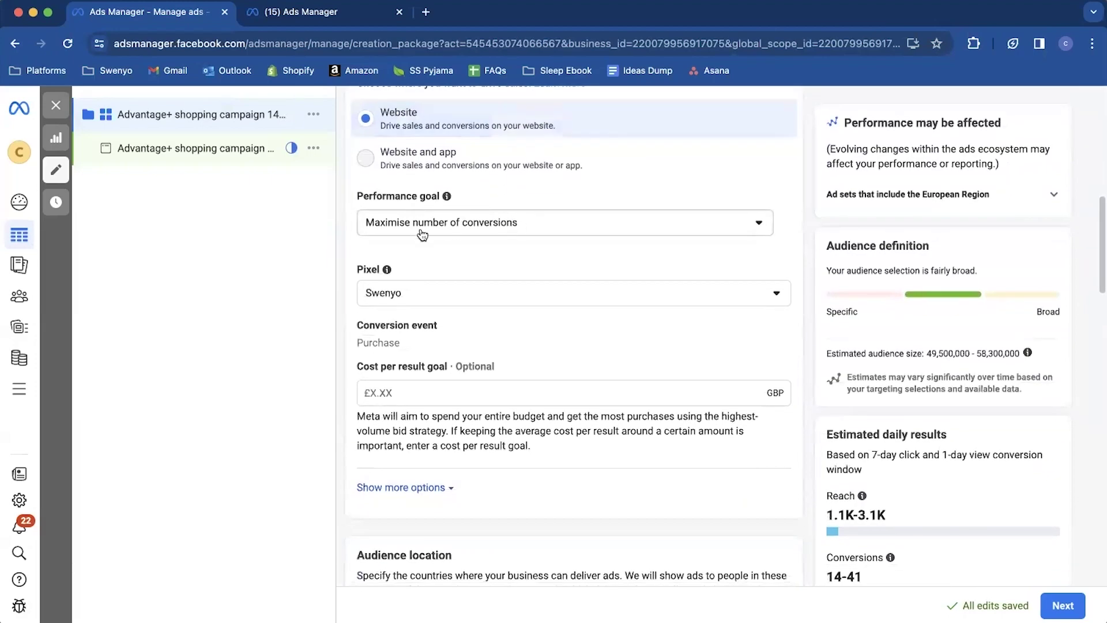
Keep Maximise number of conversions as the performance goal.
{"action": "left_click", "coordinate": [545, 233]}
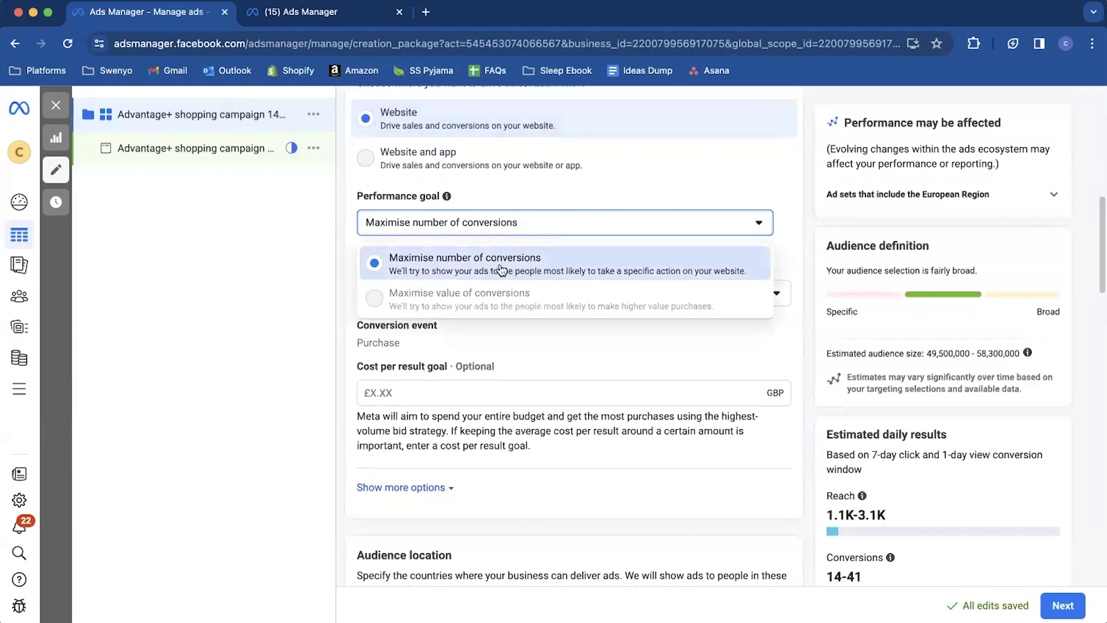
{"action": "left_click", "coordinate": [703, 172]}
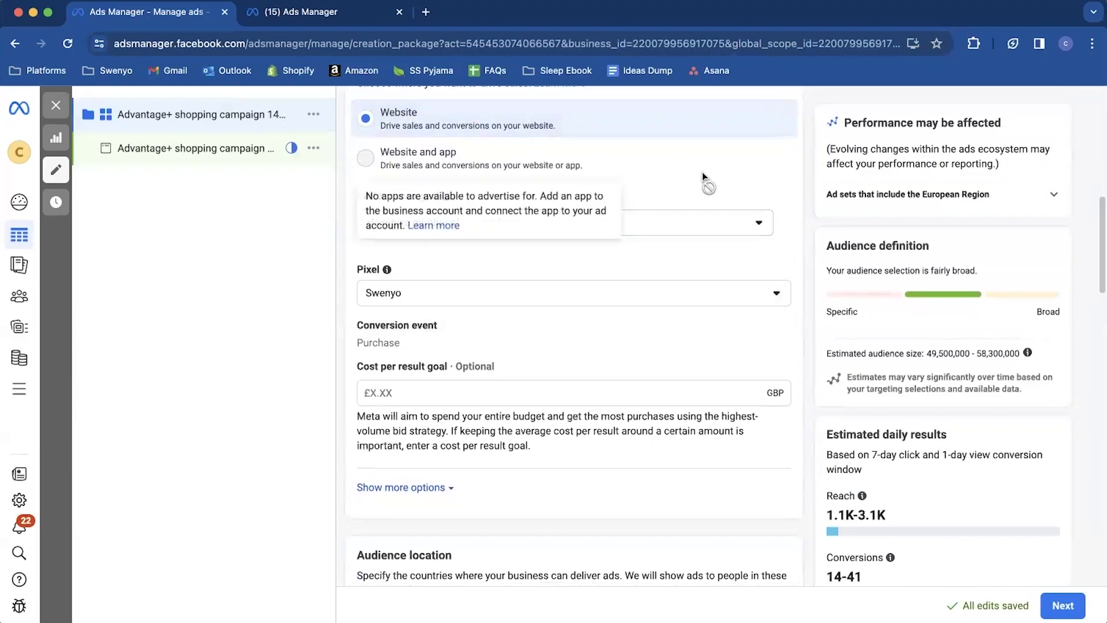
{"action": "scroll", "coordinate": [673, 259], "scroll_direction": "down", "scroll_amount": 3}
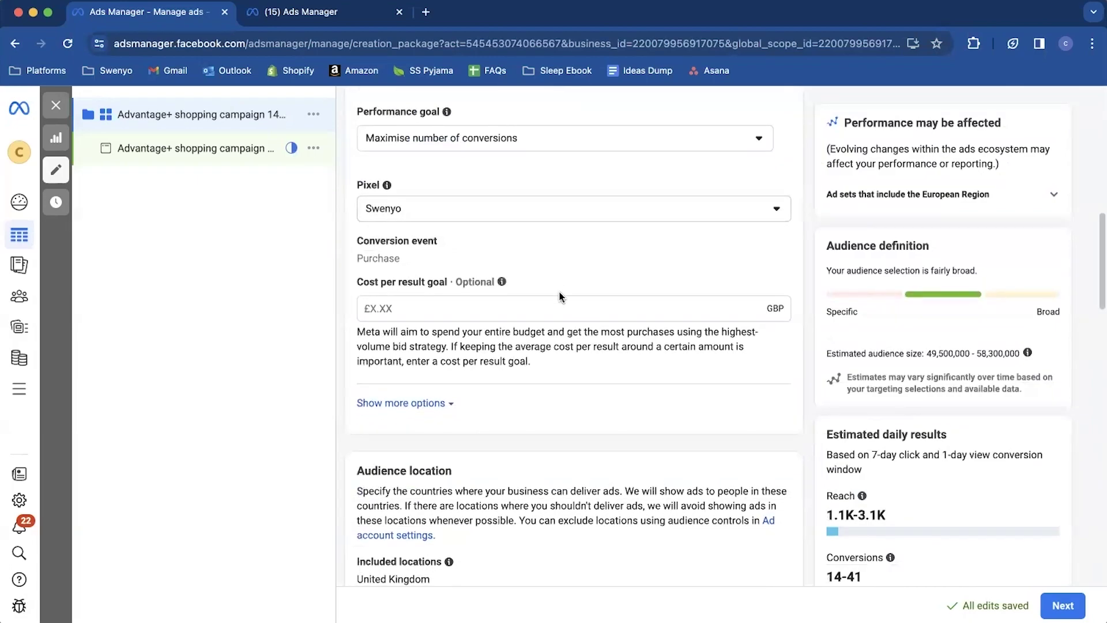
{"action": "scroll", "coordinate": [560, 294], "scroll_direction": "down", "scroll_amount": 5}
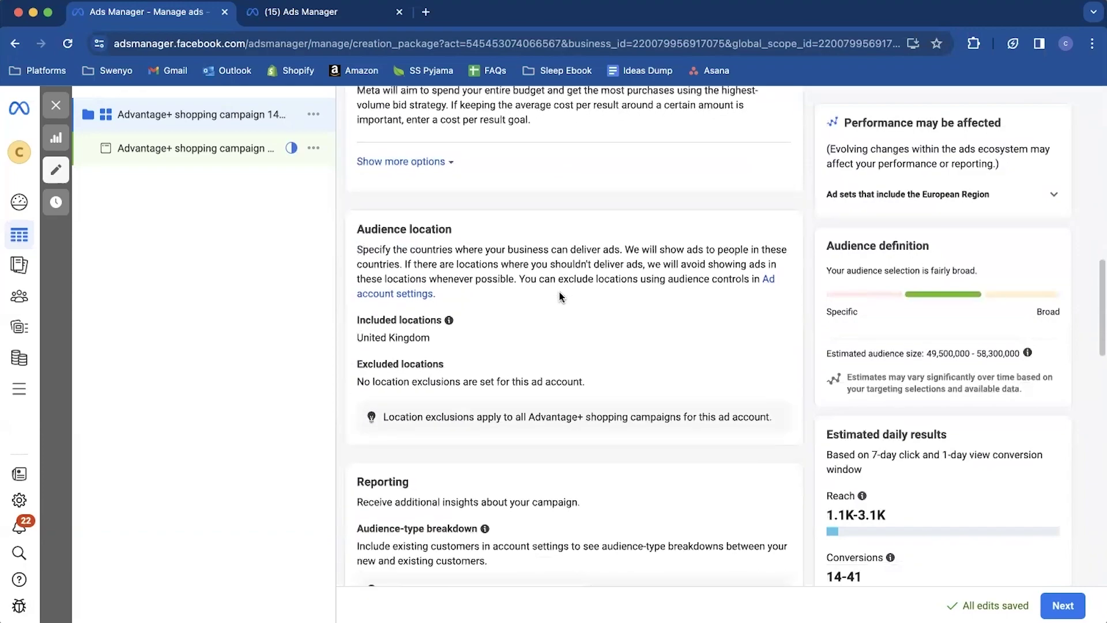
{"action": "scroll", "coordinate": [559, 294], "scroll_direction": "down", "scroll_amount": 1}
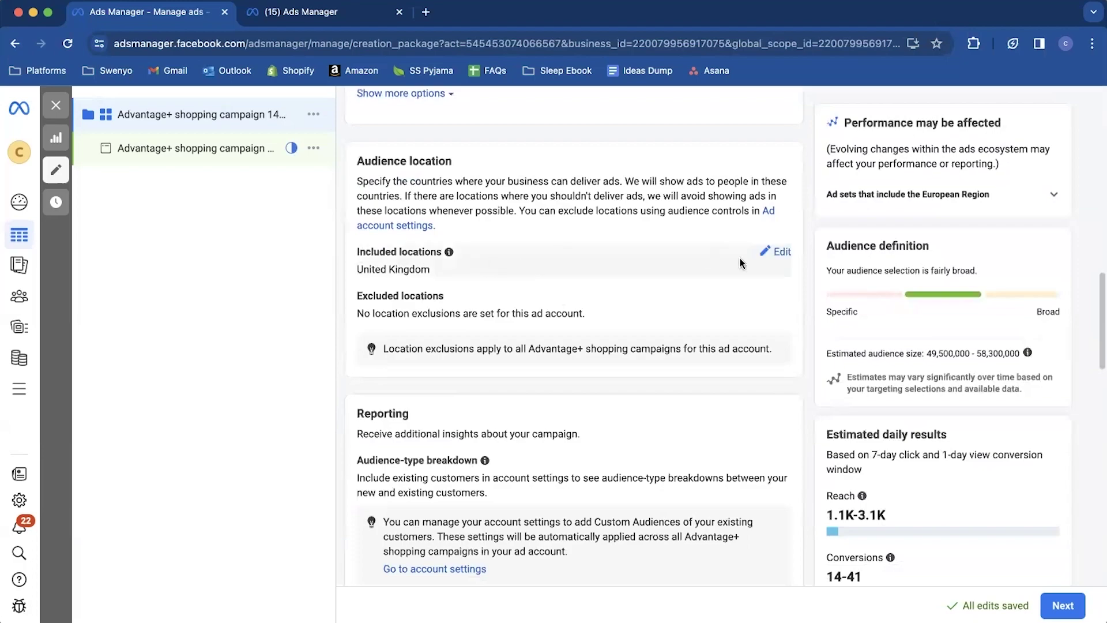
{"action": "left_click", "coordinate": [778, 252]}
{"action": "mouse_move", "coordinate": [448, 271]}
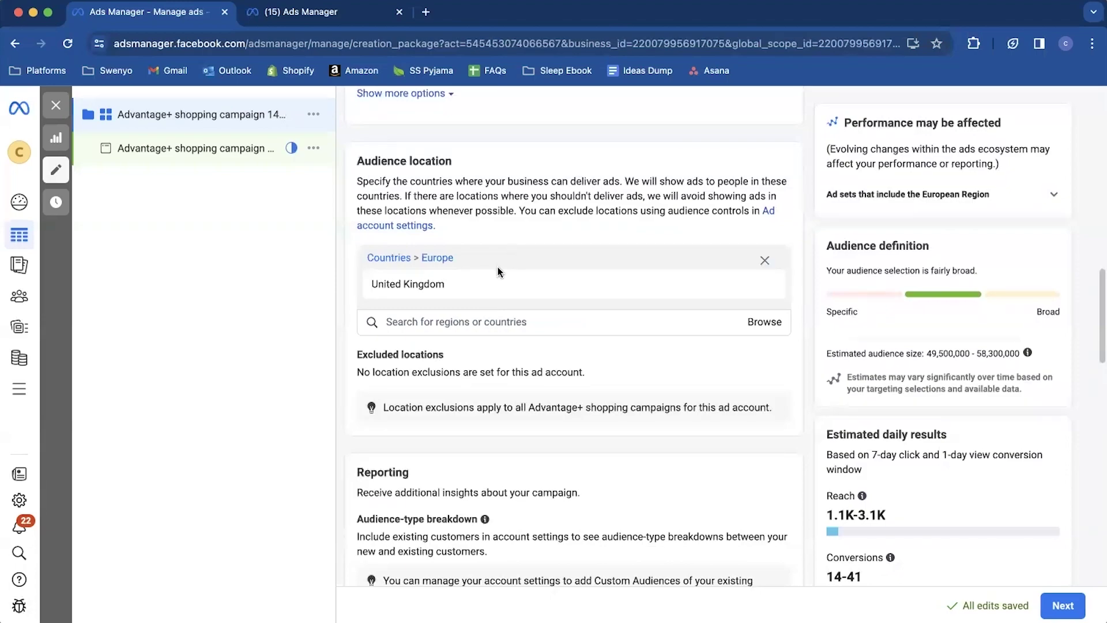
{"action": "mouse_move", "coordinate": [496, 285]}
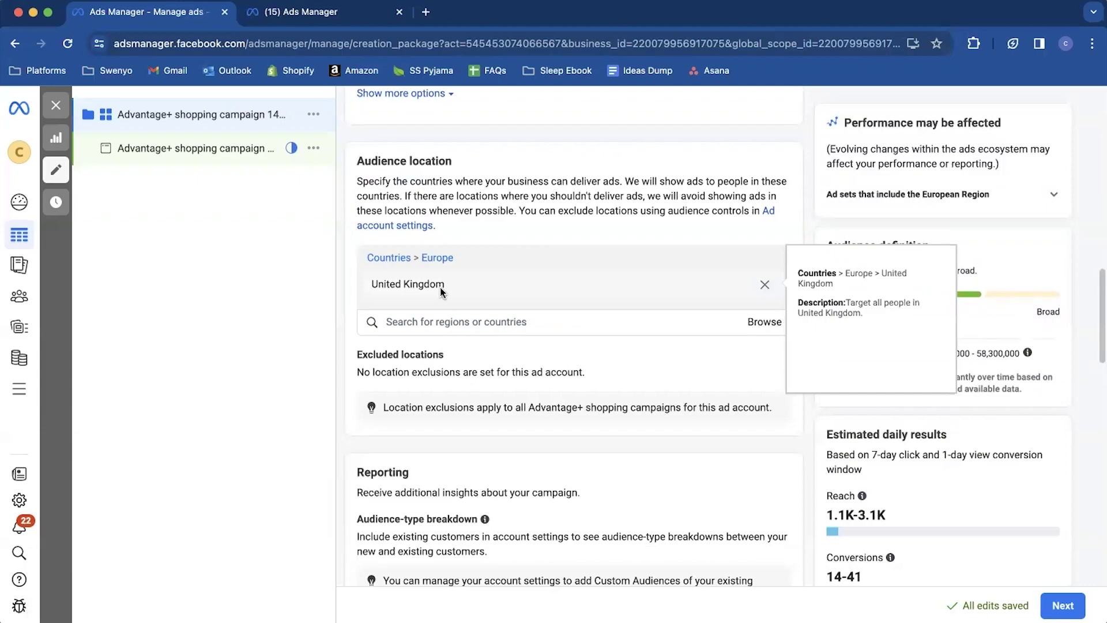
{"action": "scroll", "coordinate": [441, 291], "scroll_direction": "down", "scroll_amount": 5}
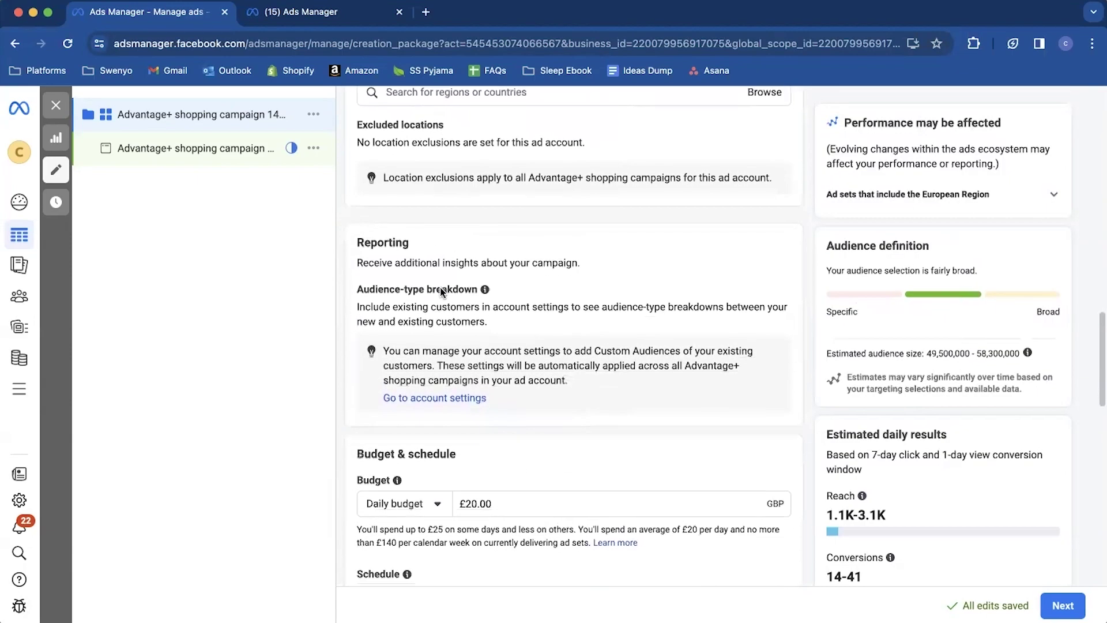
{"action": "scroll", "coordinate": [441, 290], "scroll_direction": "down", "scroll_amount": 2}
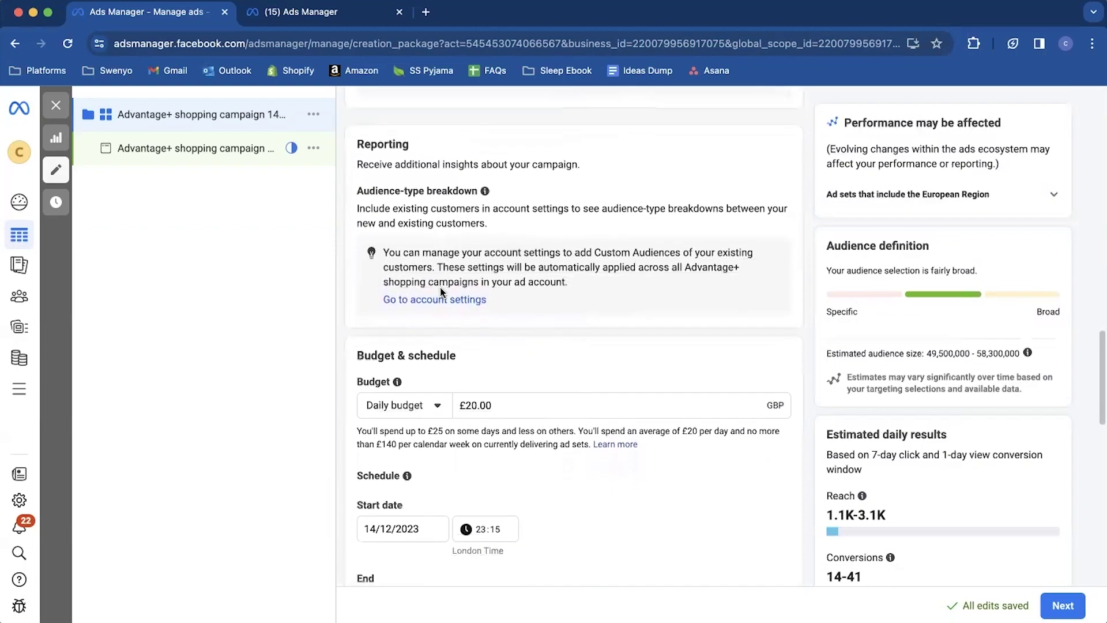
{"action": "scroll", "coordinate": [440, 288], "scroll_direction": "down", "scroll_amount": 2}
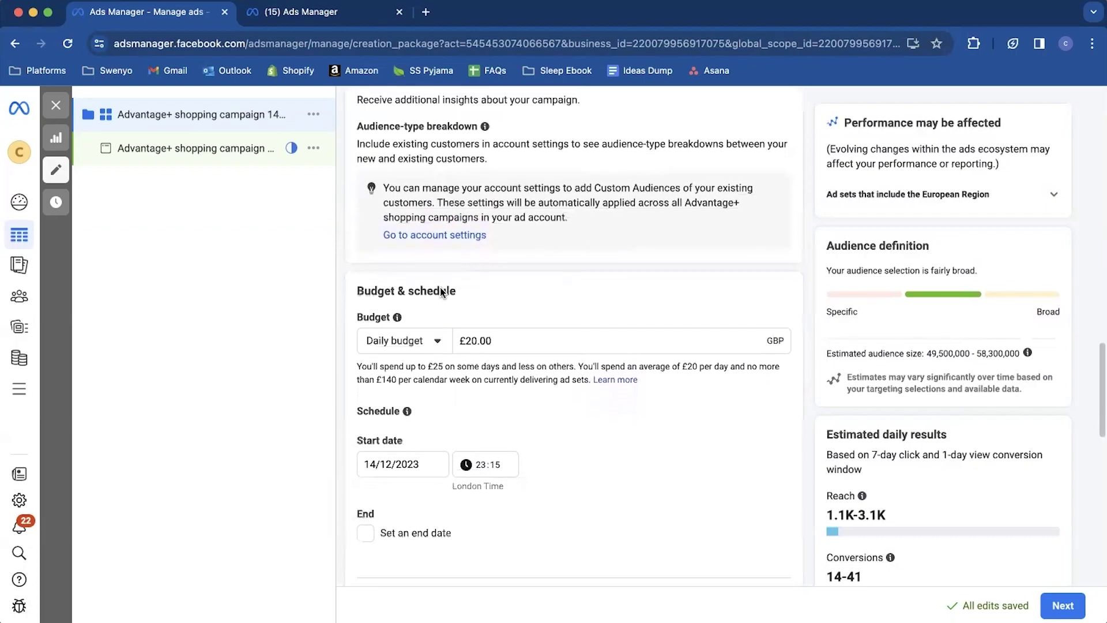
{"action": "scroll", "coordinate": [441, 291], "scroll_direction": "up", "scroll_amount": 1}
{"action": "scroll", "coordinate": [440, 291], "scroll_direction": "up", "scroll_amount": 2}
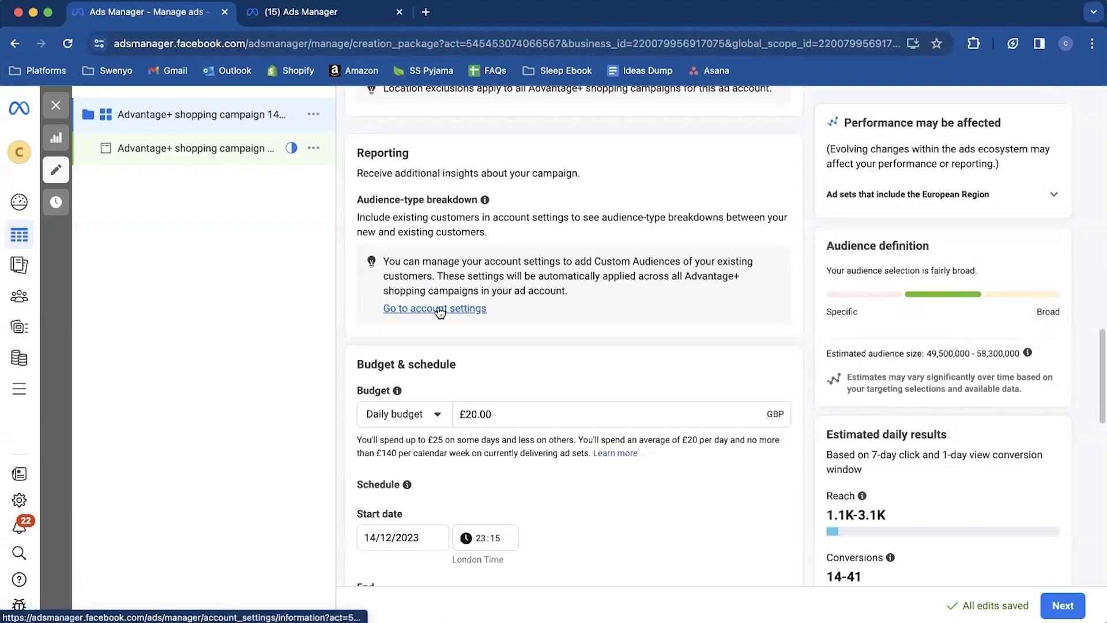
Check the campaign tab, then return to the Ad account settings page.
{"action": "left_click", "coordinate": [295, 17]}
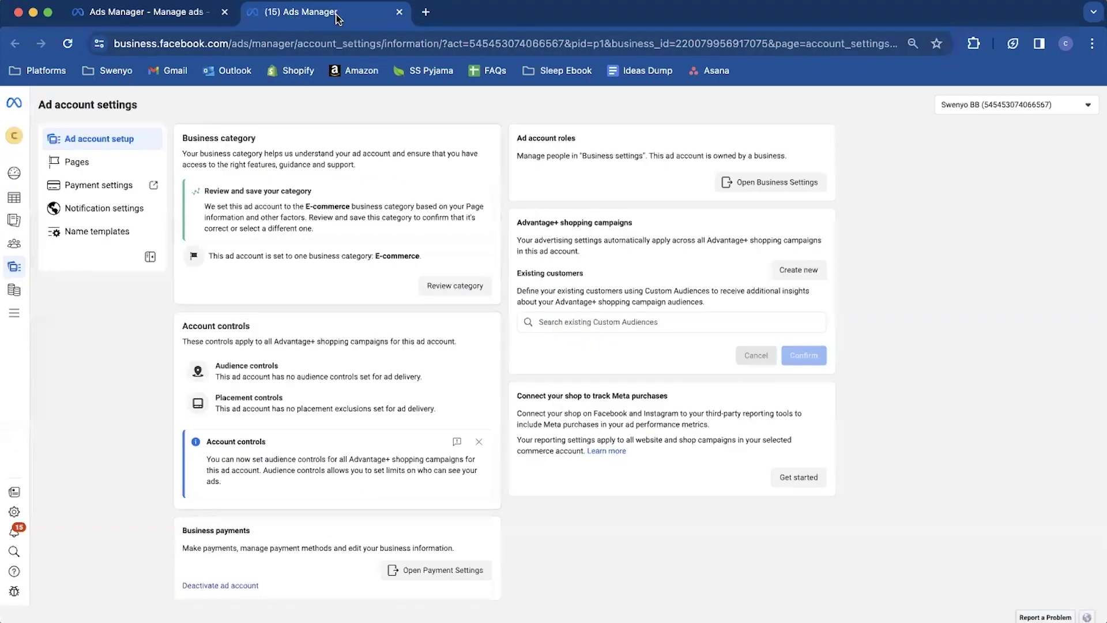
{"action": "left_click", "coordinate": [166, 17]}
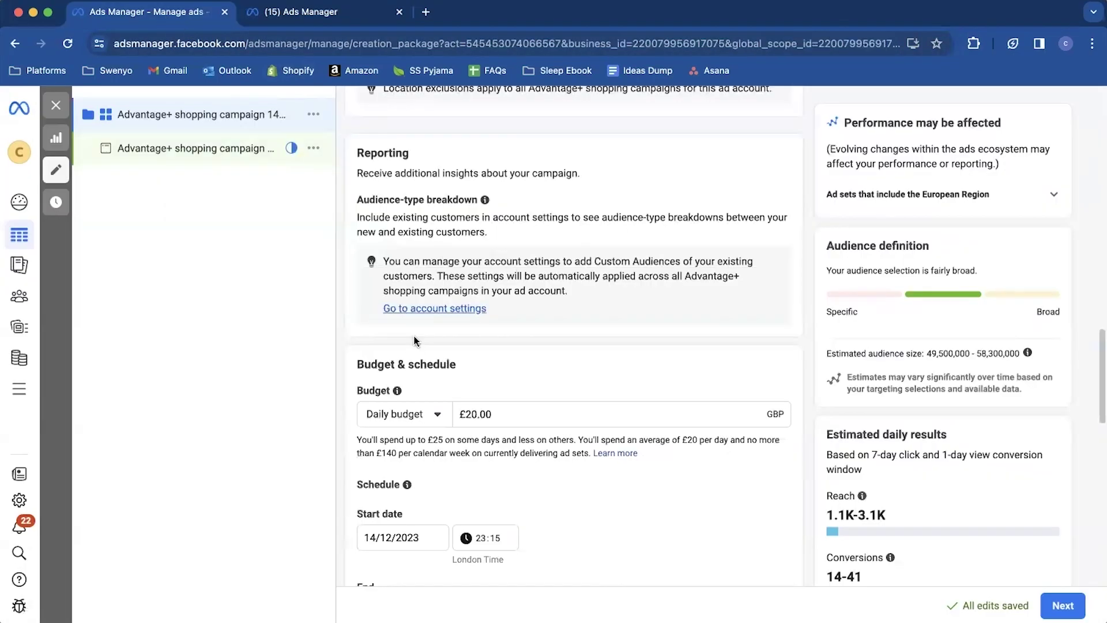
{"action": "mouse_move", "coordinate": [22, 327]}
{"action": "left_click", "coordinate": [322, 12]}
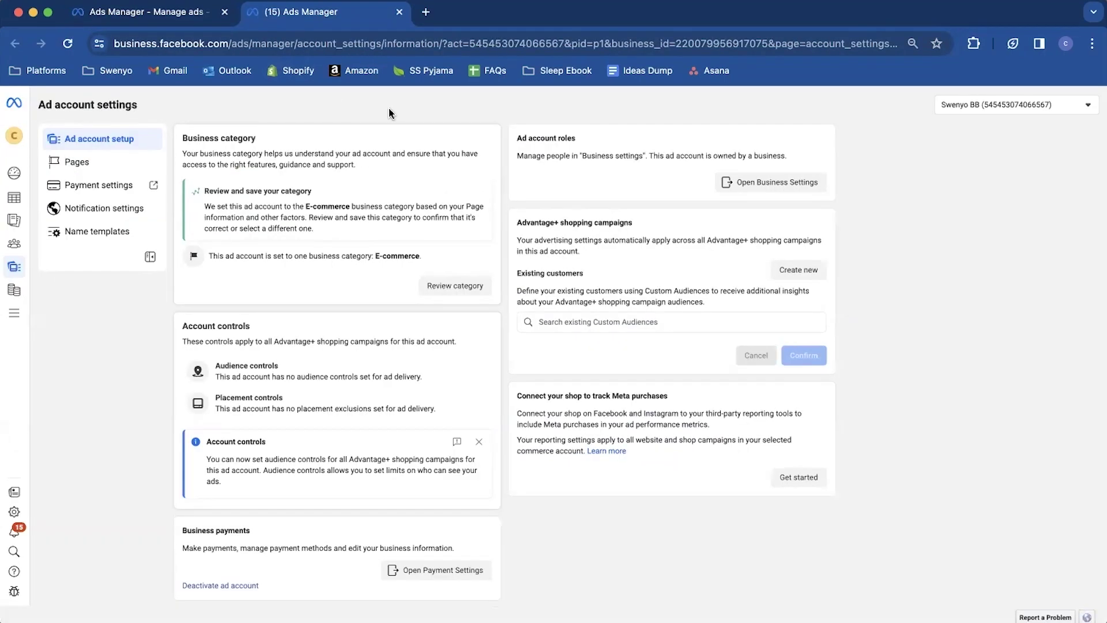
{"action": "scroll", "coordinate": [316, 264], "scroll_direction": "down", "scroll_amount": 2}
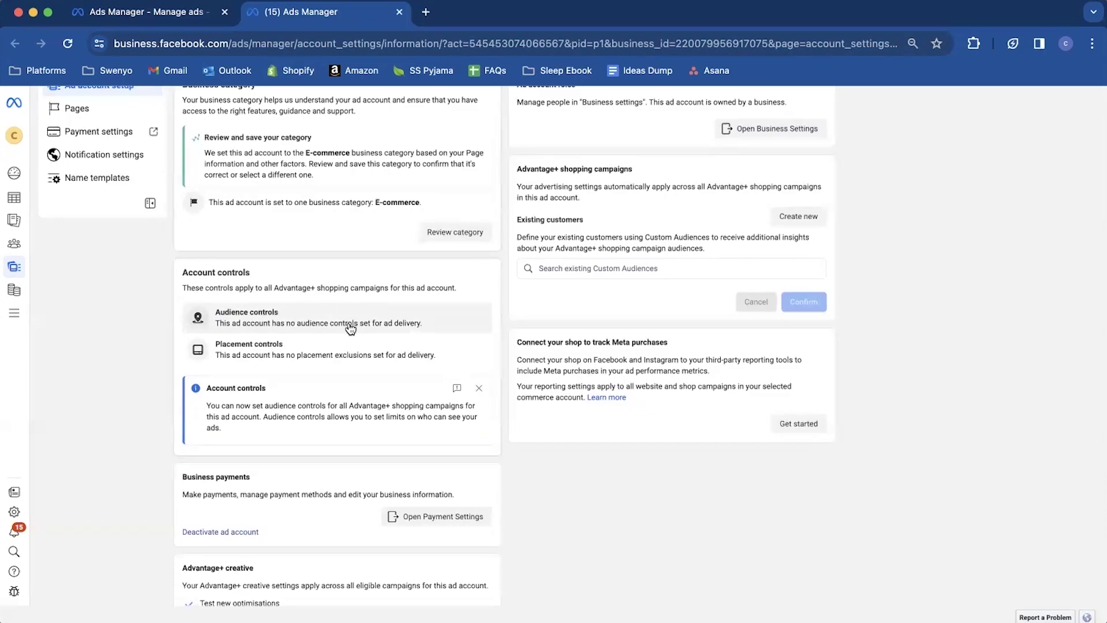
{"action": "left_click", "coordinate": [404, 322]}
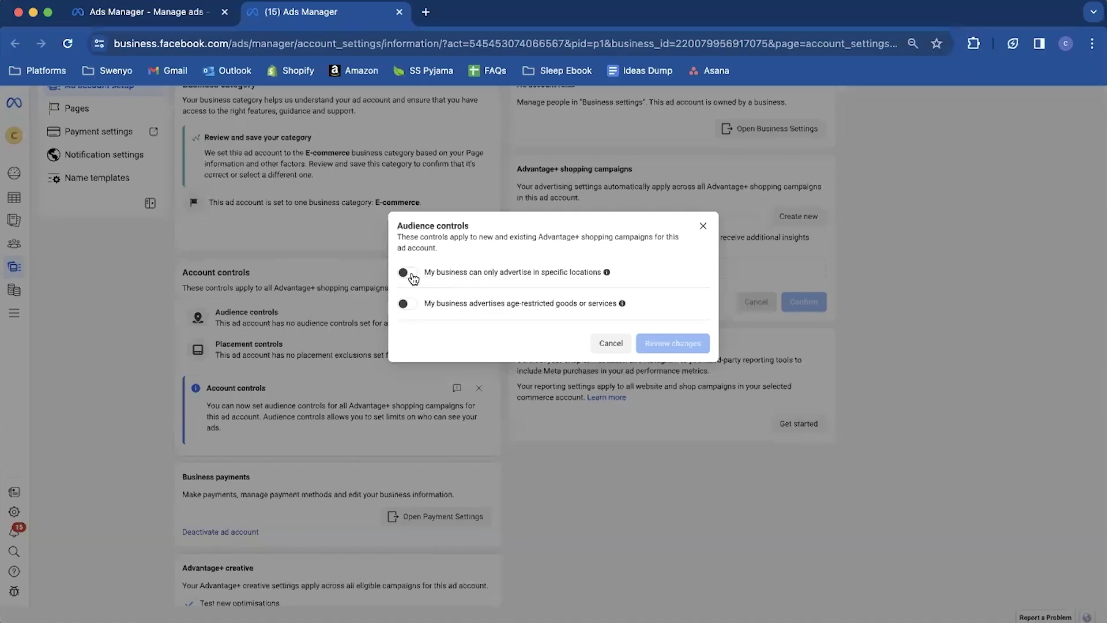
{"action": "left_click", "coordinate": [406, 273]}
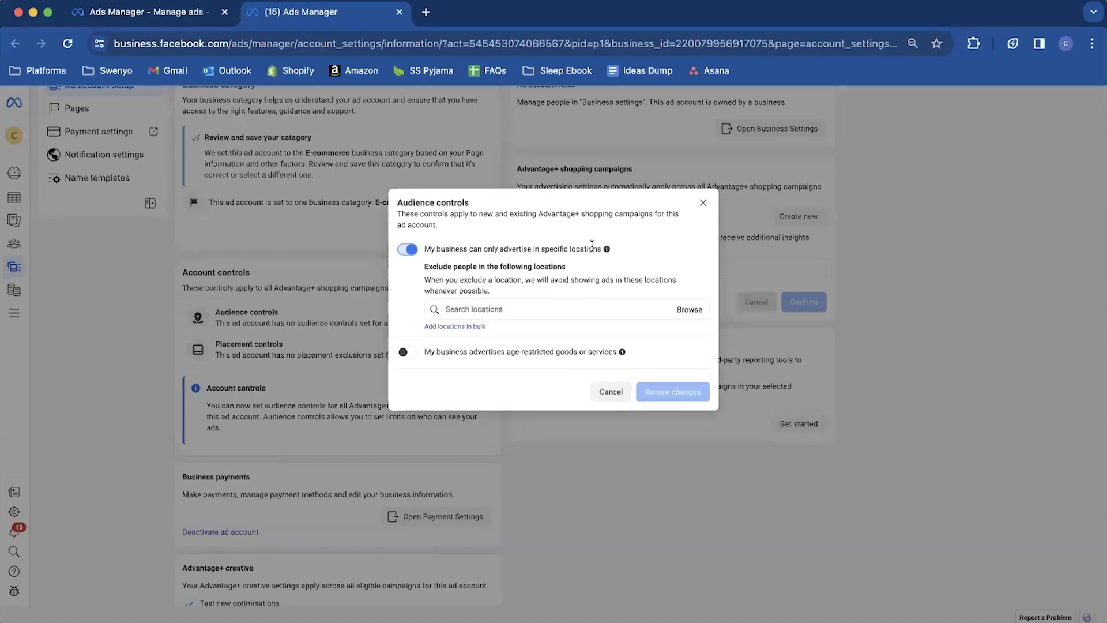
{"action": "left_click", "coordinate": [527, 309]}
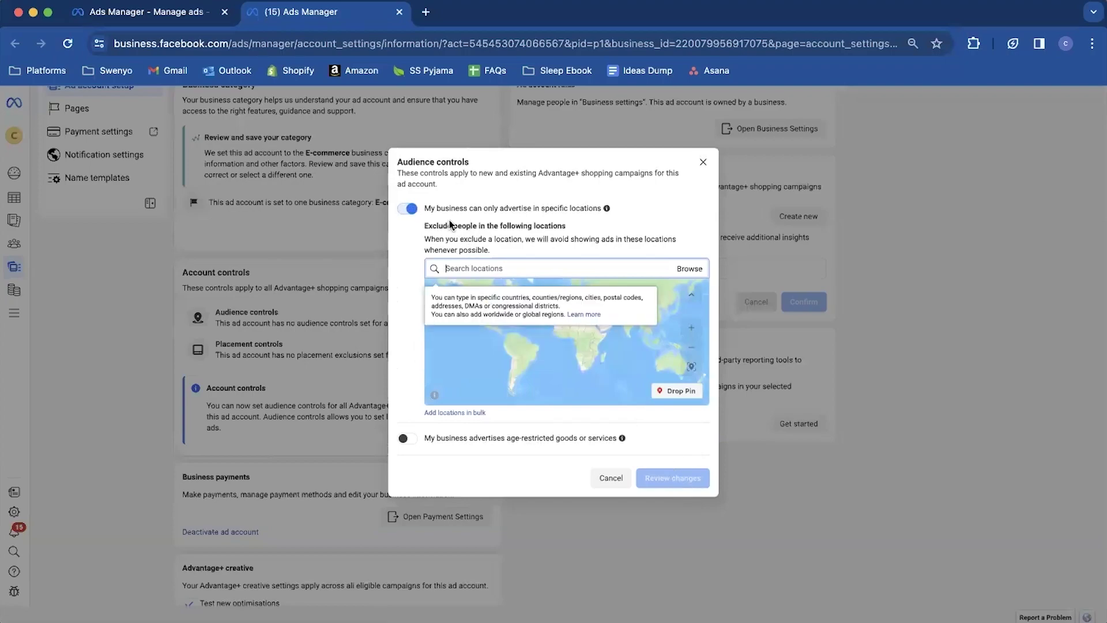
{"action": "left_click", "coordinate": [410, 209]}
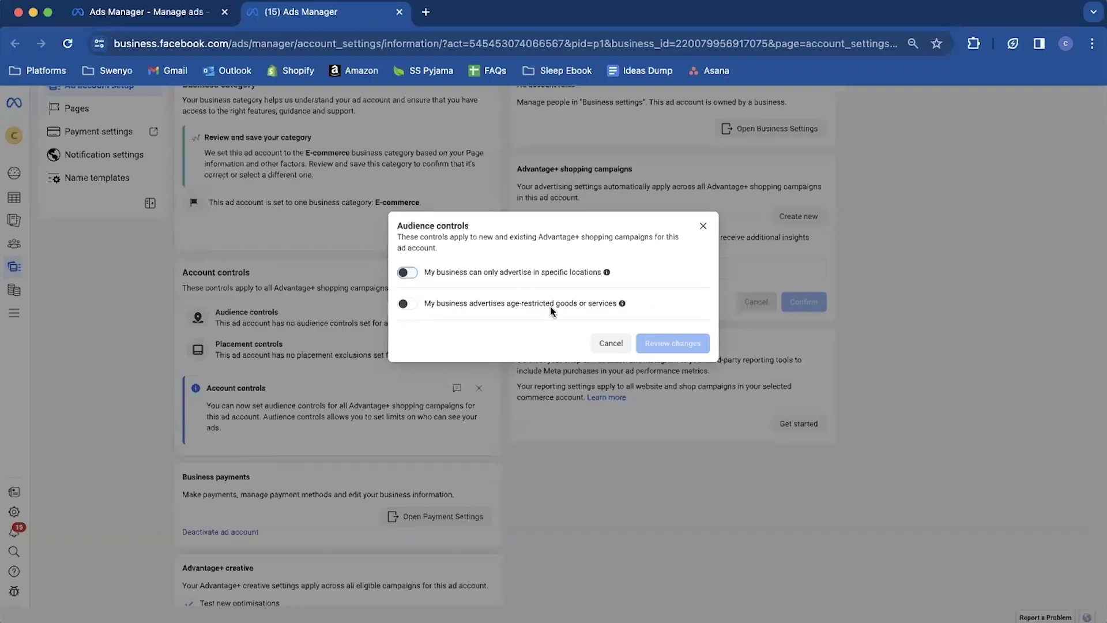
{"action": "left_click", "coordinate": [409, 304]}
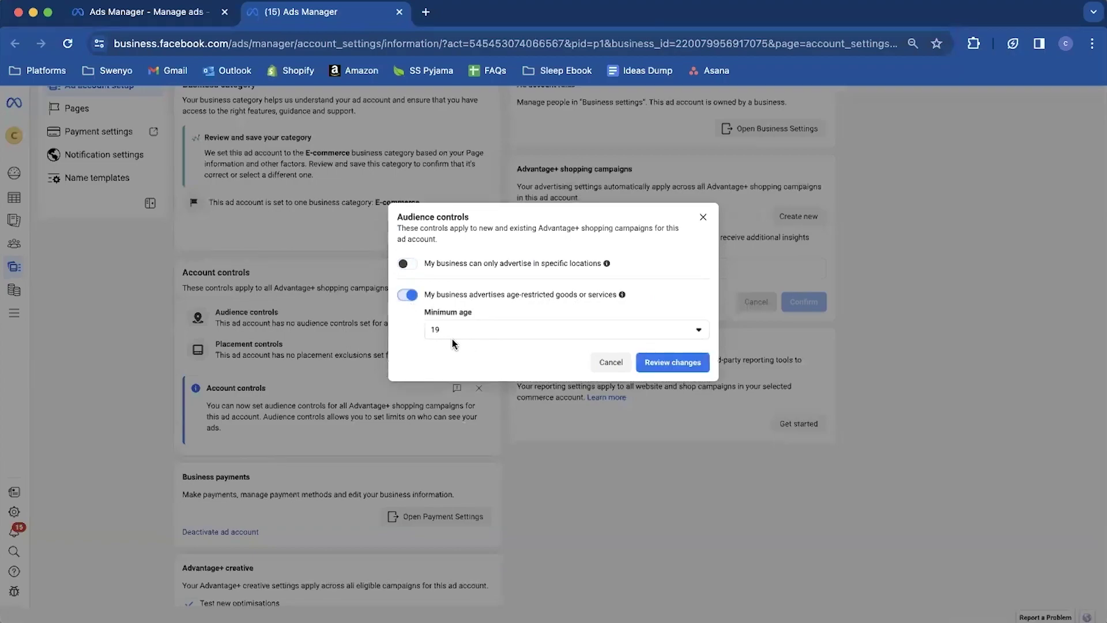
{"action": "left_click", "coordinate": [415, 303]}
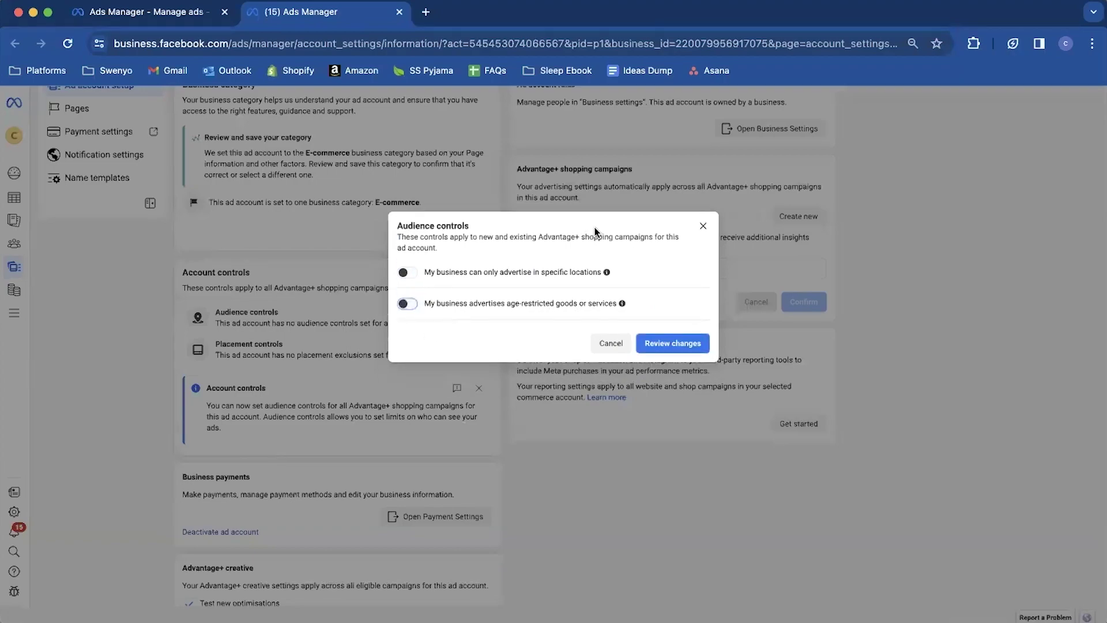
{"action": "left_click", "coordinate": [704, 228]}
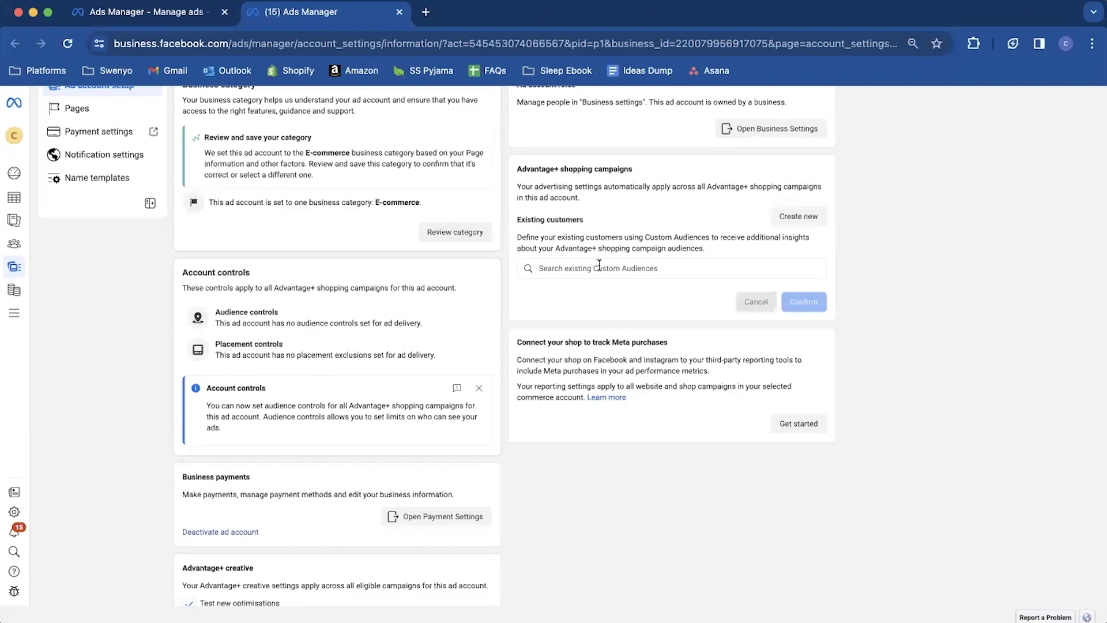
Add I5-klaviyo-purchase-all-time and I5-pixel-purchase-180d as existing customers and confirm.
{"action": "left_click", "coordinate": [600, 265]}
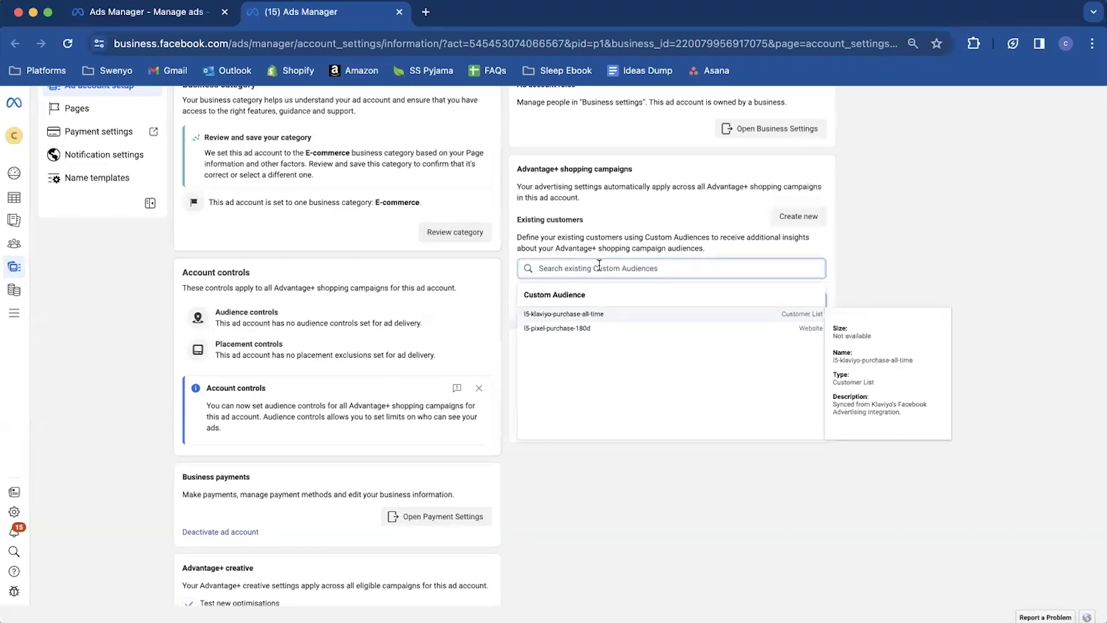
{"action": "left_click", "coordinate": [594, 319]}
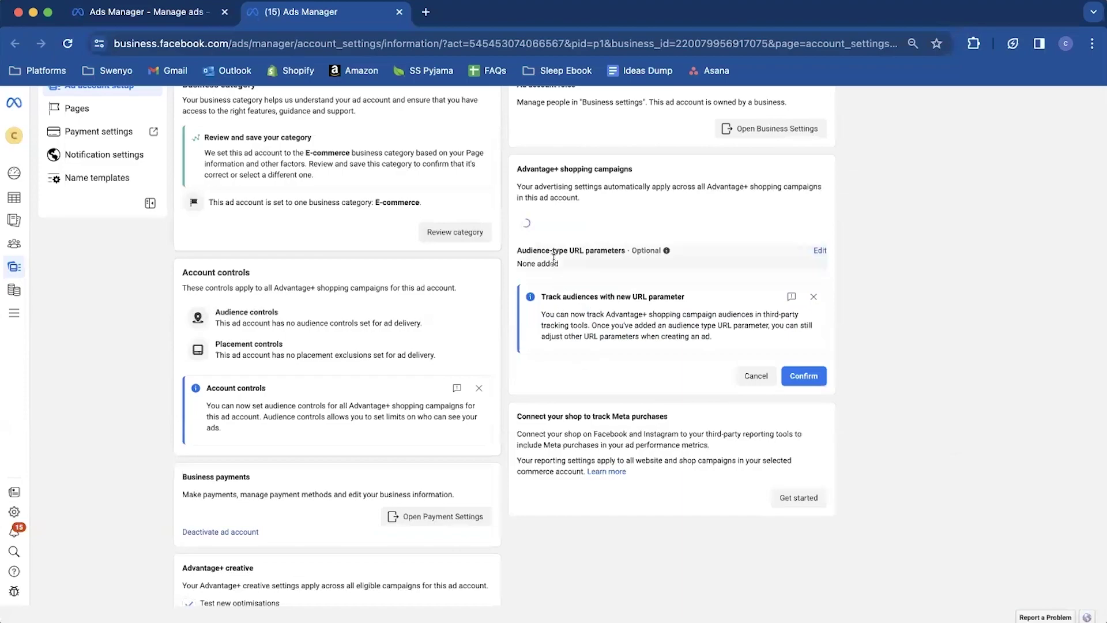
{"action": "left_click", "coordinate": [559, 317]}
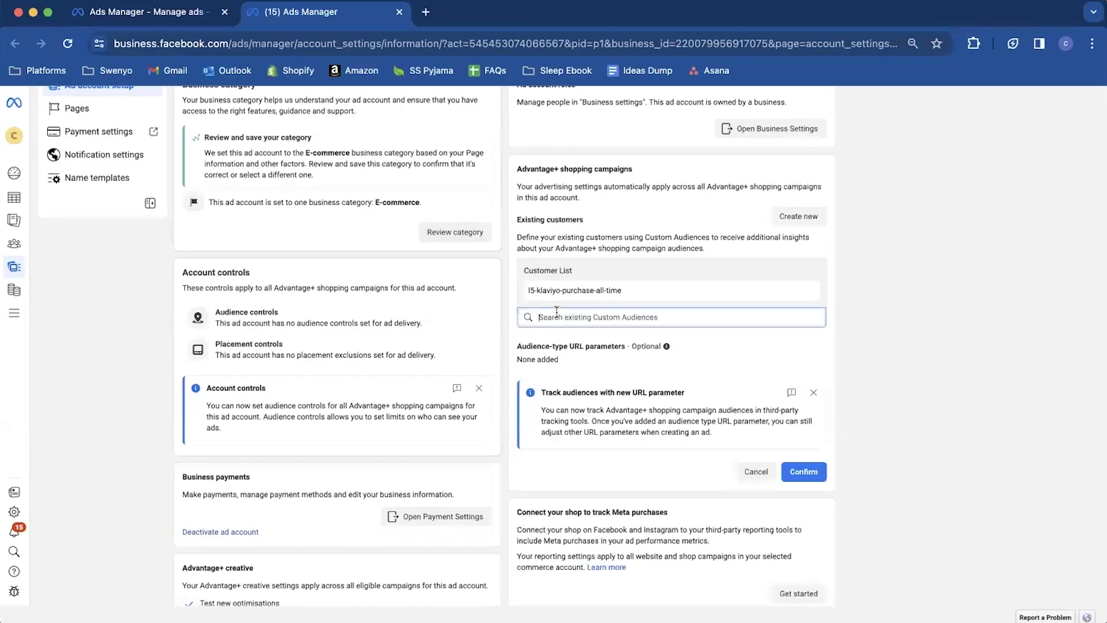
{"action": "left_click", "coordinate": [550, 364]}
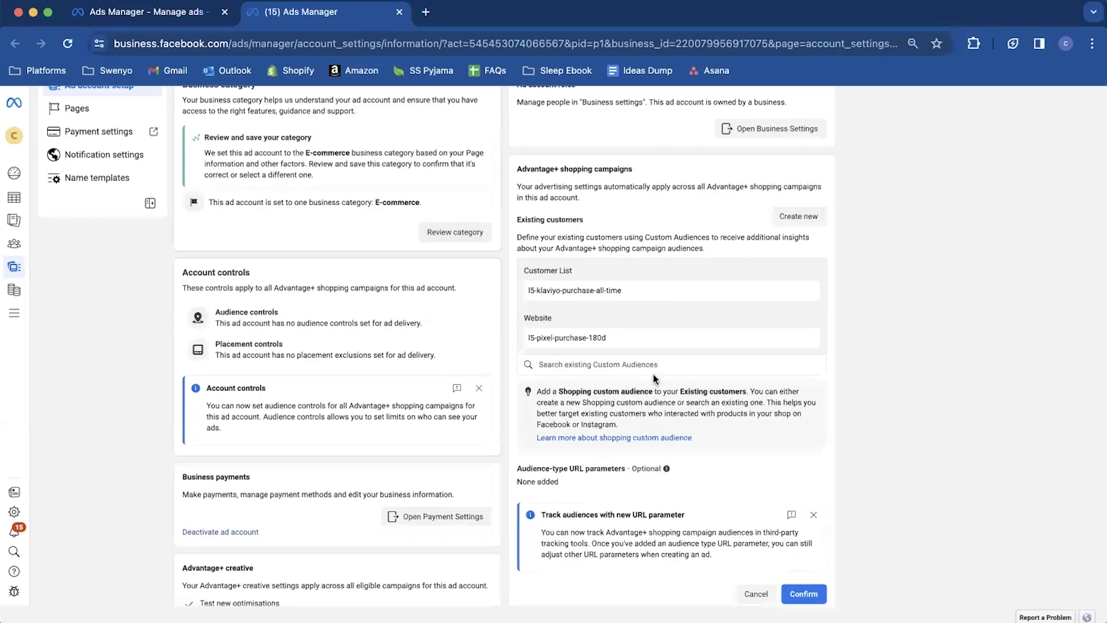
{"action": "scroll", "coordinate": [657, 381], "scroll_direction": "down", "scroll_amount": 1}
{"action": "left_click", "coordinate": [814, 562]}
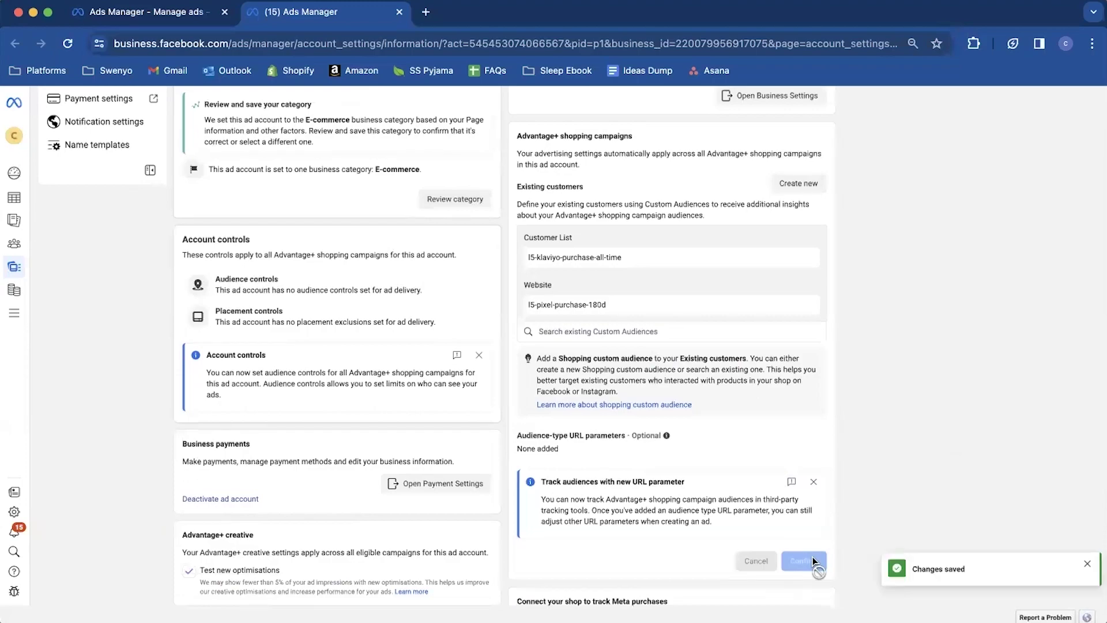
{"action": "scroll", "coordinate": [748, 395], "scroll_direction": "up", "scroll_amount": 2}
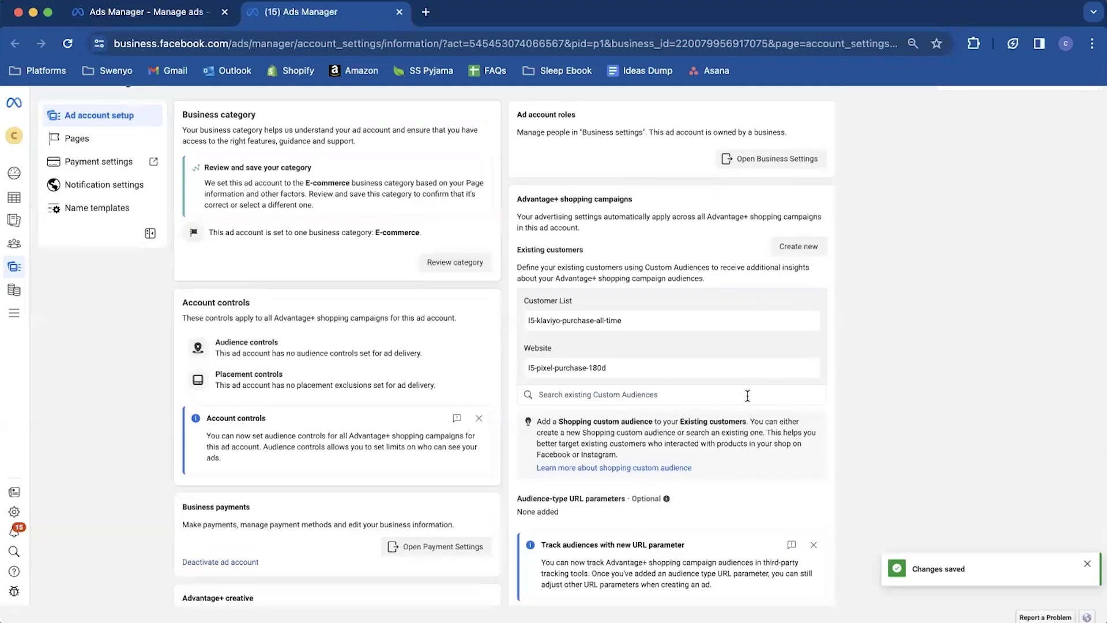
Reload the campaign tab and scroll down to the £20.00 daily Budget & schedule section.
{"action": "left_click", "coordinate": [158, 10]}
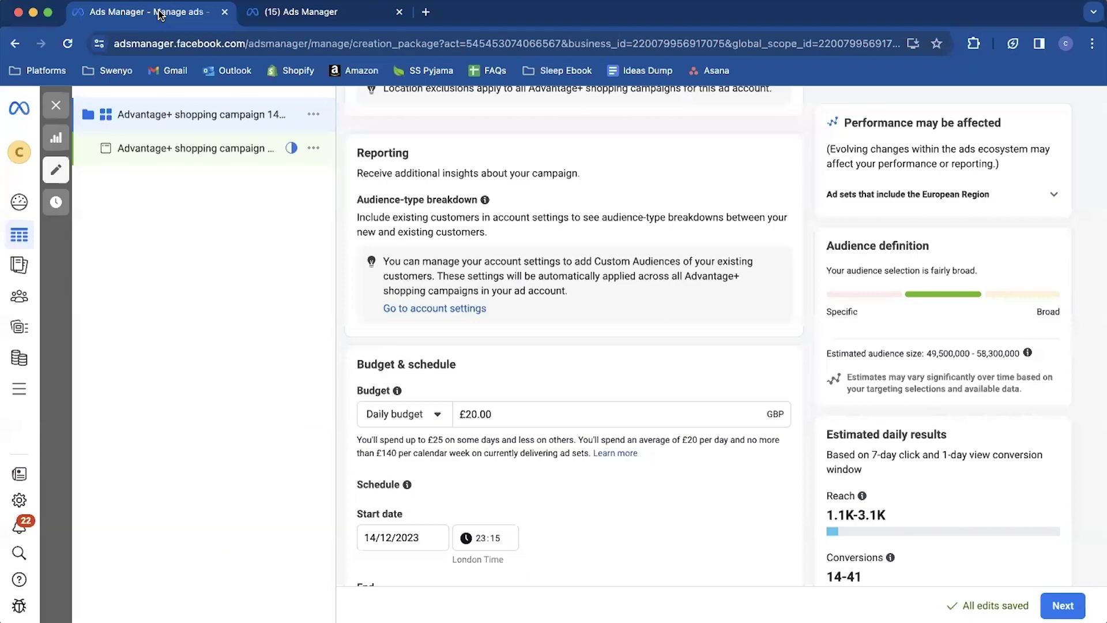
{"action": "left_click", "coordinate": [66, 45]}
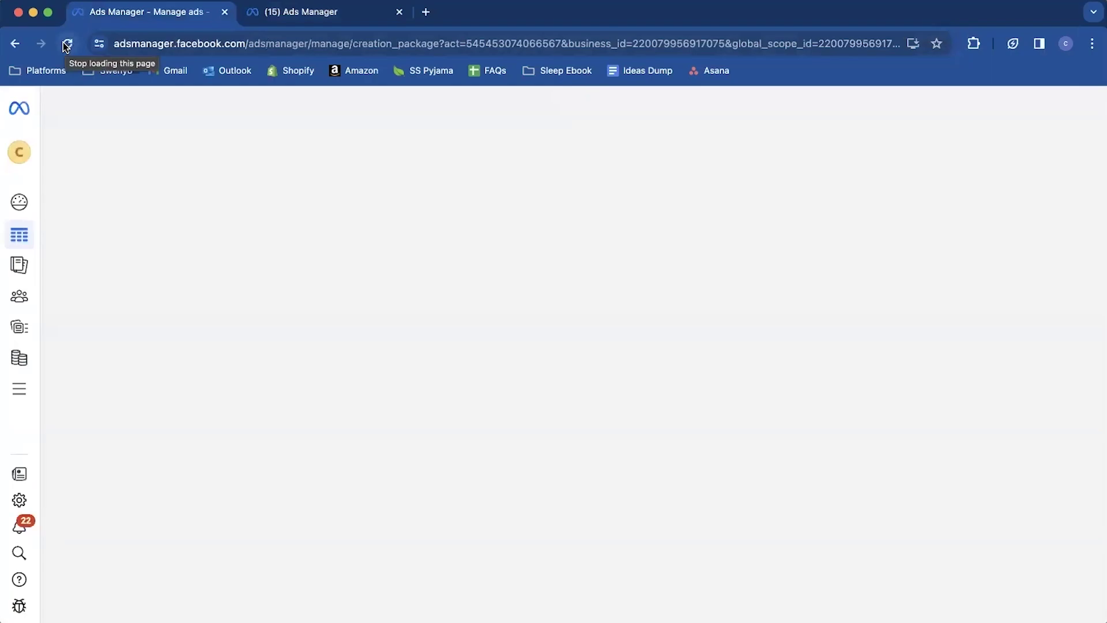
{"action": "scroll", "coordinate": [608, 324], "scroll_direction": "down", "scroll_amount": 2}
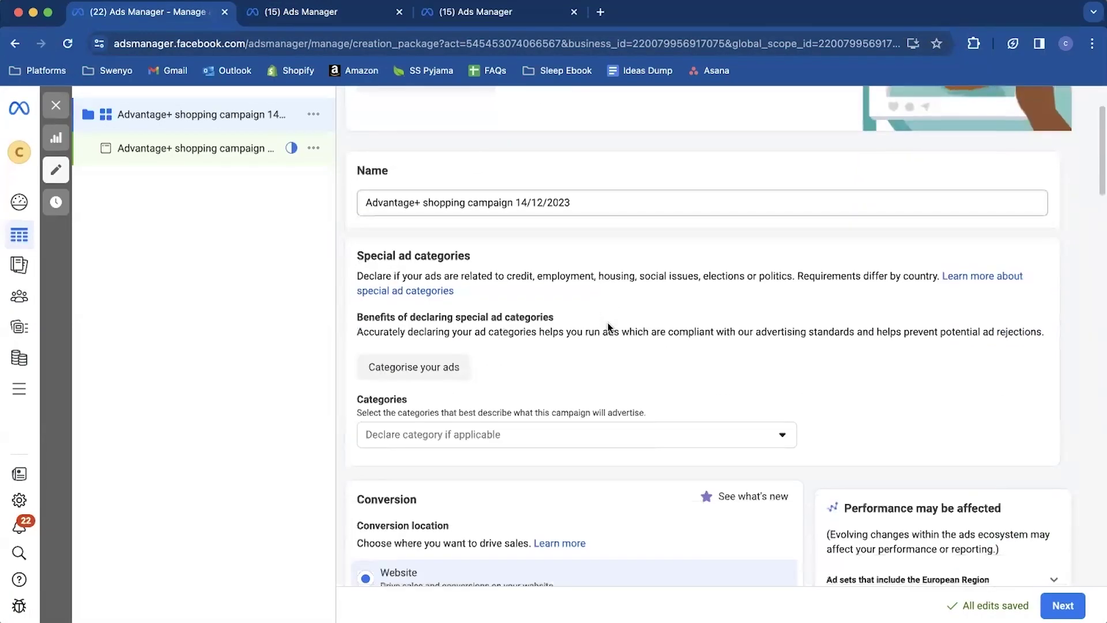
{"action": "scroll", "coordinate": [607, 327], "scroll_direction": "down", "scroll_amount": 5}
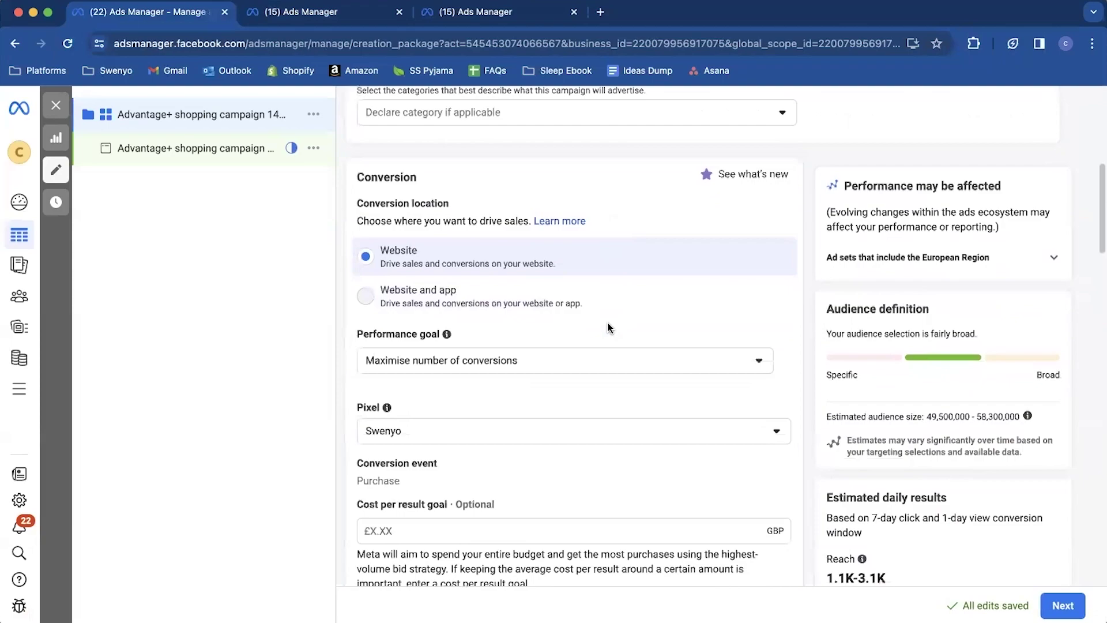
{"action": "scroll", "coordinate": [608, 327], "scroll_direction": "down", "scroll_amount": 8}
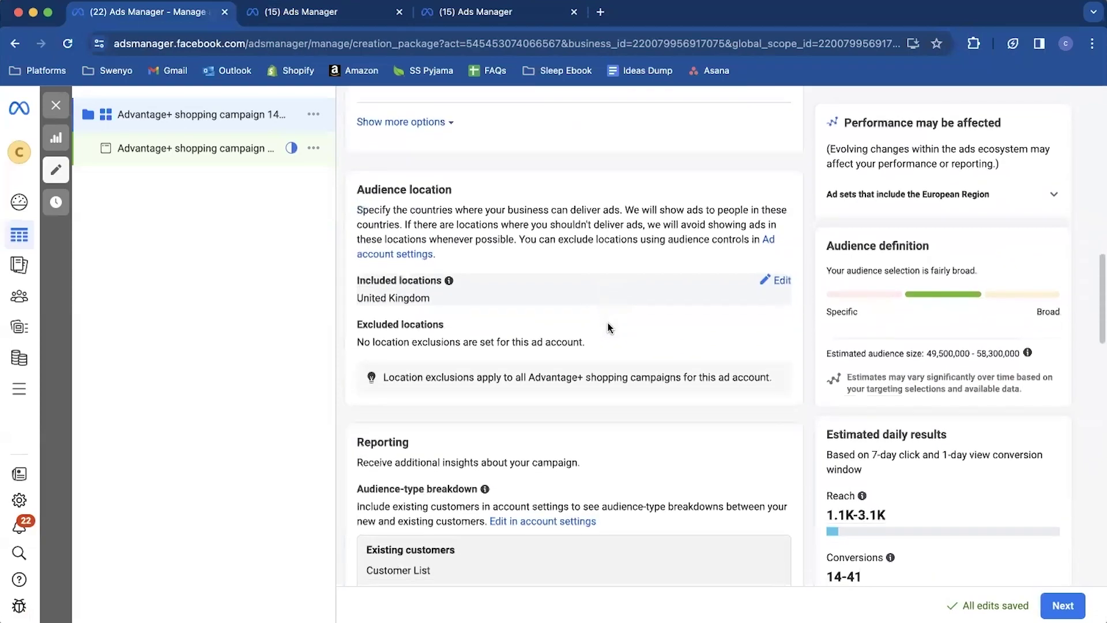
{"action": "scroll", "coordinate": [608, 328], "scroll_direction": "down", "scroll_amount": 1}
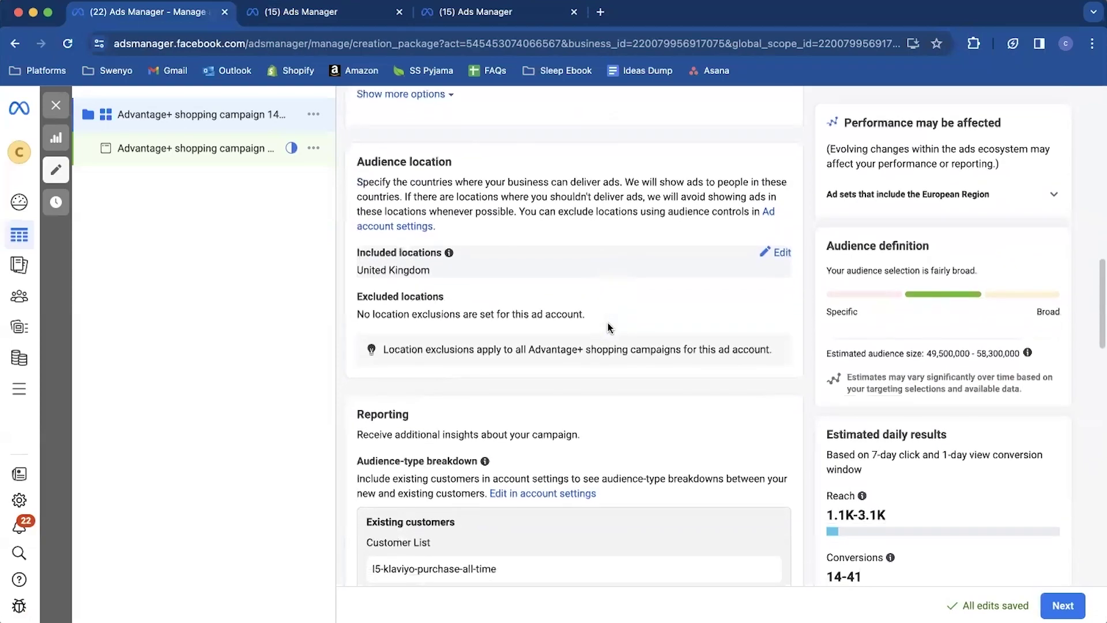
{"action": "scroll", "coordinate": [533, 392], "scroll_direction": "down", "scroll_amount": 2}
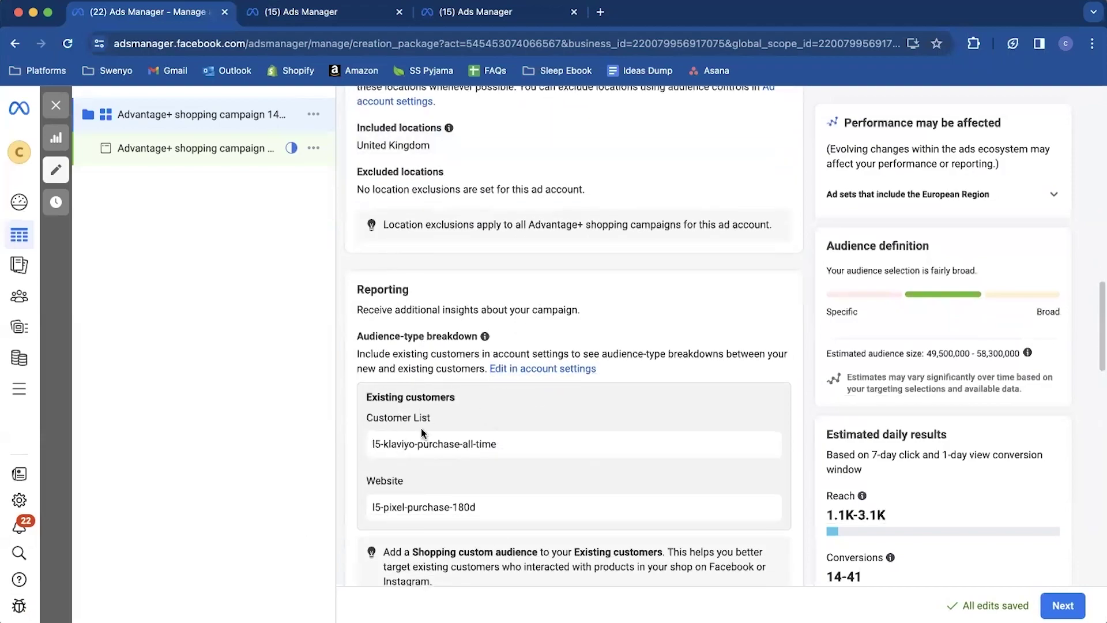
{"action": "scroll", "coordinate": [441, 406], "scroll_direction": "down", "scroll_amount": 5}
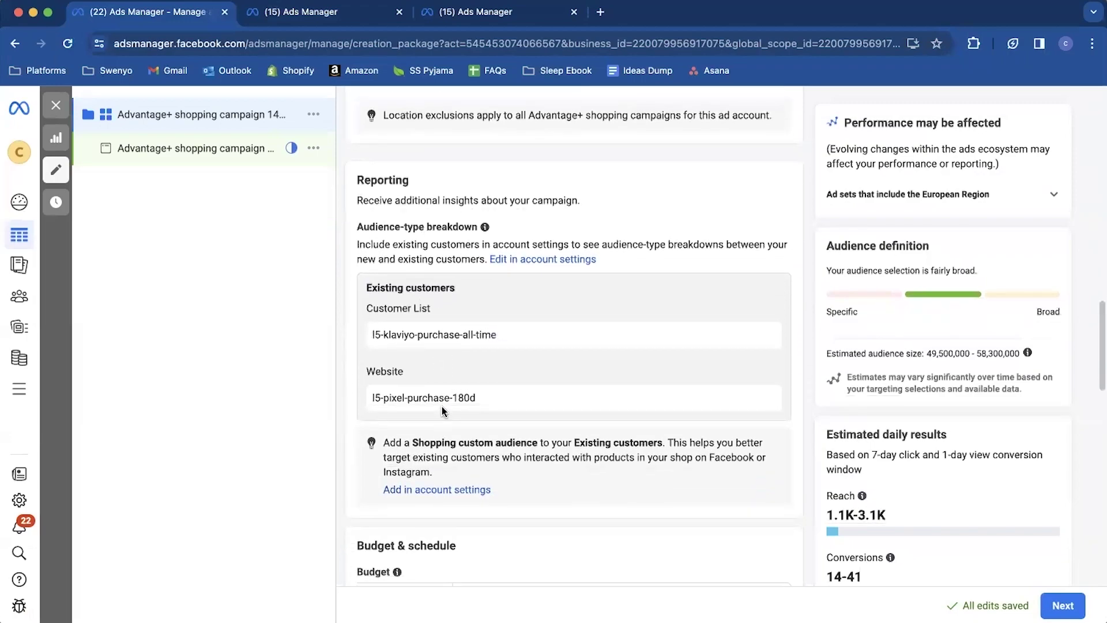
{"action": "scroll", "coordinate": [441, 410], "scroll_direction": "down", "scroll_amount": 3}
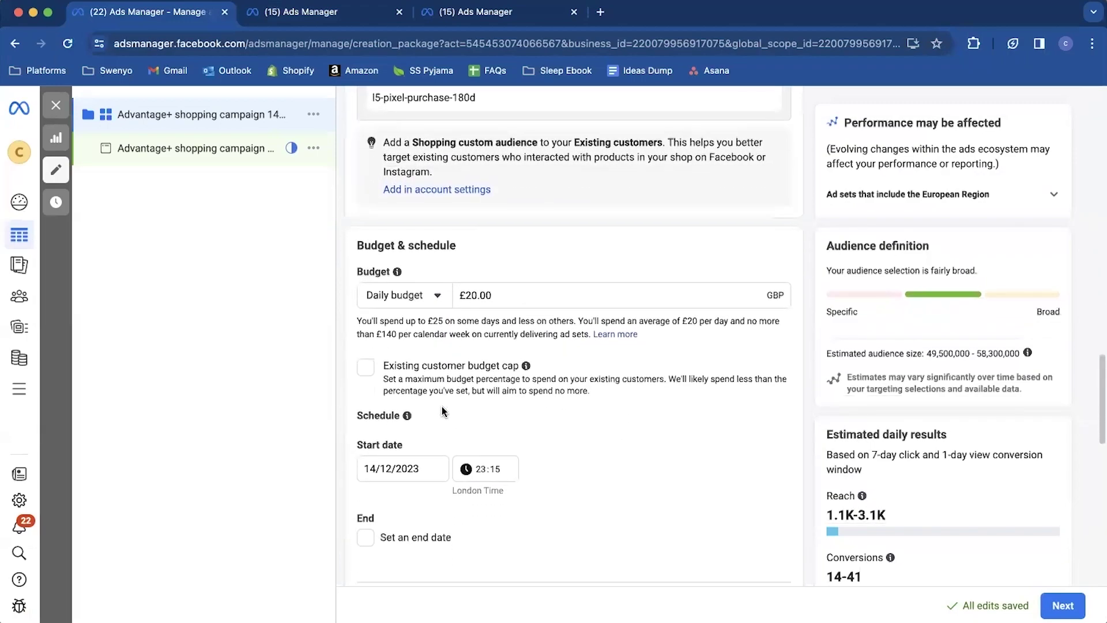
{"action": "scroll", "coordinate": [444, 410], "scroll_direction": "down", "scroll_amount": 1}
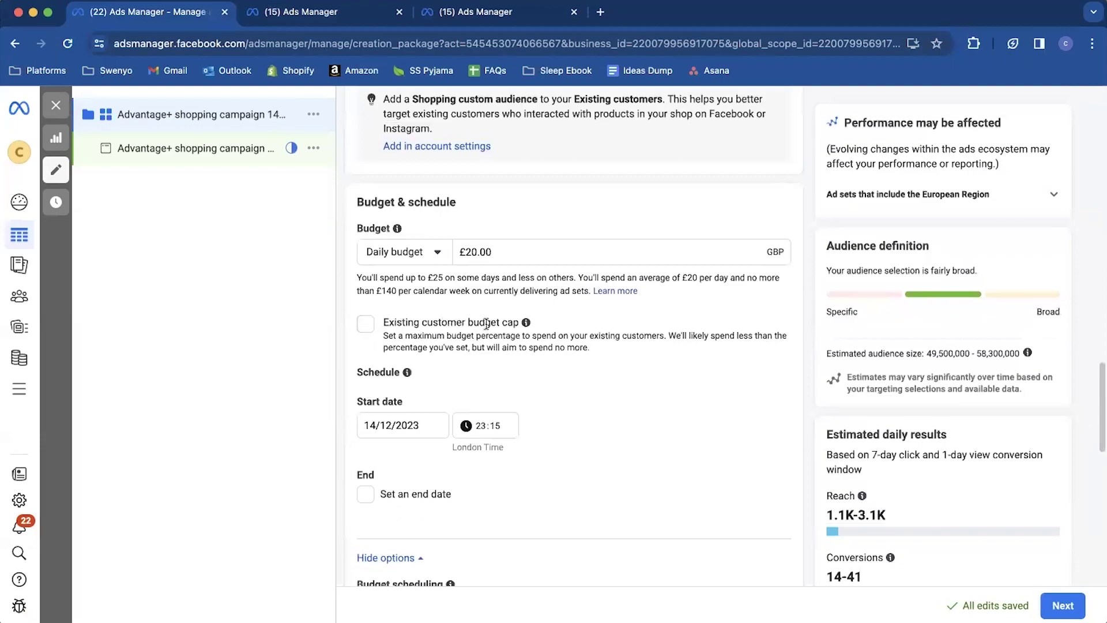
Set a 10% existing customer budget cap and raise the daily budget to £100.00.
{"action": "left_click", "coordinate": [369, 331]}
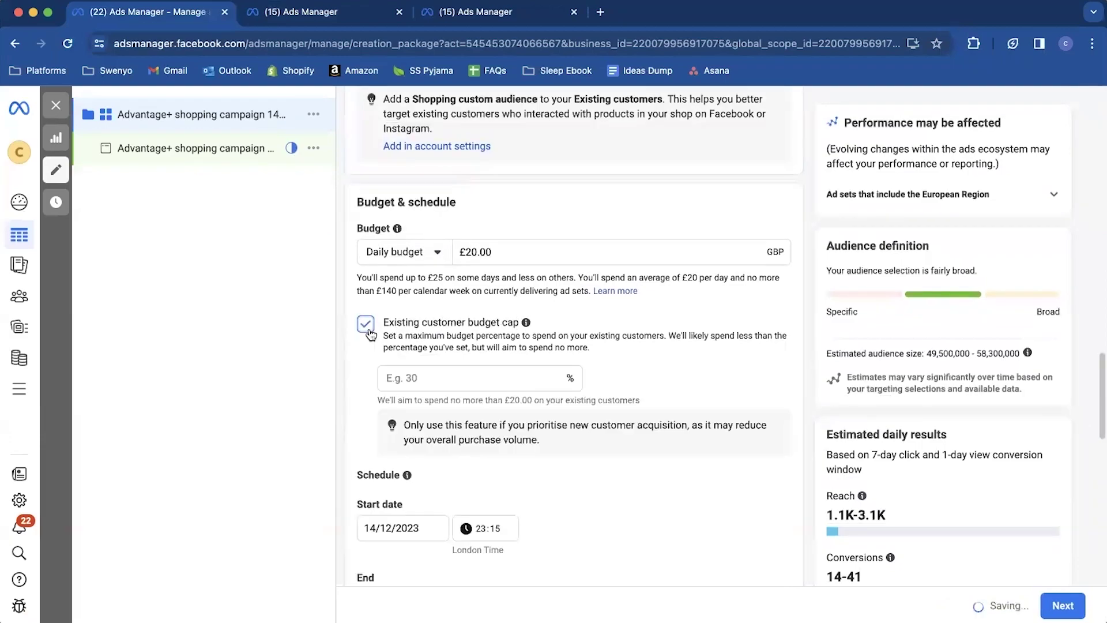
{"action": "left_click", "coordinate": [411, 376]}
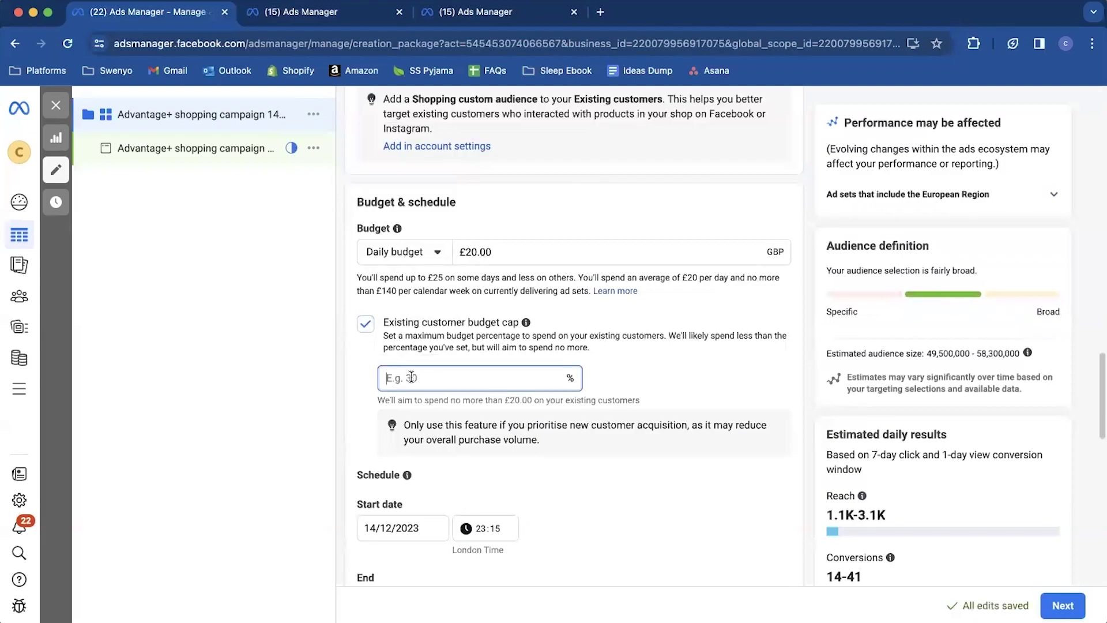
{"action": "type", "text": "10"}
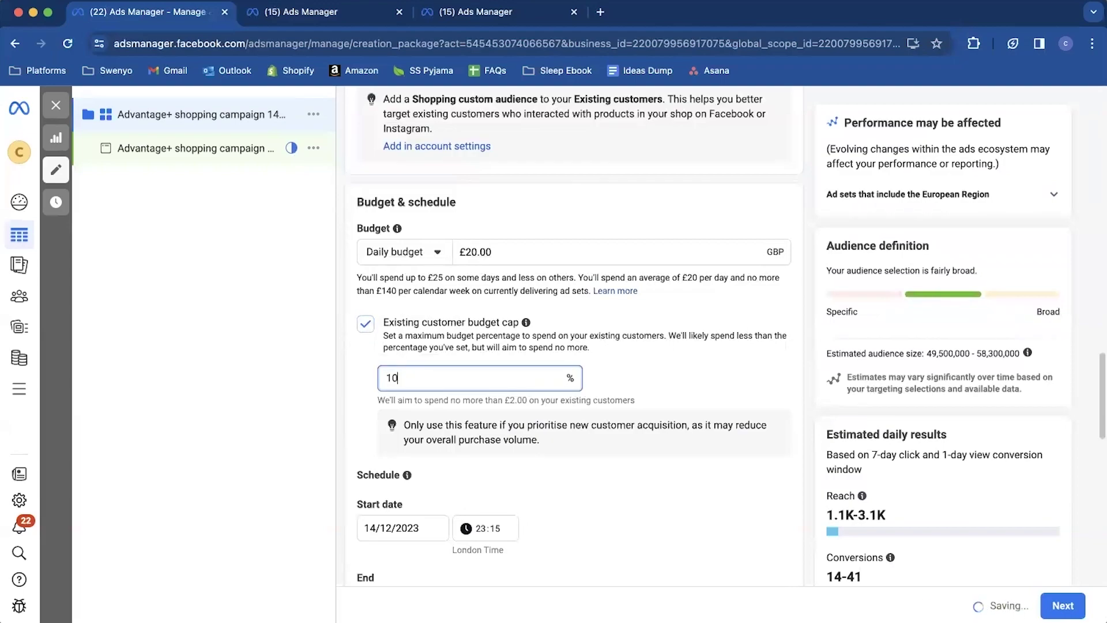
{"action": "left_click", "coordinate": [666, 382]}
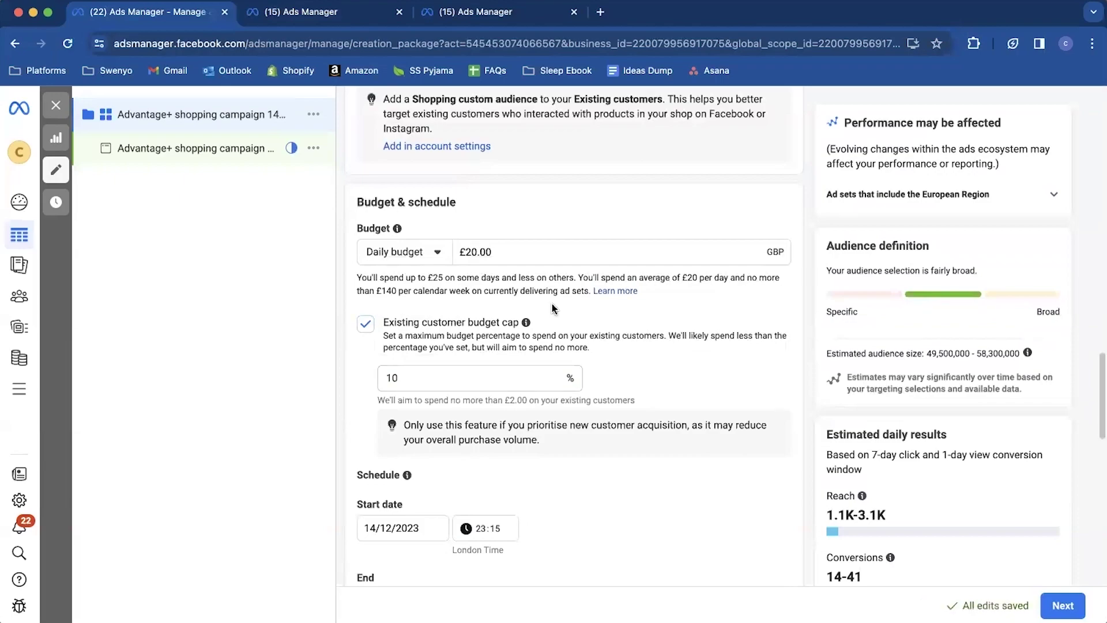
{"action": "left_click", "coordinate": [485, 260]}
{"action": "double_click", "coordinate": [495, 248]}
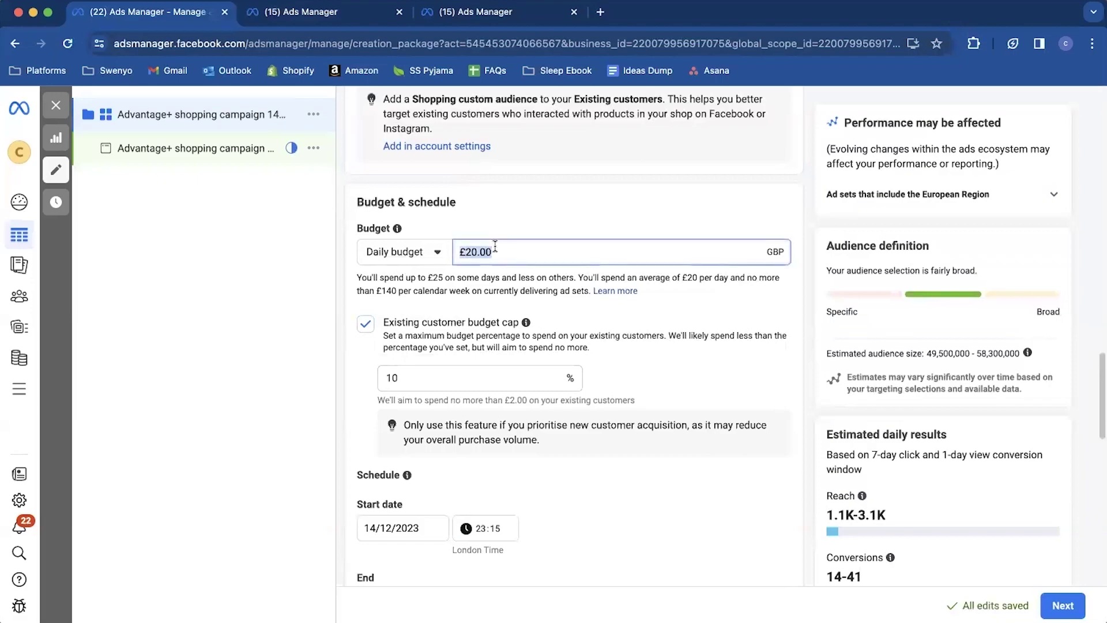
{"action": "type", "text": "100"}
{"action": "left_click", "coordinate": [514, 211]}
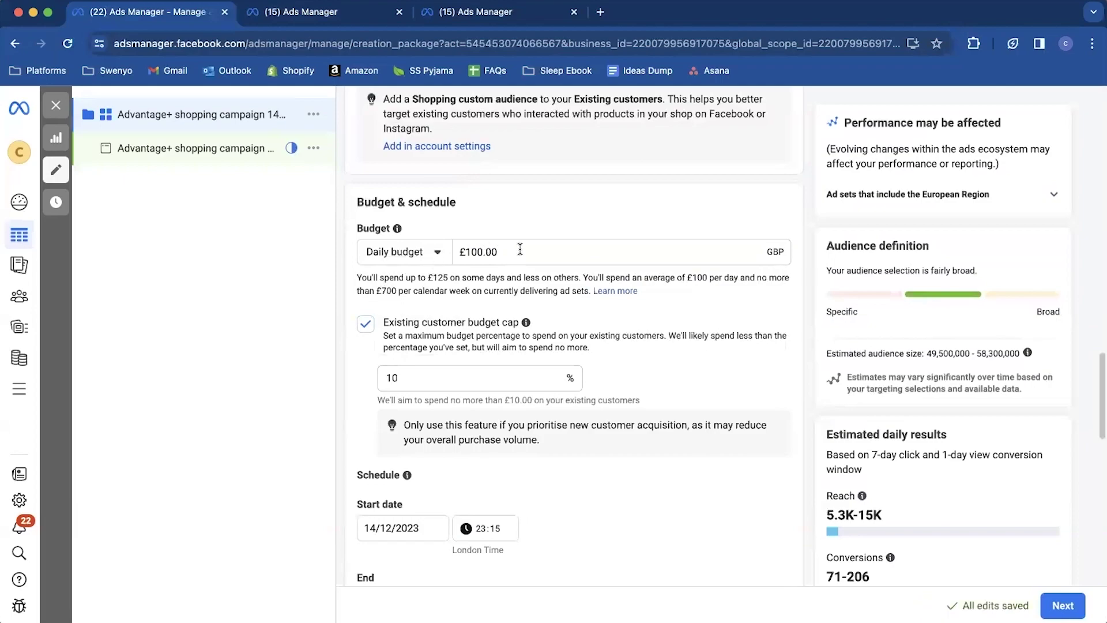
Set the ad set to start on 15/12/2023 at 00:01.
{"action": "scroll", "coordinate": [462, 347], "scroll_direction": "down", "scroll_amount": 5}
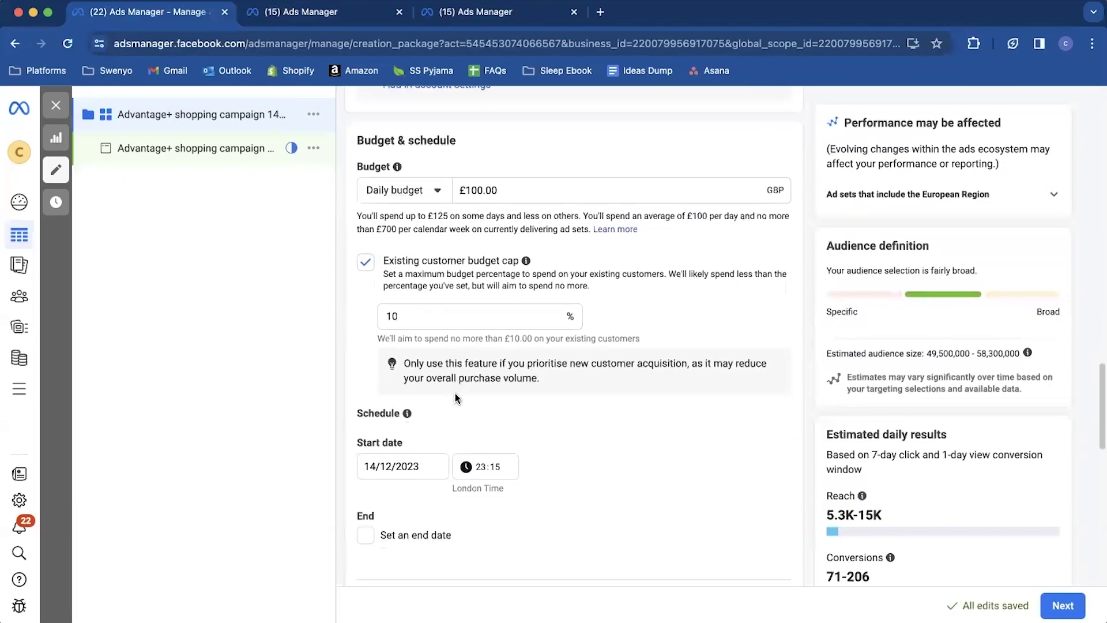
{"action": "left_click", "coordinate": [394, 380]}
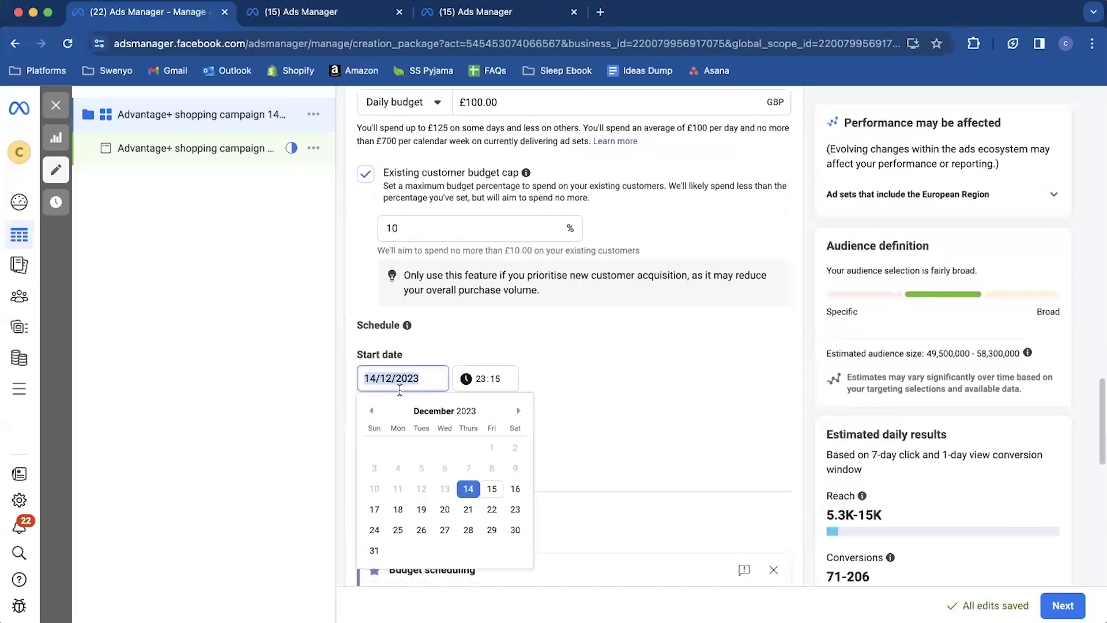
{"action": "left_click", "coordinate": [490, 489]}
{"action": "left_click", "coordinate": [480, 379]}
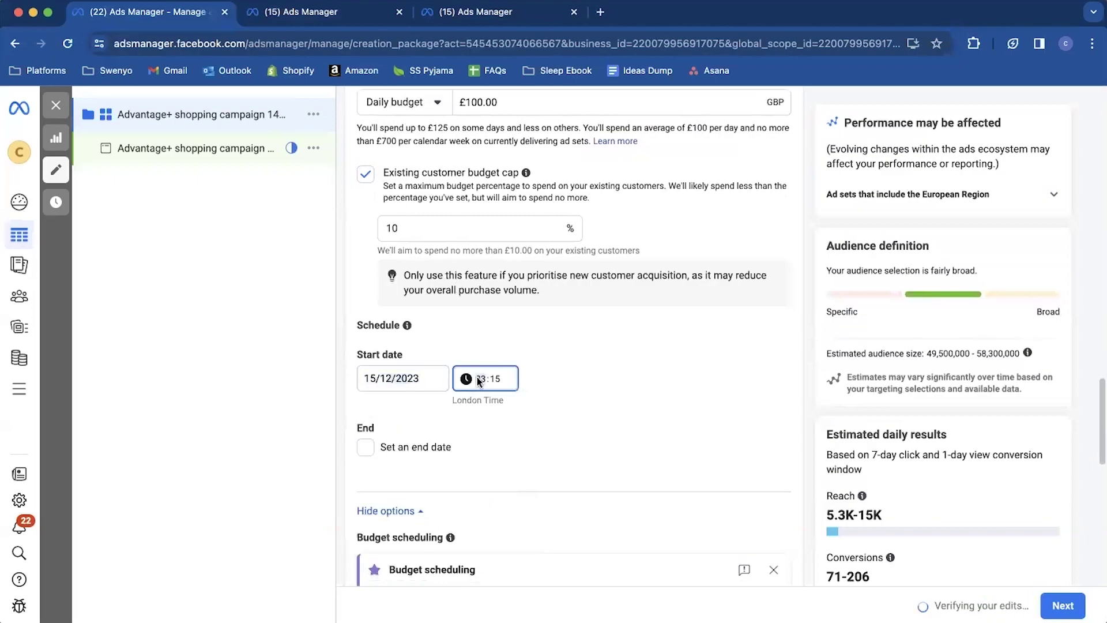
{"action": "type", "text": "0001"}
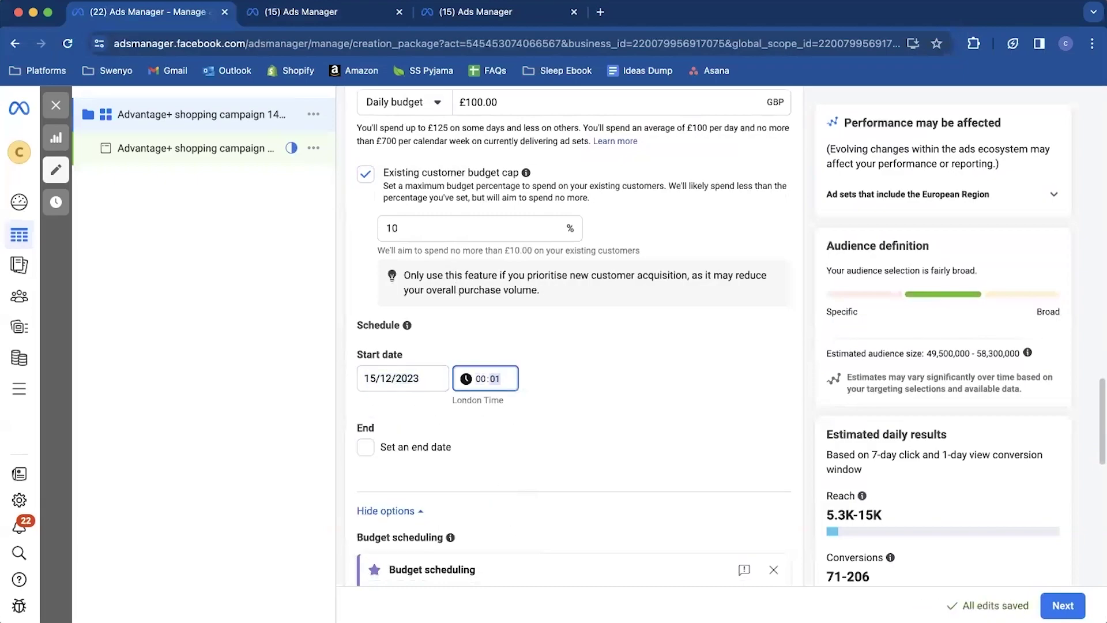
{"action": "left_click", "coordinate": [656, 371]}
{"action": "scroll", "coordinate": [469, 411], "scroll_direction": "down", "scroll_amount": 3}
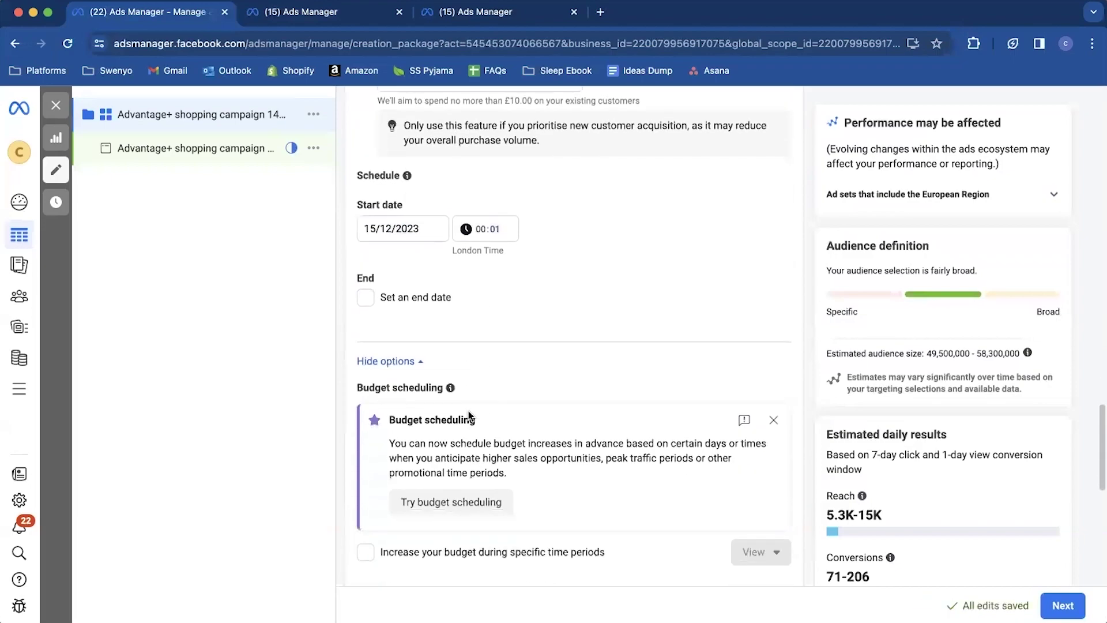
{"action": "scroll", "coordinate": [469, 410], "scroll_direction": "down", "scroll_amount": 3}
{"action": "scroll", "coordinate": [468, 414], "scroll_direction": "down", "scroll_amount": 4}
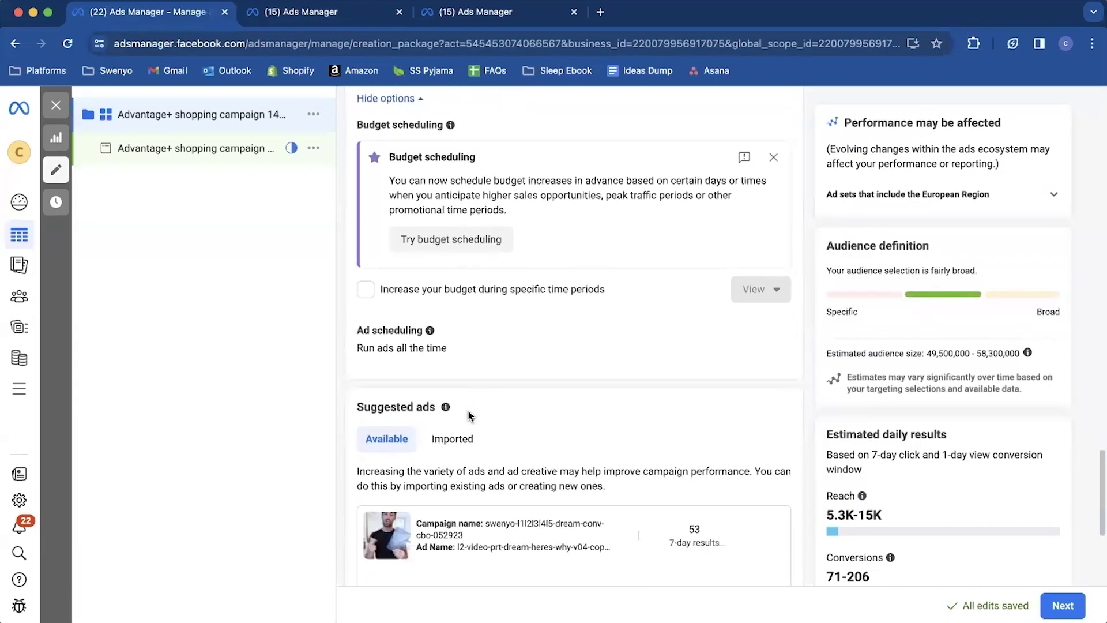
{"action": "scroll", "coordinate": [468, 412], "scroll_direction": "down", "scroll_amount": 2}
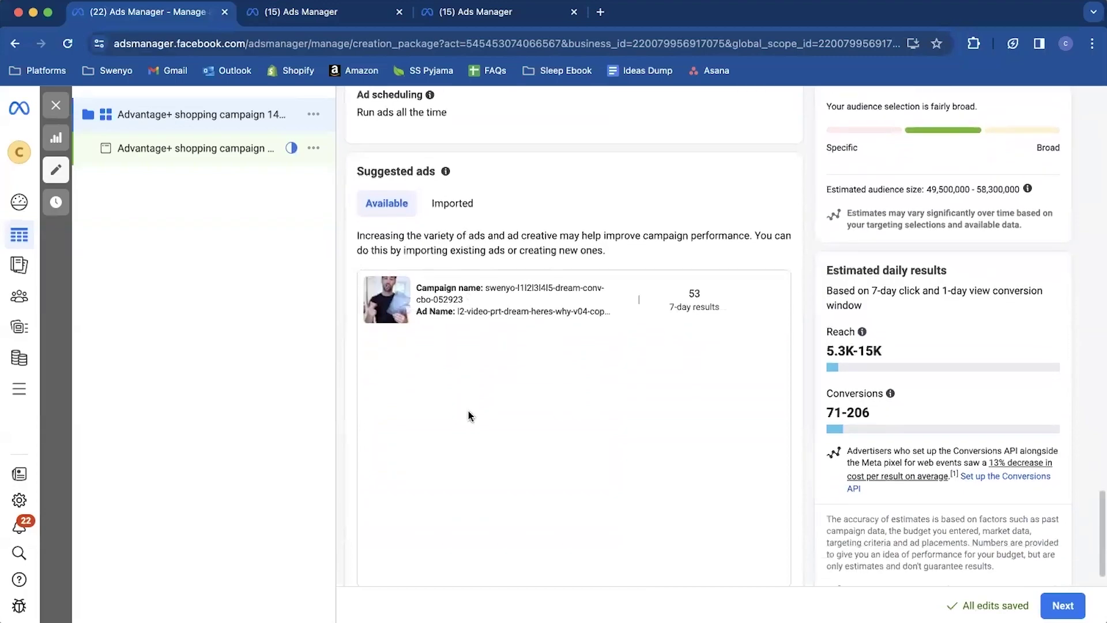
{"action": "scroll", "coordinate": [468, 415], "scroll_direction": "down", "scroll_amount": 1}
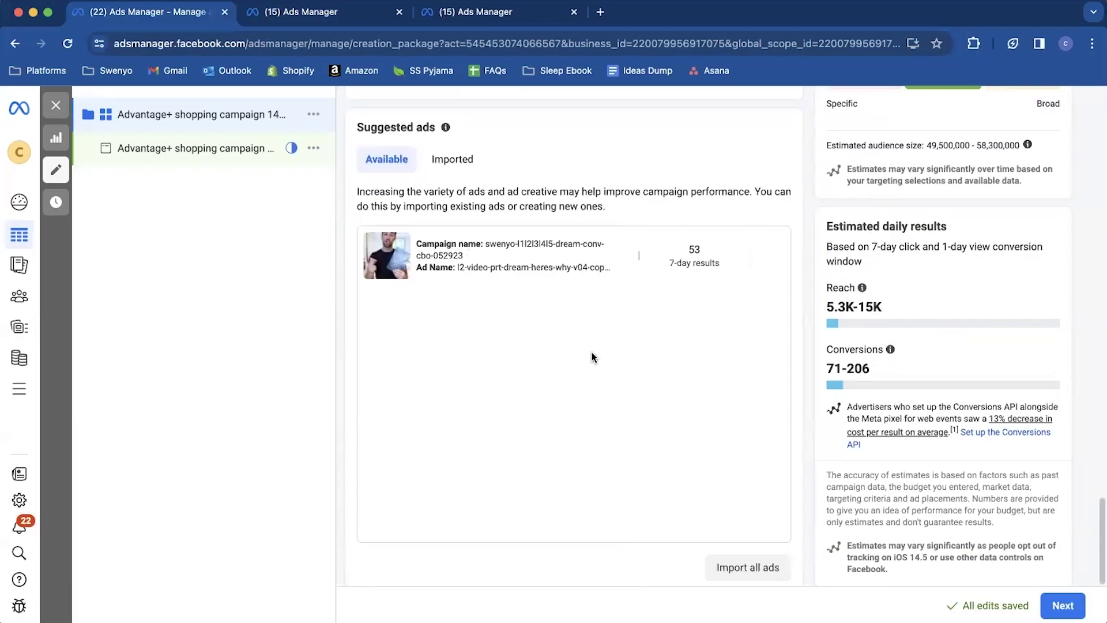
{"action": "scroll", "coordinate": [508, 407], "scroll_direction": "up", "scroll_amount": 3}
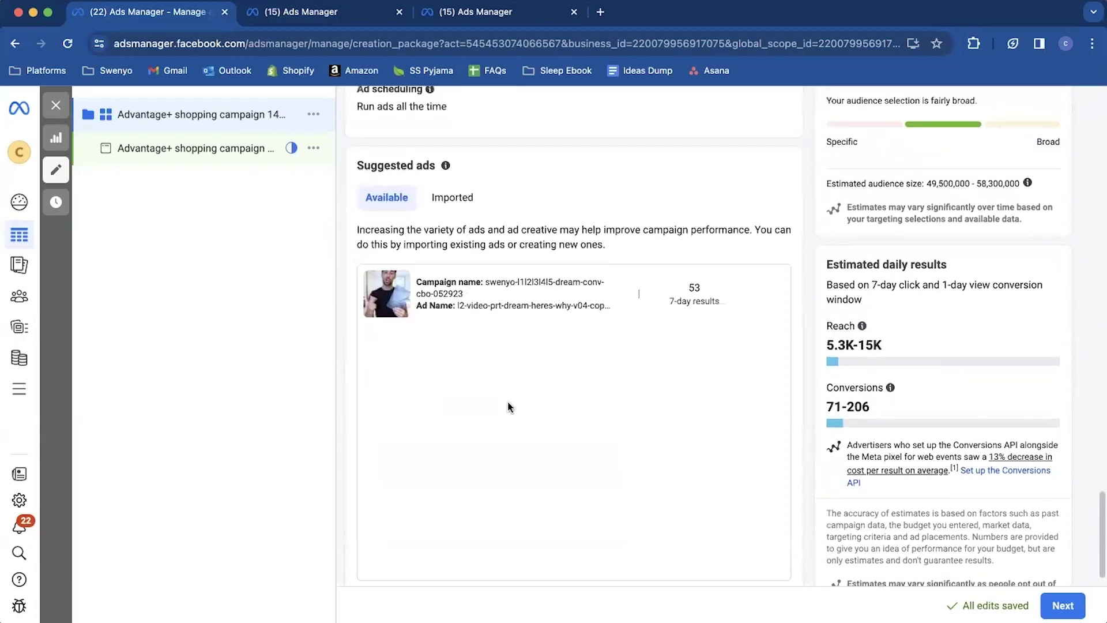
{"action": "scroll", "coordinate": [508, 408], "scroll_direction": "down", "scroll_amount": 3}
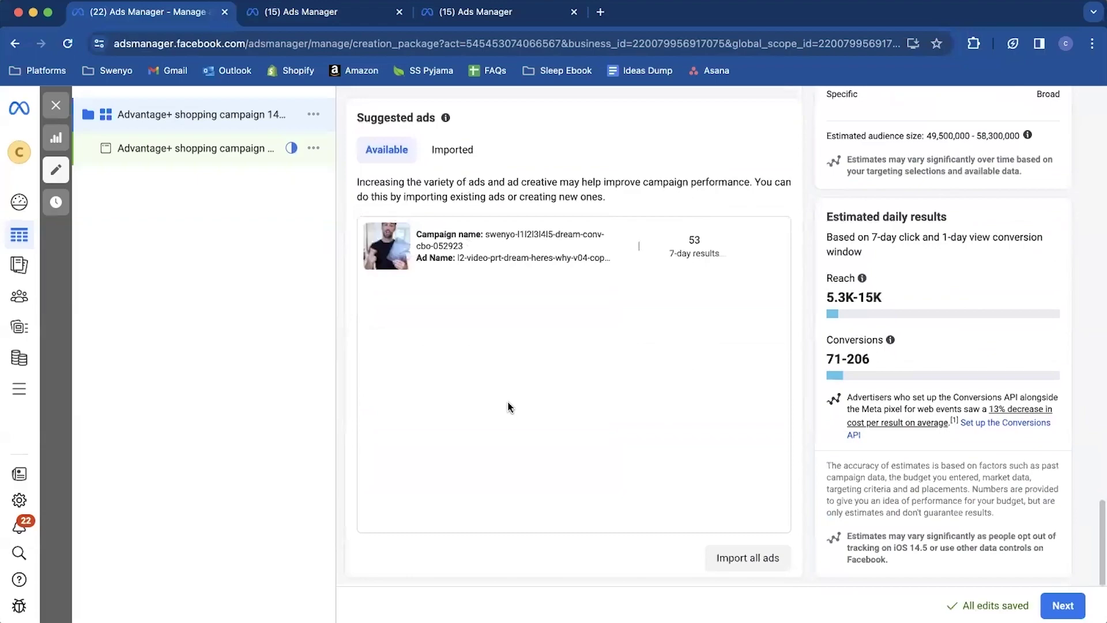
{"action": "scroll", "coordinate": [508, 407], "scroll_direction": "up", "scroll_amount": 10}
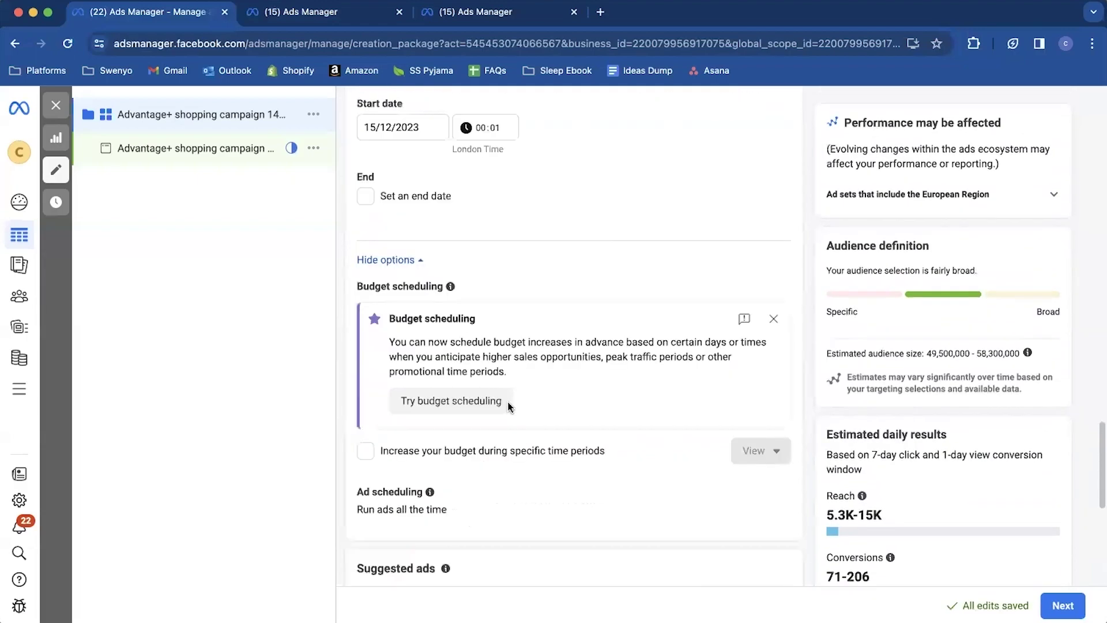
Open the campaign's ad for editing and dismiss the recommendations panel.
{"action": "left_click", "coordinate": [188, 154]}
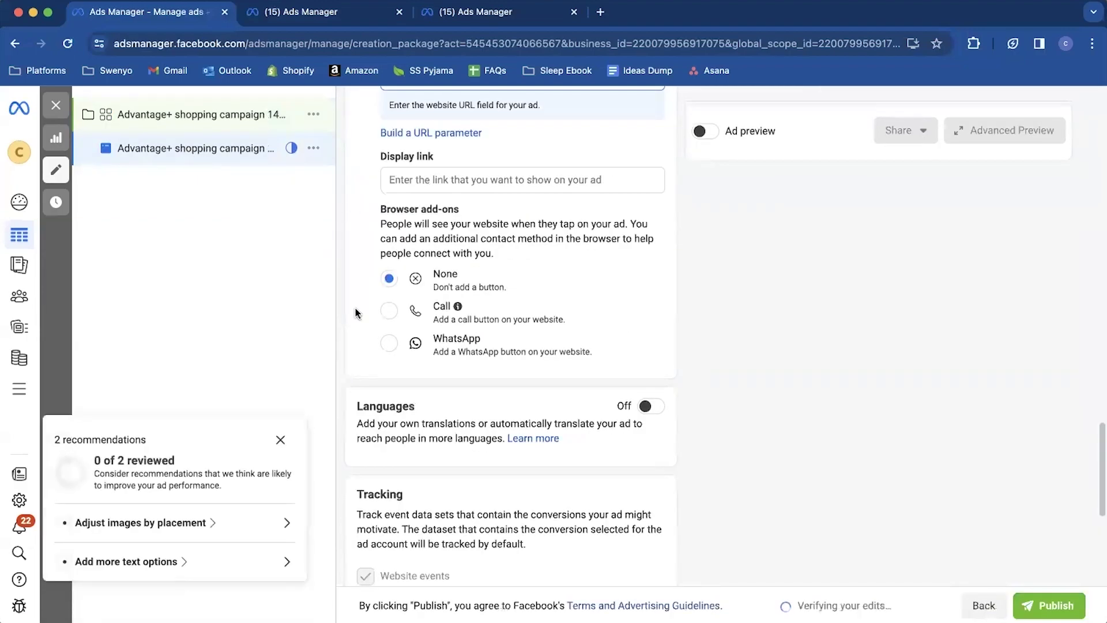
{"action": "left_click", "coordinate": [280, 440]}
{"action": "scroll", "coordinate": [523, 324], "scroll_direction": "up", "scroll_amount": 10}
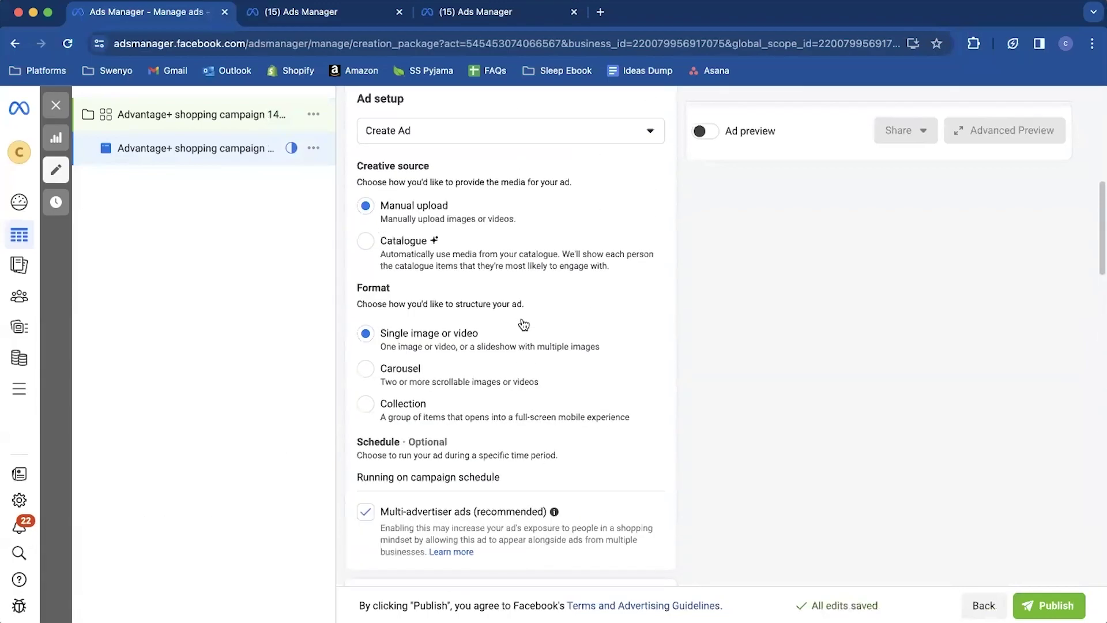
{"action": "scroll", "coordinate": [524, 324], "scroll_direction": "up", "scroll_amount": 10}
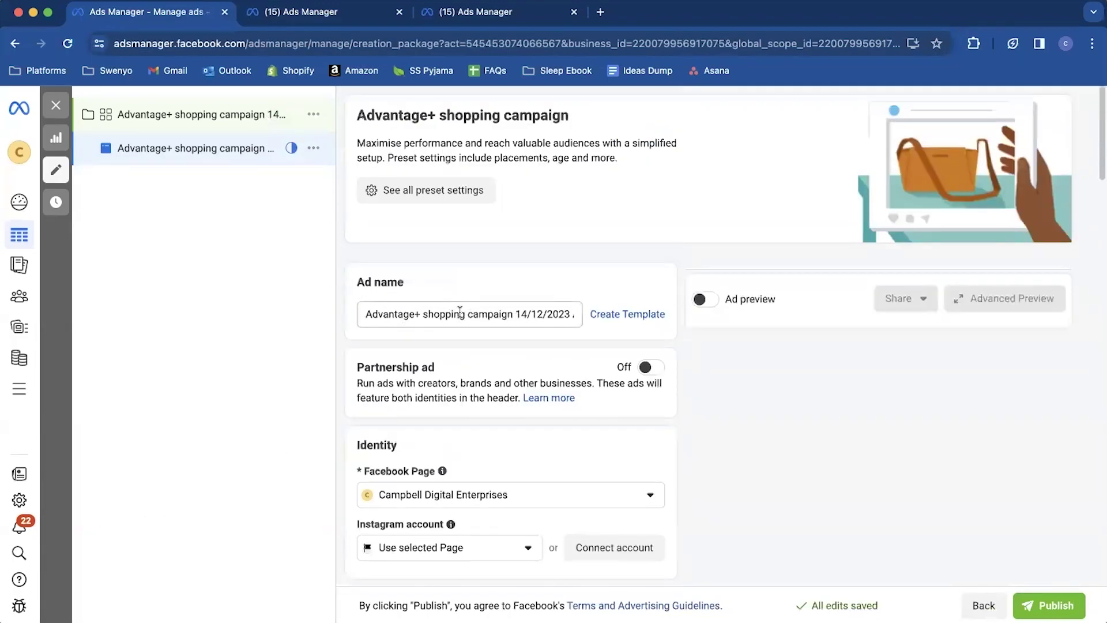
{"action": "scroll", "coordinate": [474, 324], "scroll_direction": "down", "scroll_amount": 5}
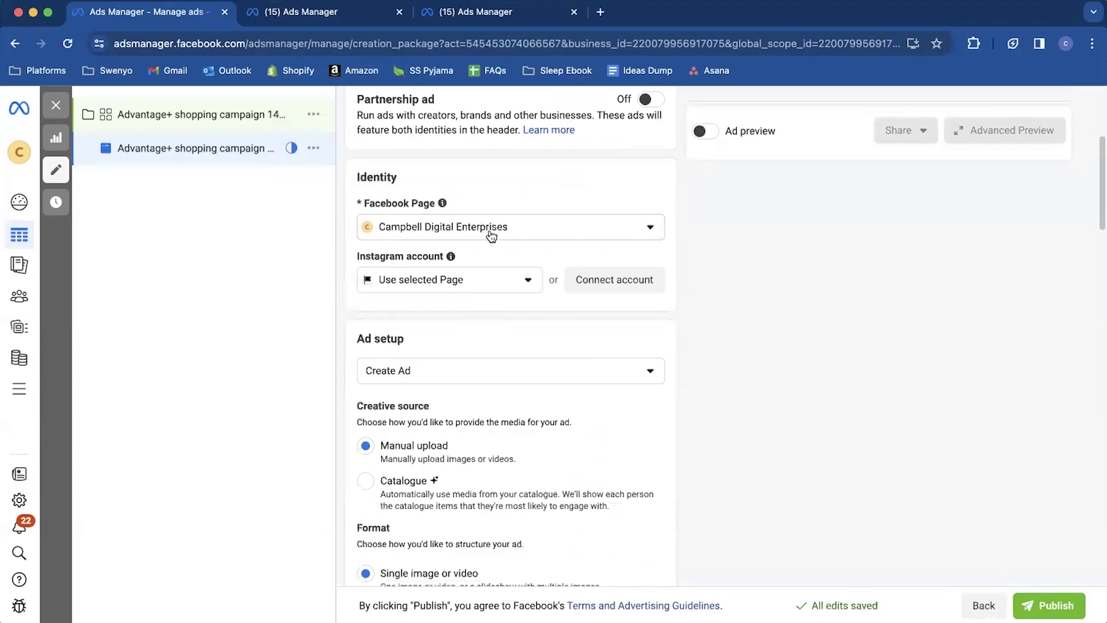
Set Swenyo as the ad's Facebook Page along with its linked Instagram account.
{"action": "left_click", "coordinate": [491, 234]}
{"action": "type", "text": "sw"}
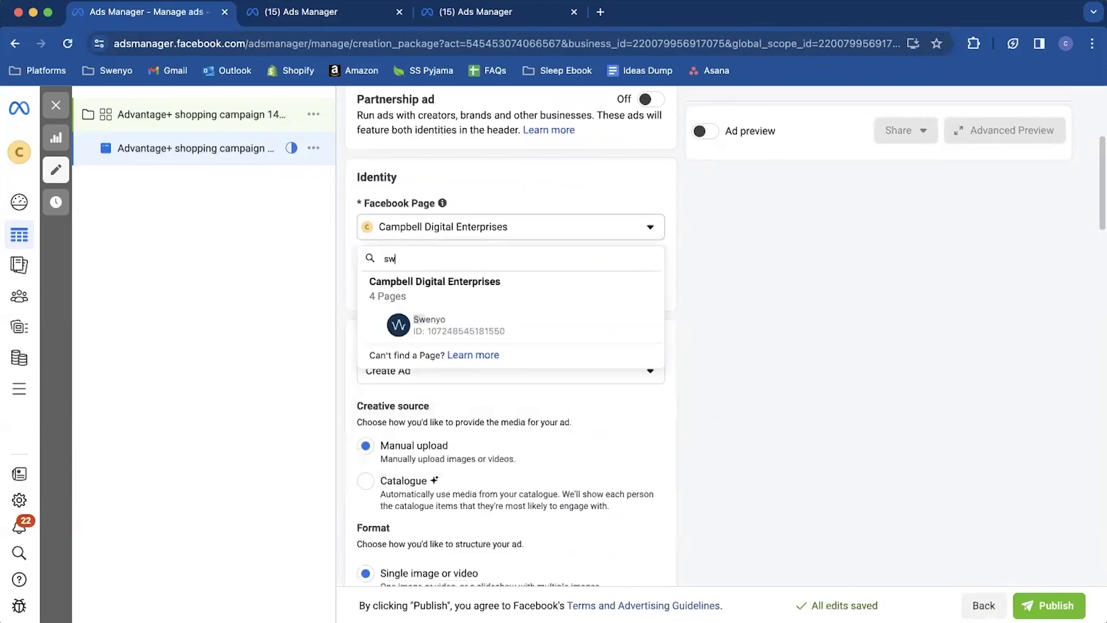
{"action": "left_click", "coordinate": [484, 320]}
{"action": "left_click", "coordinate": [457, 287]}
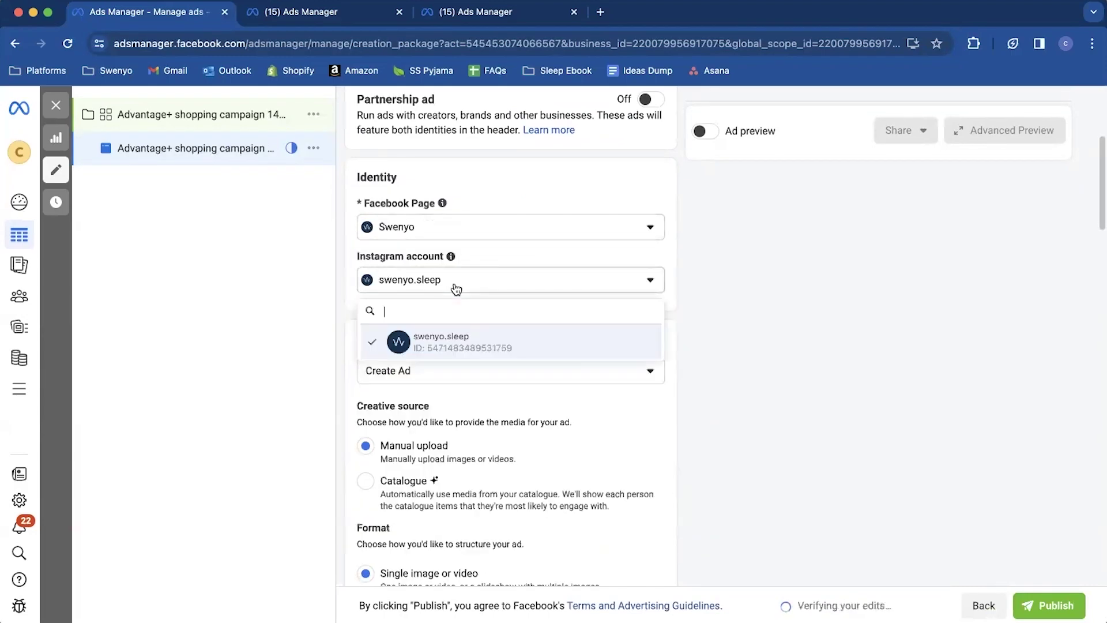
{"action": "left_click", "coordinate": [535, 354]}
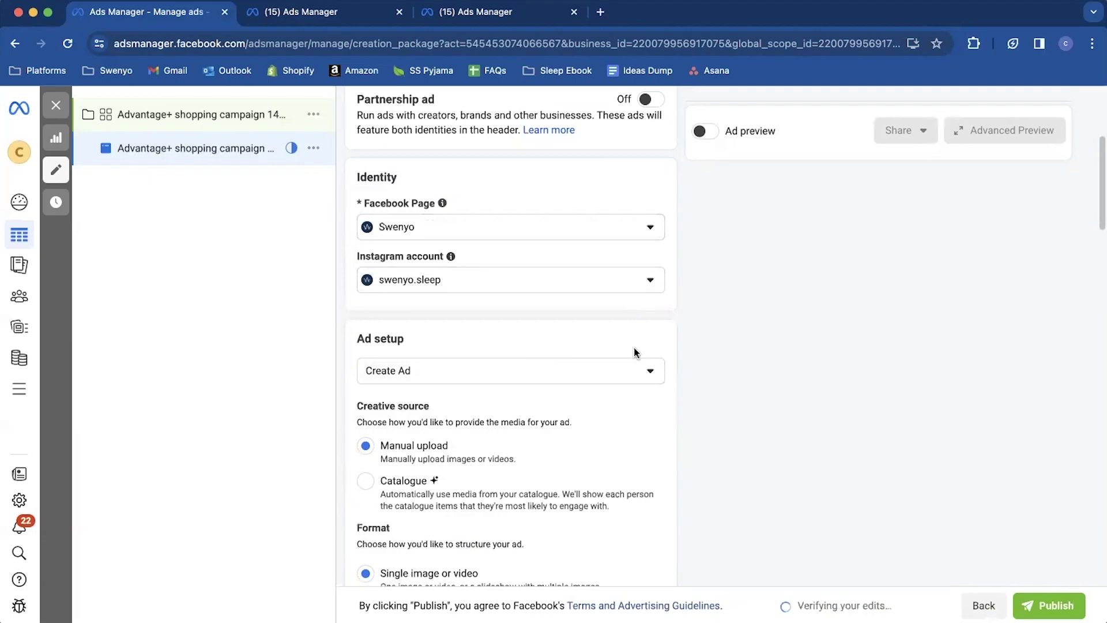
{"action": "scroll", "coordinate": [514, 375], "scroll_direction": "down", "scroll_amount": 5}
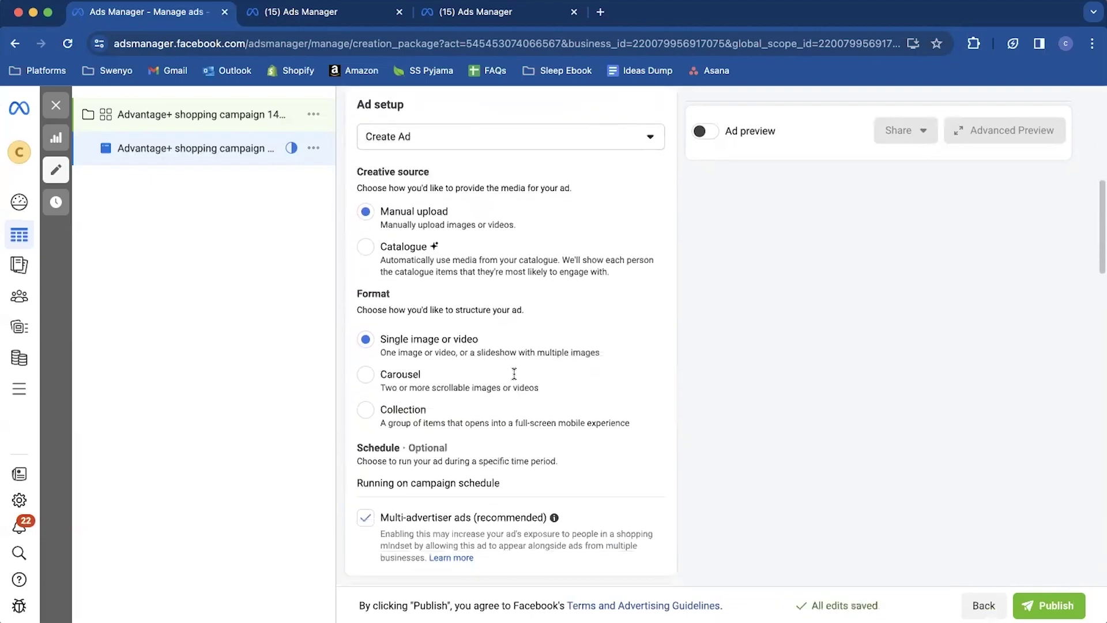
Keep the ad set up as a new ad rather than an existing post, and scroll to Ad creative.
{"action": "left_click", "coordinate": [498, 136]}
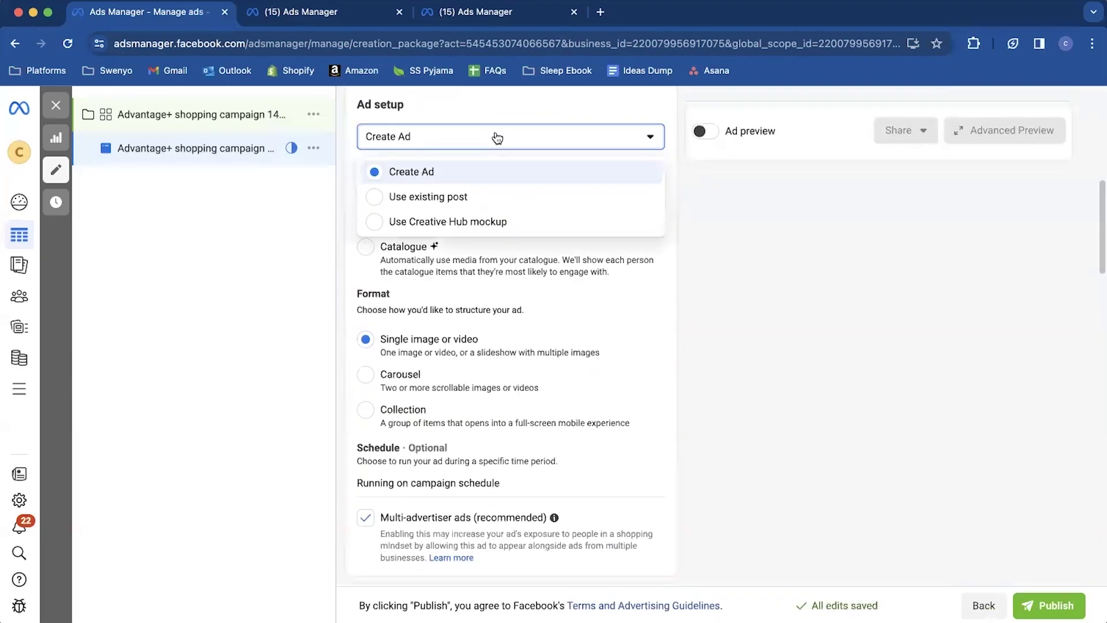
{"action": "left_click", "coordinate": [442, 202]}
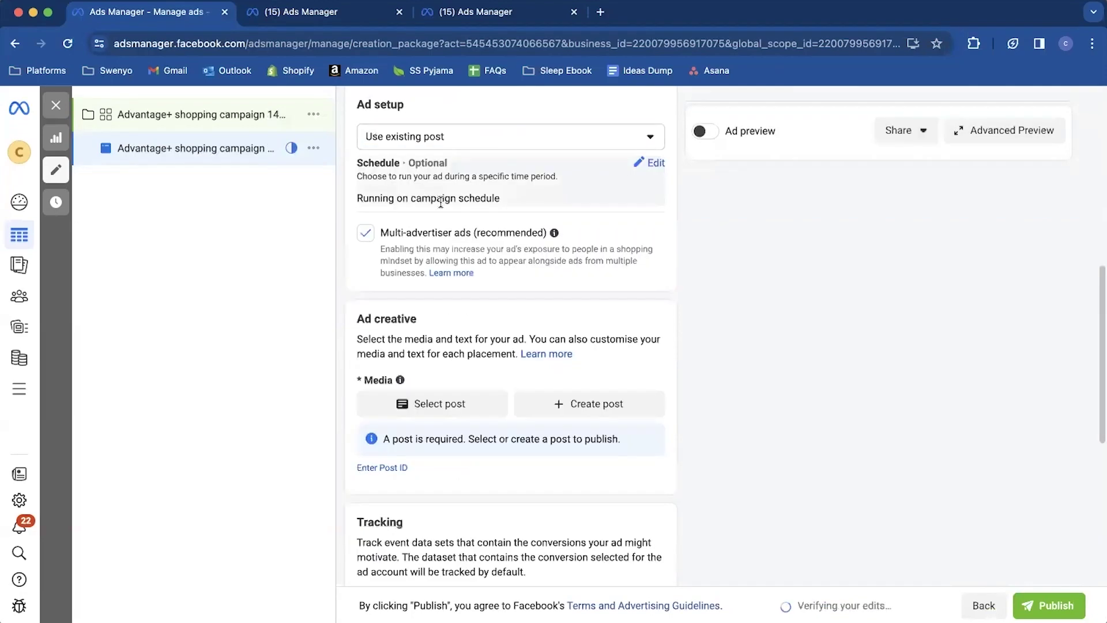
{"action": "left_click", "coordinate": [446, 147]}
{"action": "left_click", "coordinate": [433, 171]}
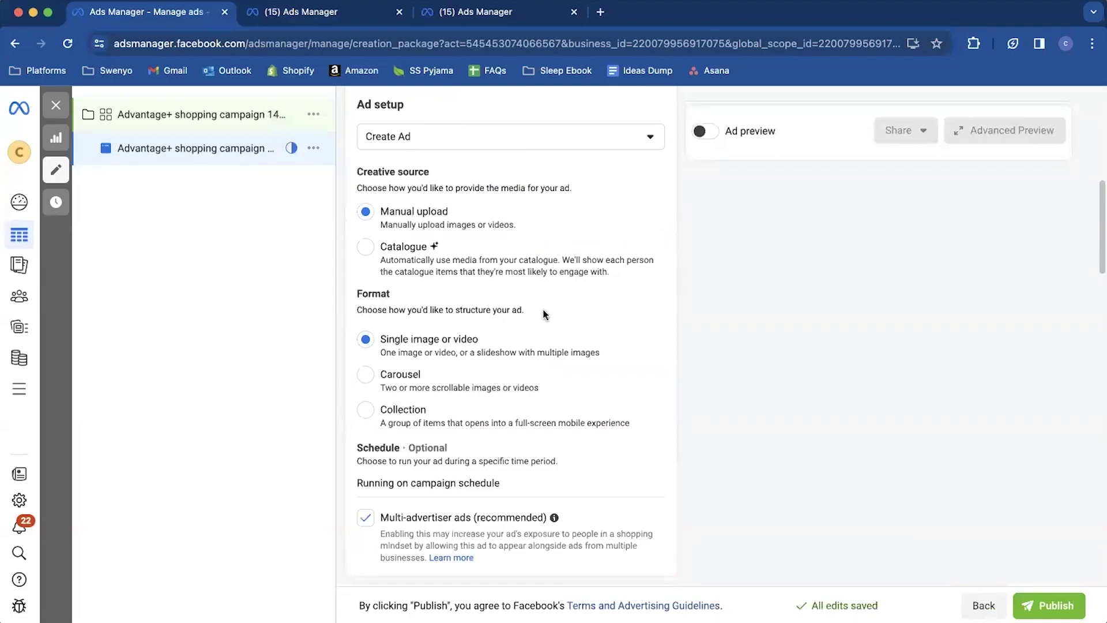
{"action": "scroll", "coordinate": [543, 312], "scroll_direction": "down", "scroll_amount": 3}
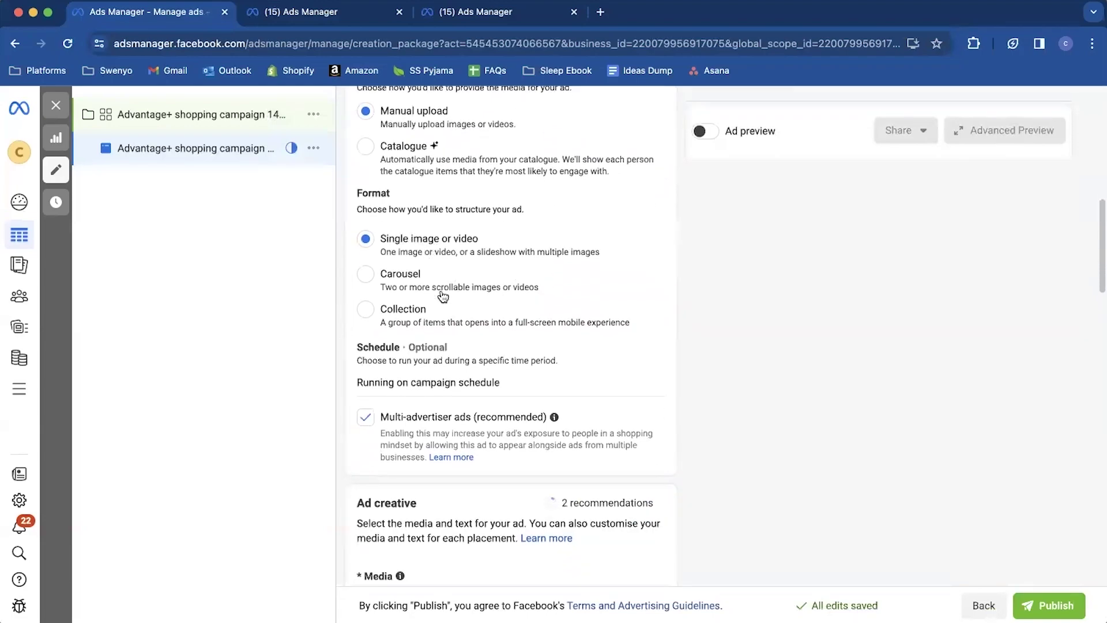
{"action": "scroll", "coordinate": [443, 296], "scroll_direction": "down", "scroll_amount": 1}
{"action": "scroll", "coordinate": [442, 295], "scroll_direction": "down", "scroll_amount": 3}
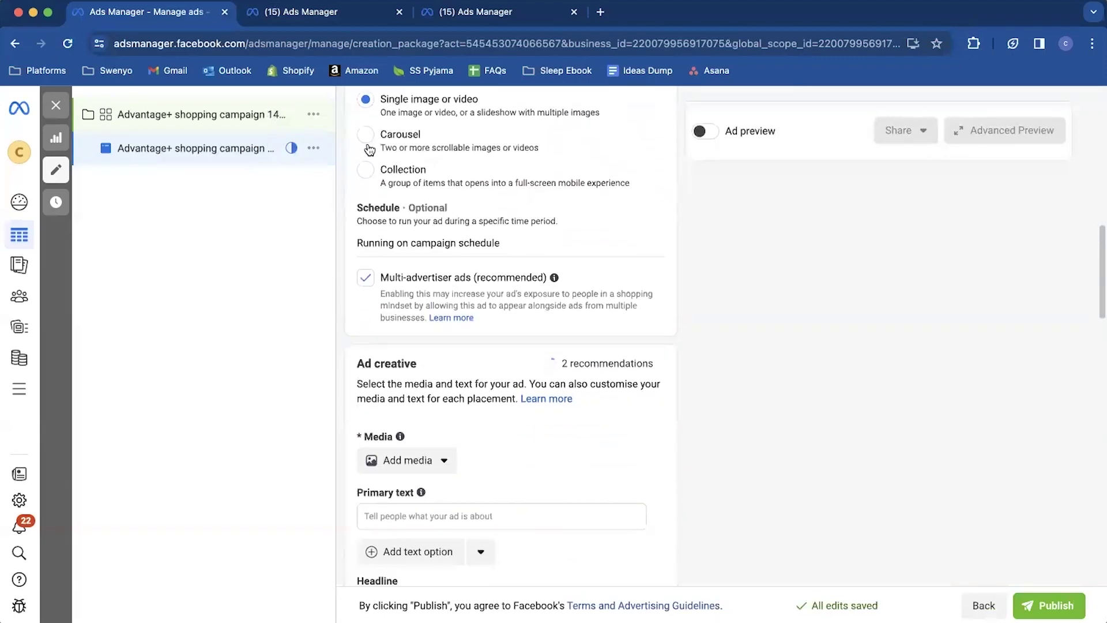
{"action": "scroll", "coordinate": [404, 306], "scroll_direction": "down", "scroll_amount": 2}
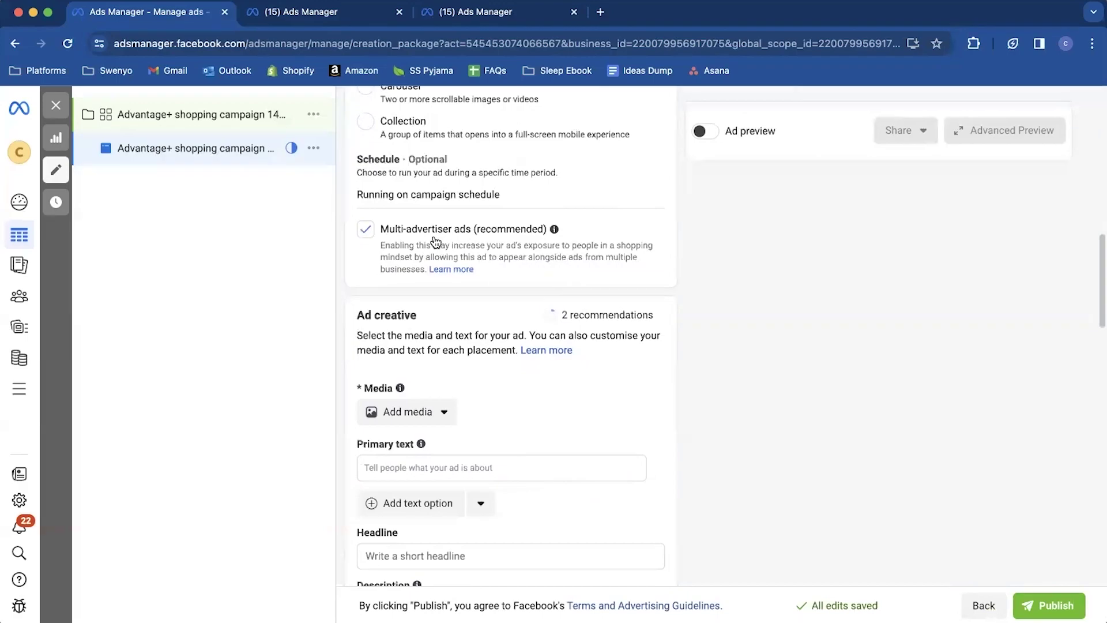
{"action": "scroll", "coordinate": [436, 242], "scroll_direction": "down", "scroll_amount": 5}
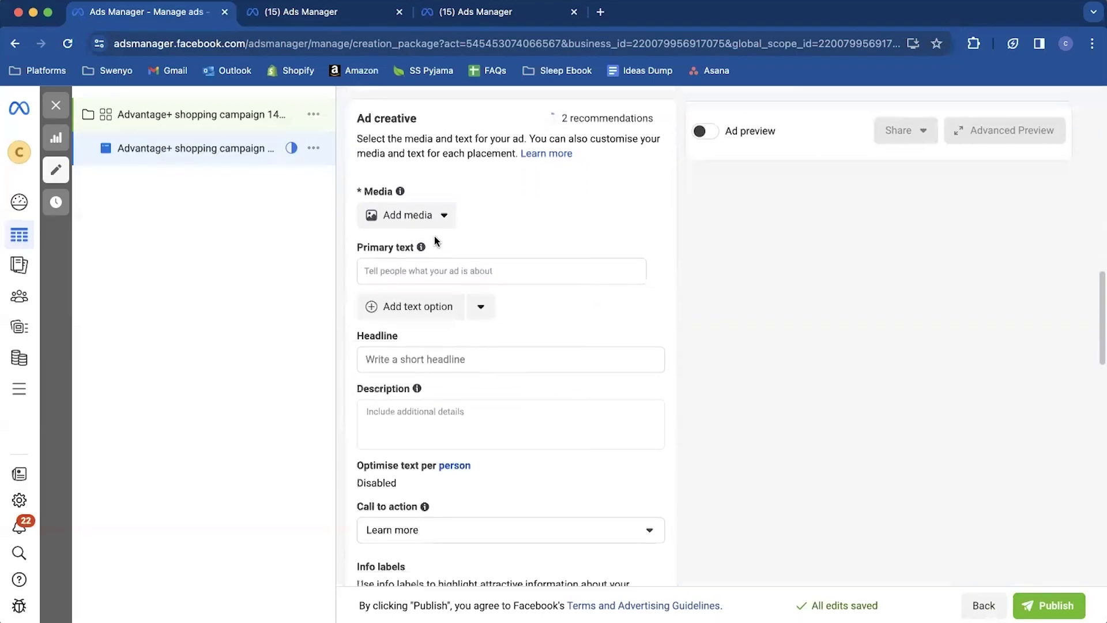
Add the 1412x1765 product pouch image and accept its placement crops.
{"action": "left_click", "coordinate": [427, 160]}
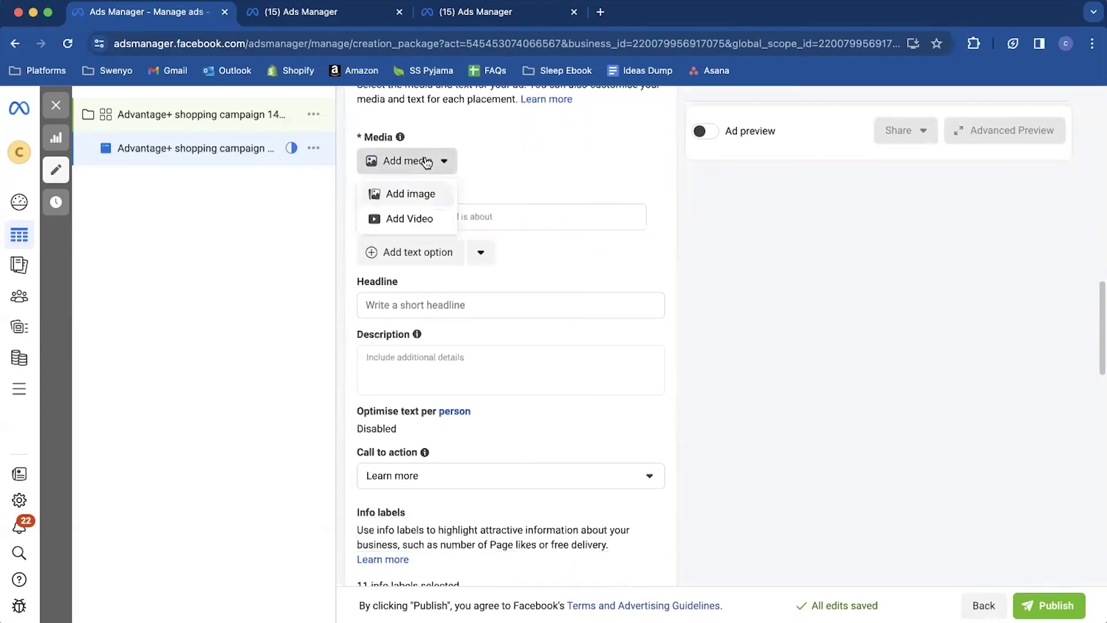
{"action": "left_click", "coordinate": [409, 194]}
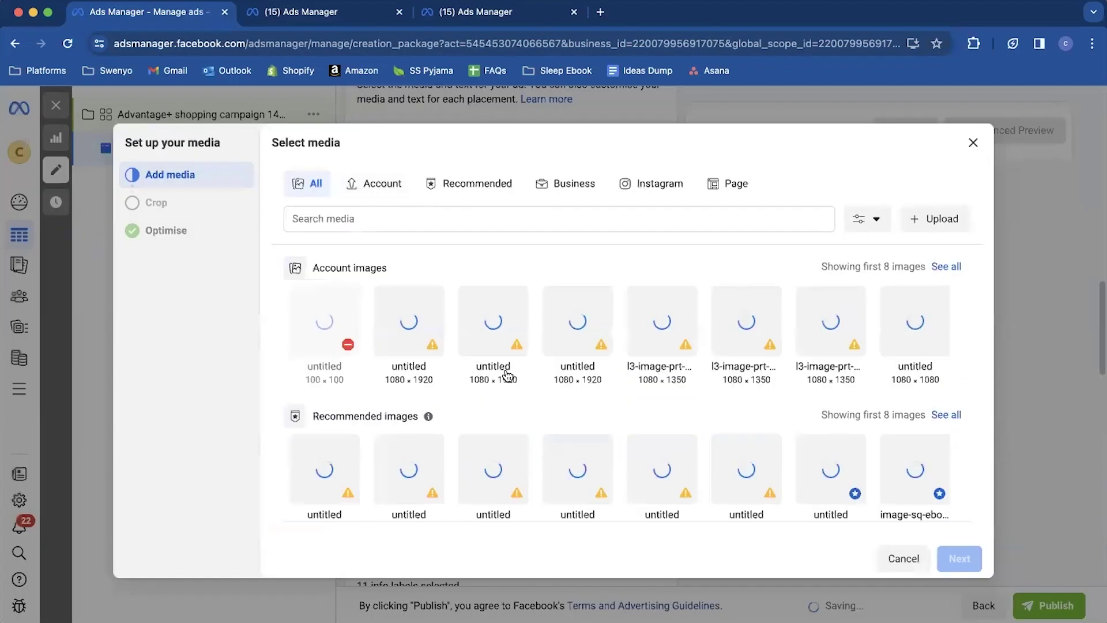
{"action": "scroll", "coordinate": [574, 418], "scroll_direction": "down", "scroll_amount": 3}
{"action": "scroll", "coordinate": [579, 427], "scroll_direction": "down", "scroll_amount": 2}
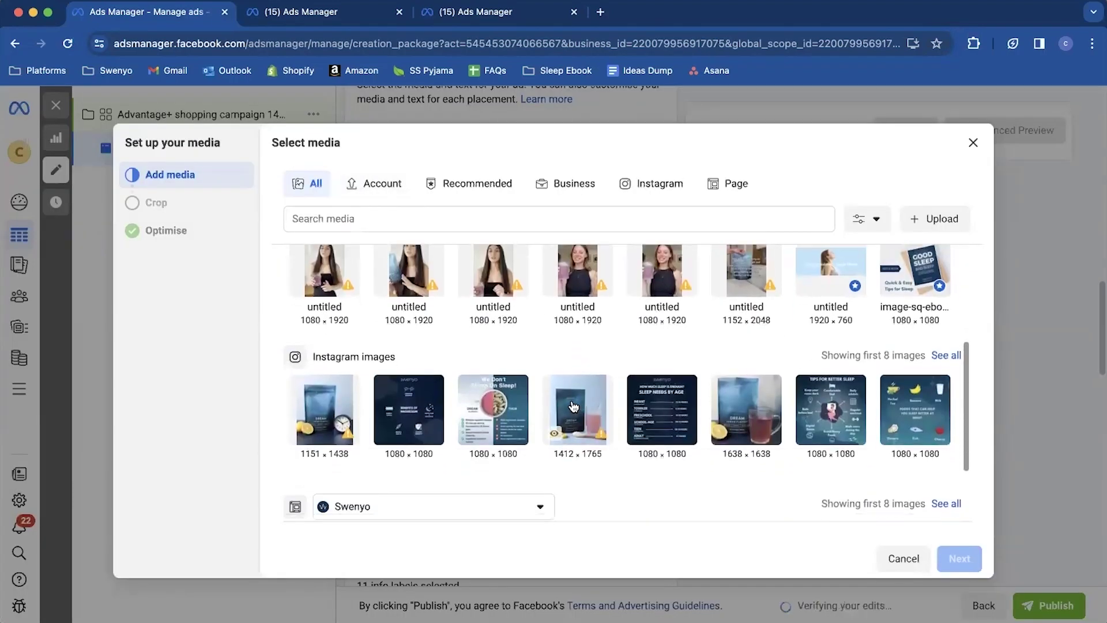
{"action": "left_click", "coordinate": [575, 413]}
{"action": "left_click", "coordinate": [952, 554]}
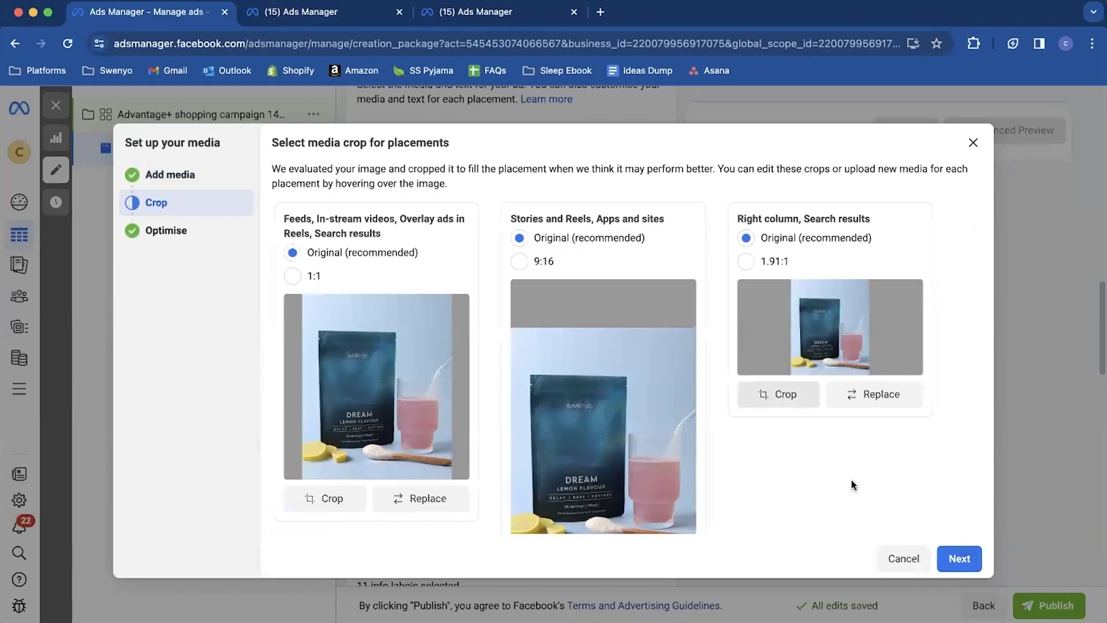
{"action": "left_click", "coordinate": [956, 556]}
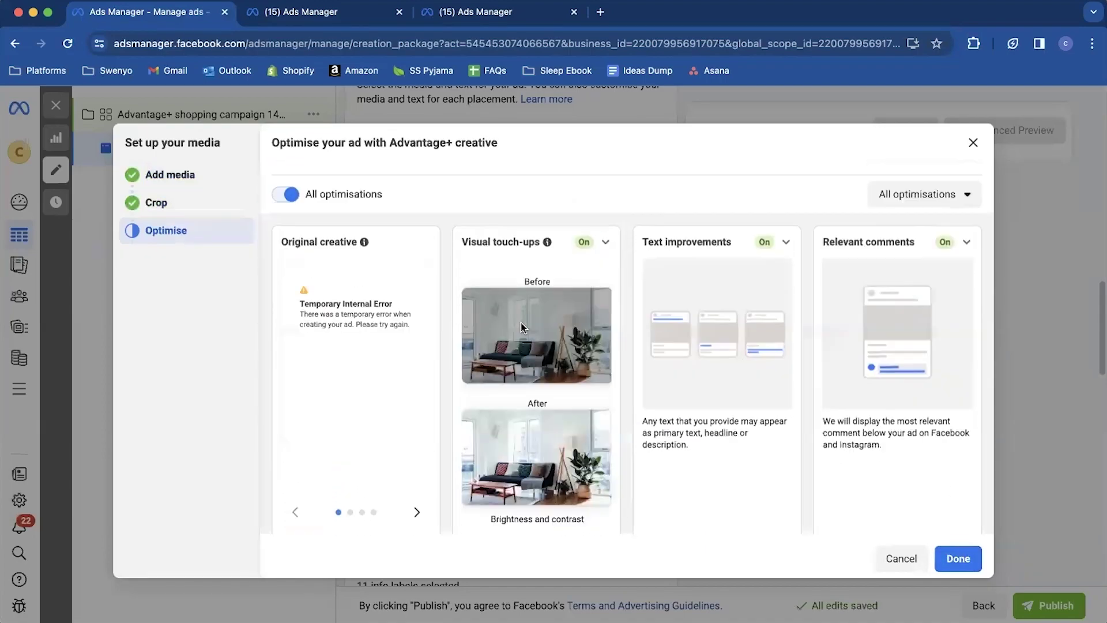
Turn off Visual touch-ups and leave the Advantage+ creative optimisation settings.
{"action": "scroll", "coordinate": [521, 323], "scroll_direction": "down", "scroll_amount": 5}
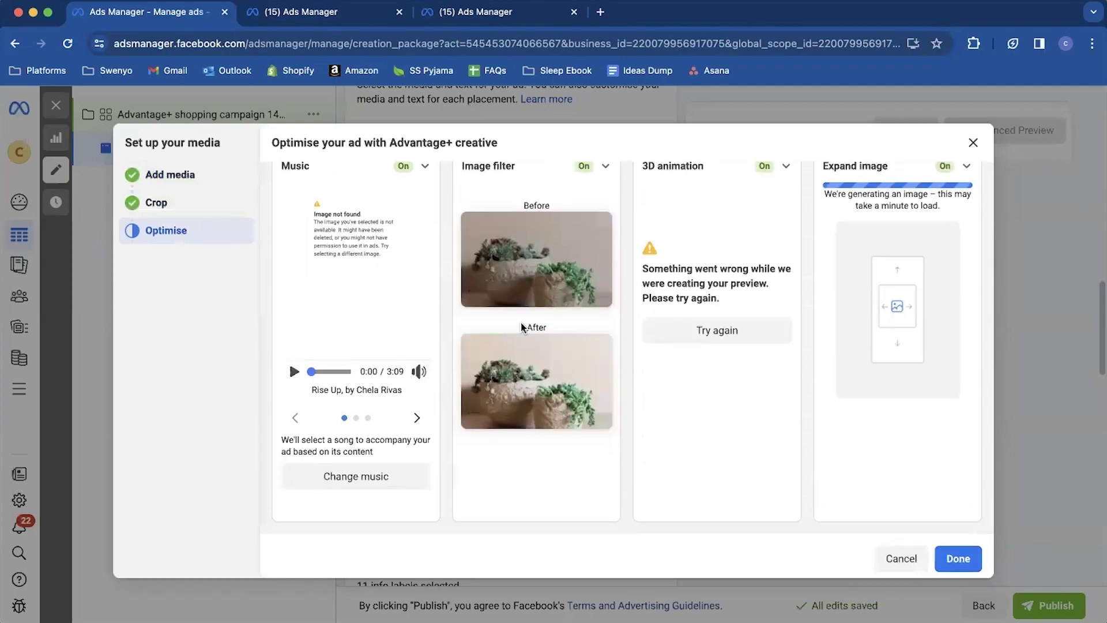
{"action": "scroll", "coordinate": [521, 323], "scroll_direction": "up", "scroll_amount": 5}
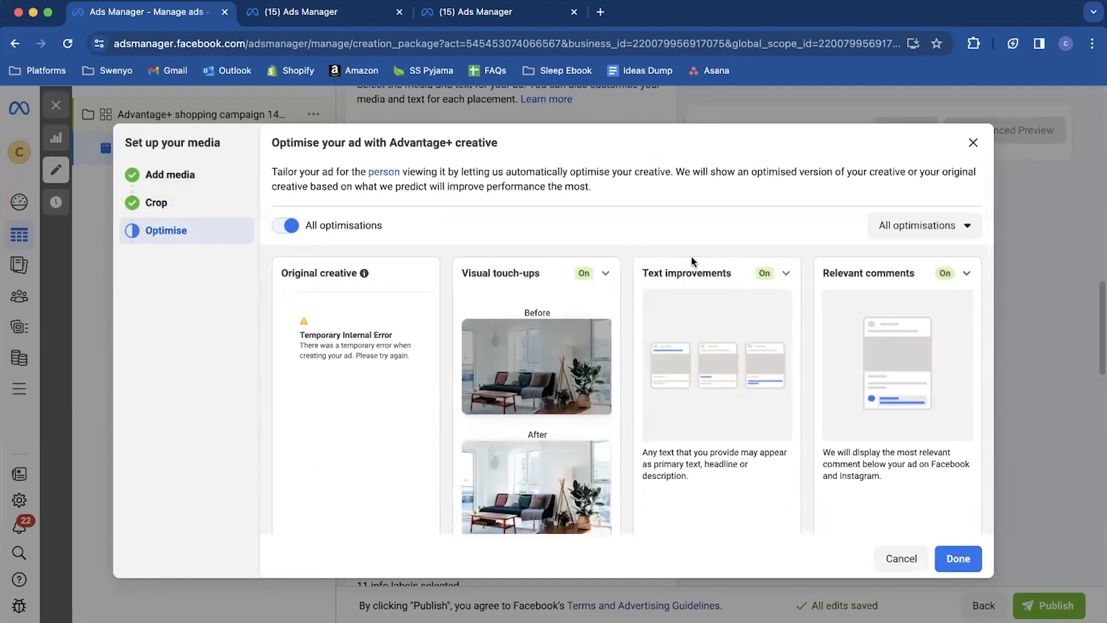
{"action": "scroll", "coordinate": [611, 381], "scroll_direction": "down", "scroll_amount": 6}
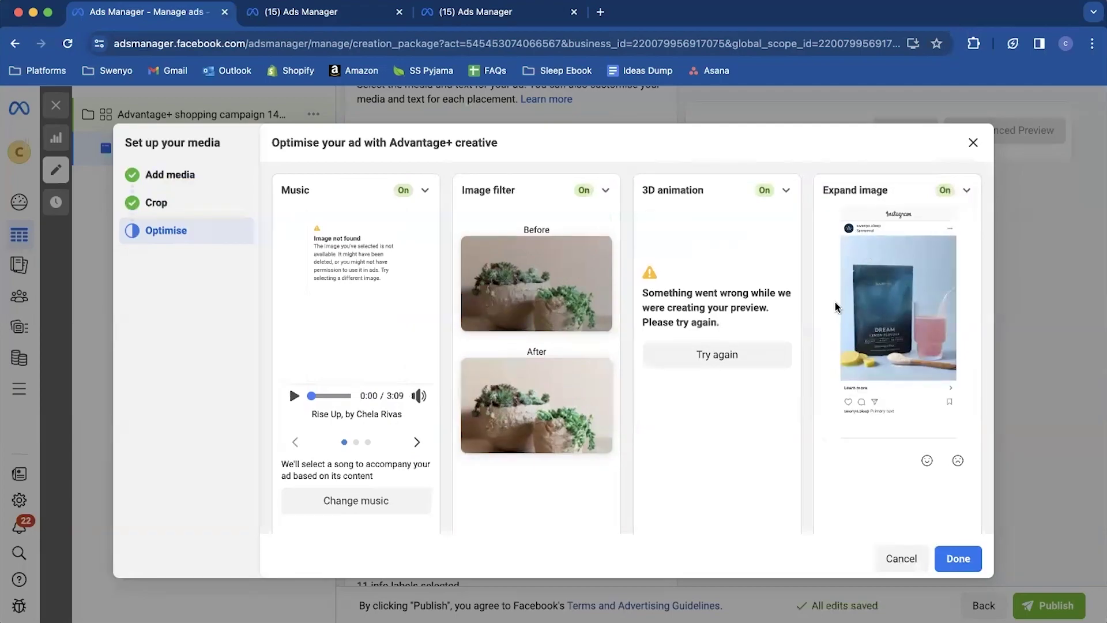
{"action": "scroll", "coordinate": [830, 302], "scroll_direction": "up", "scroll_amount": 5}
{"action": "scroll", "coordinate": [829, 302], "scroll_direction": "up", "scroll_amount": 3}
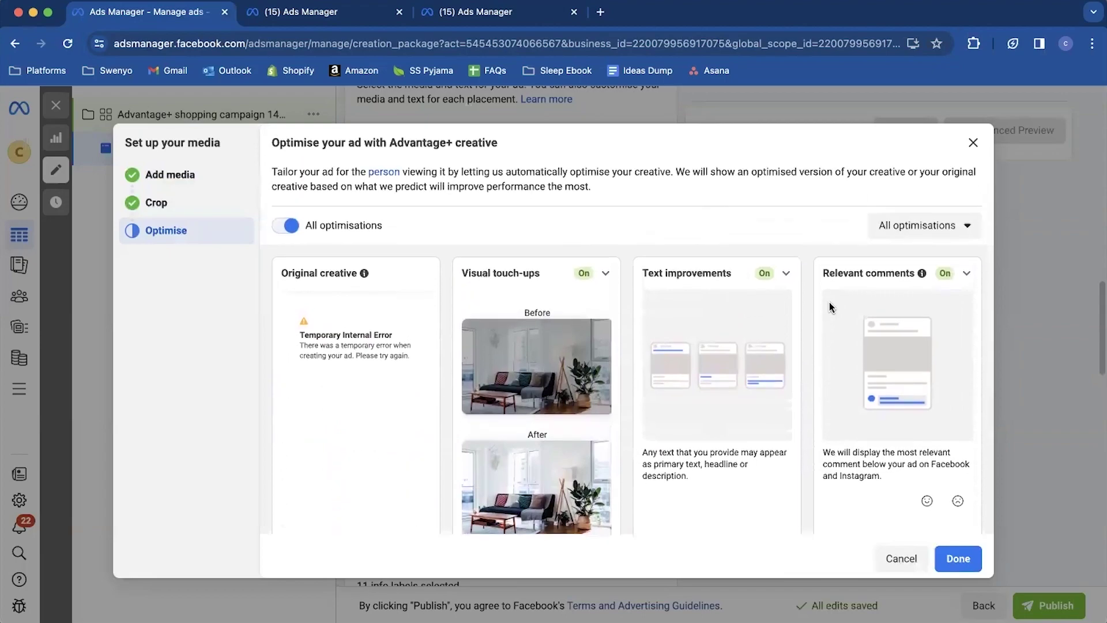
{"action": "left_click", "coordinate": [606, 272]}
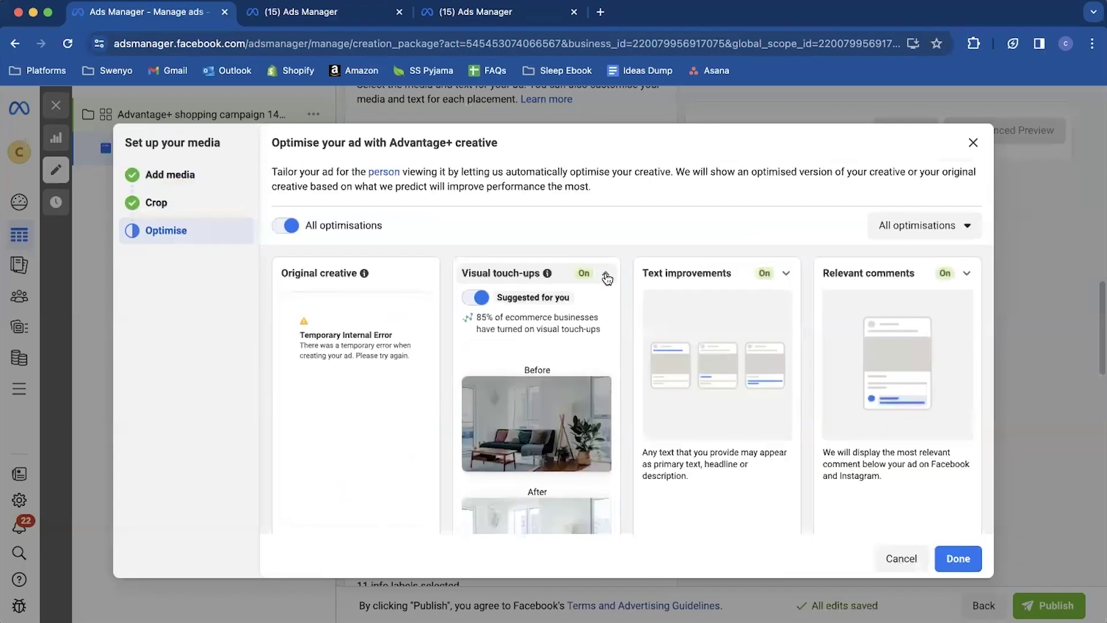
{"action": "left_click", "coordinate": [482, 297]}
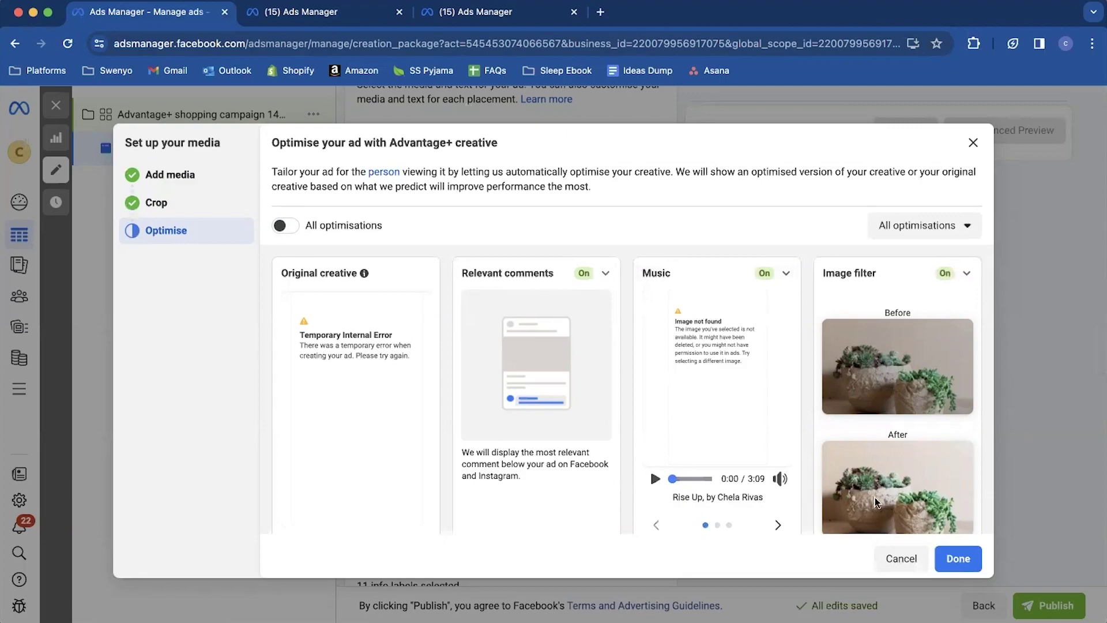
{"action": "left_click", "coordinate": [911, 560]}
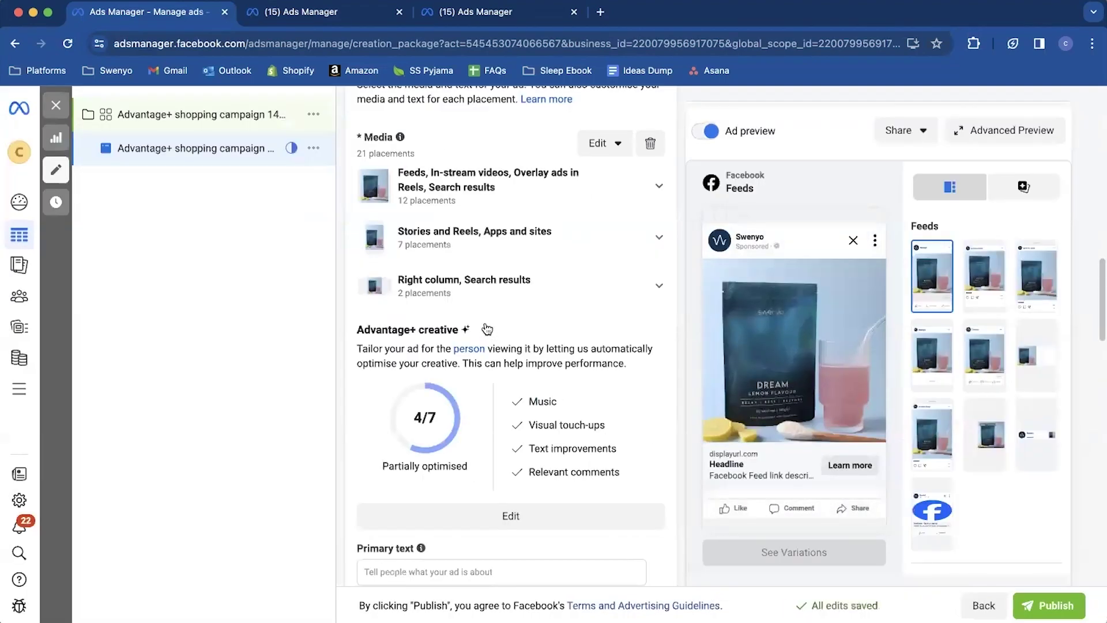
Scroll the ad creative form up and down to locate the Primary text field.
{"action": "scroll", "coordinate": [490, 281], "scroll_direction": "up", "scroll_amount": 2}
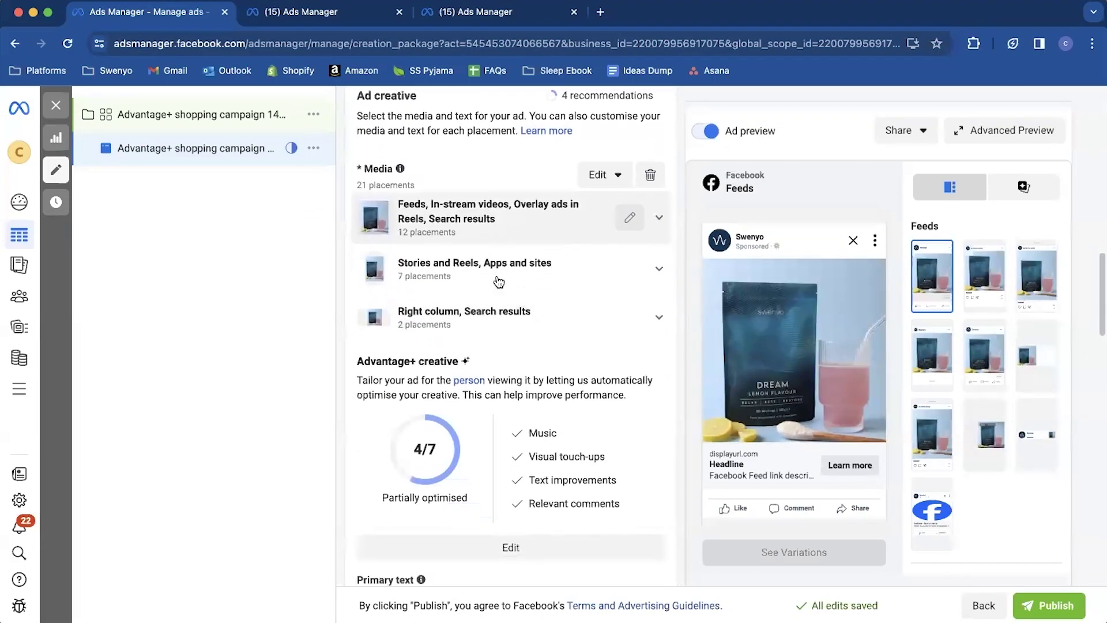
{"action": "scroll", "coordinate": [496, 283], "scroll_direction": "down", "scroll_amount": 2}
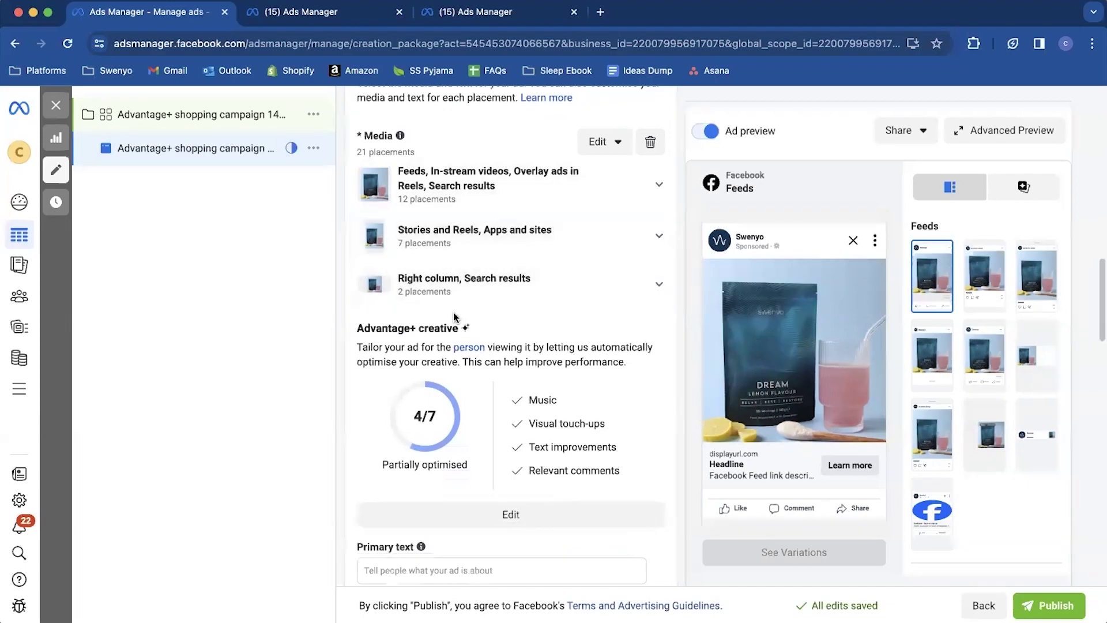
{"action": "scroll", "coordinate": [454, 315], "scroll_direction": "down", "scroll_amount": 3}
{"action": "scroll", "coordinate": [453, 316], "scroll_direction": "up", "scroll_amount": 4}
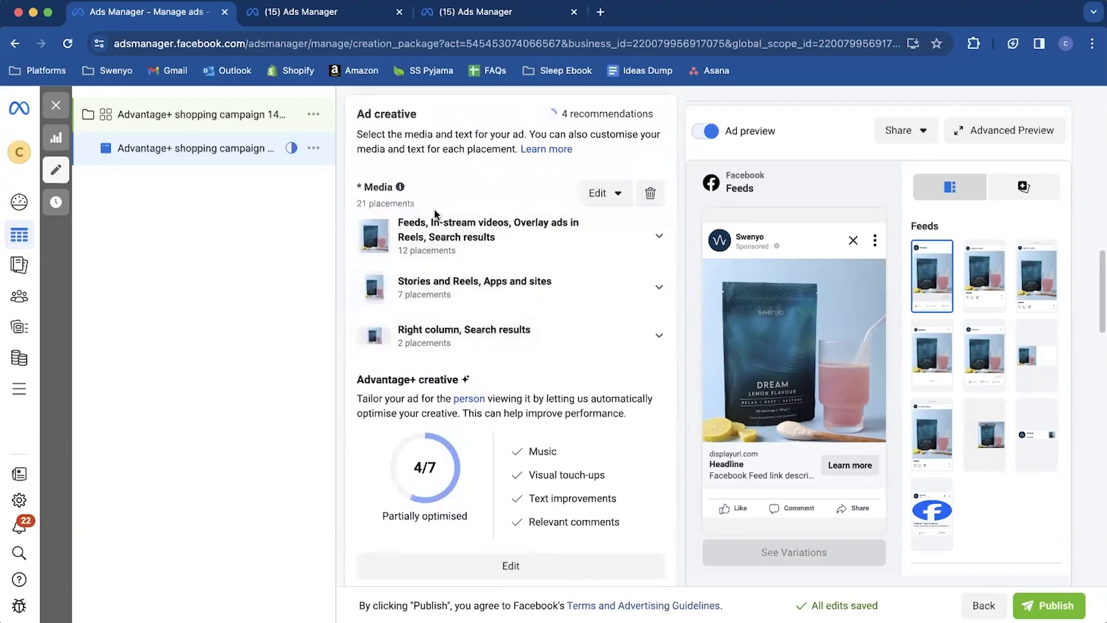
{"action": "scroll", "coordinate": [463, 278], "scroll_direction": "down", "scroll_amount": 5}
{"action": "scroll", "coordinate": [462, 275], "scroll_direction": "down", "scroll_amount": 6}
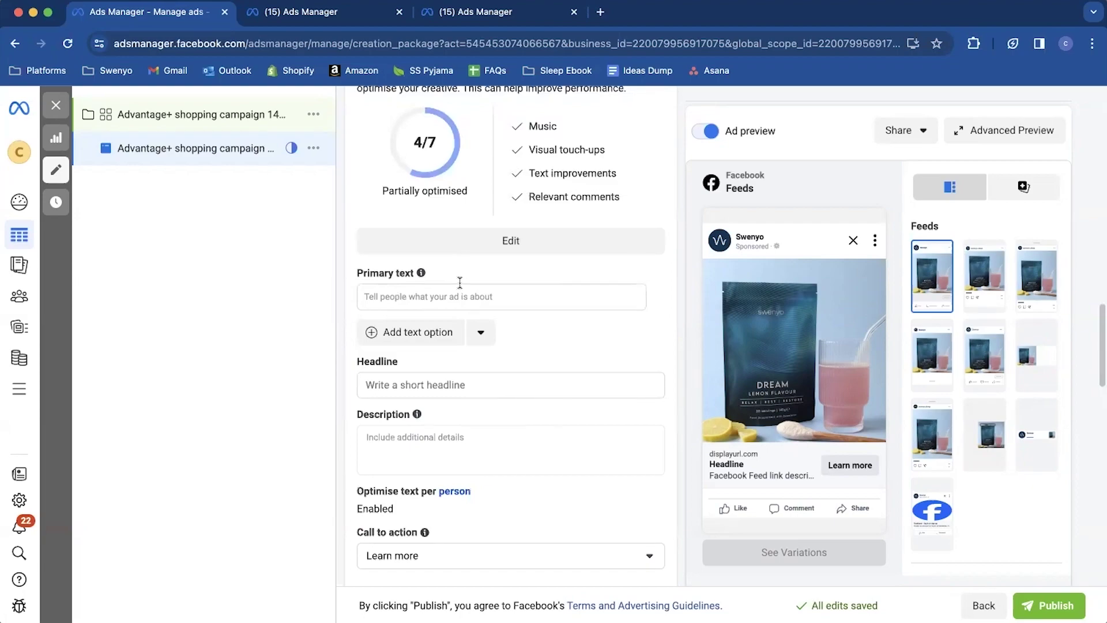
{"action": "scroll", "coordinate": [459, 283], "scroll_direction": "up", "scroll_amount": 3}
{"action": "scroll", "coordinate": [459, 282], "scroll_direction": "down", "scroll_amount": 2}
{"action": "left_click", "coordinate": [442, 352]}
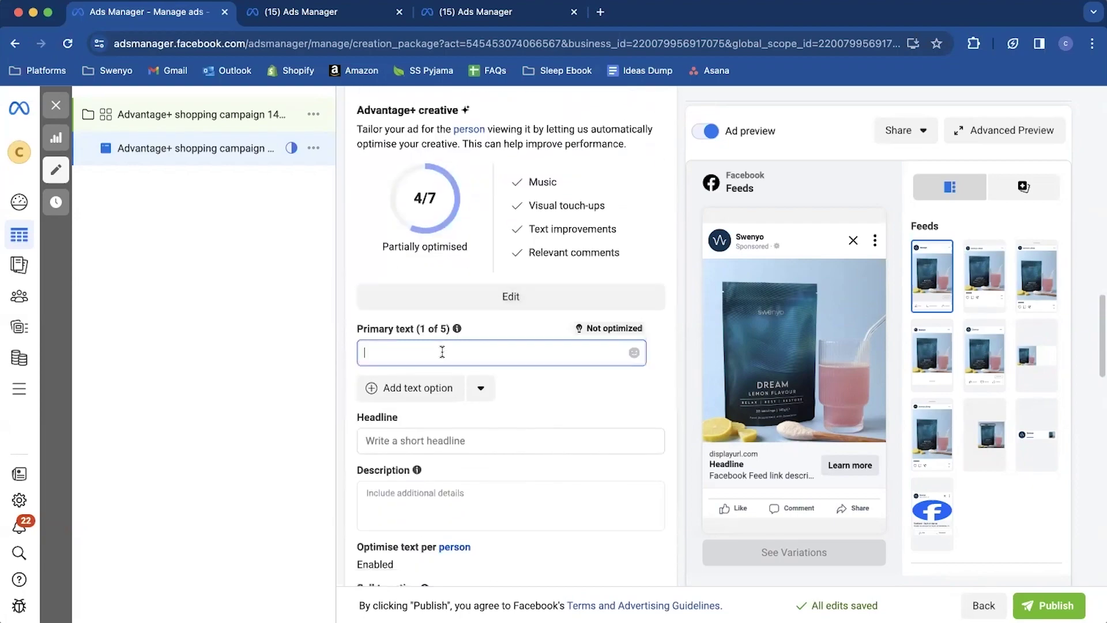
{"action": "scroll", "coordinate": [442, 351], "scroll_direction": "down", "scroll_amount": 1}
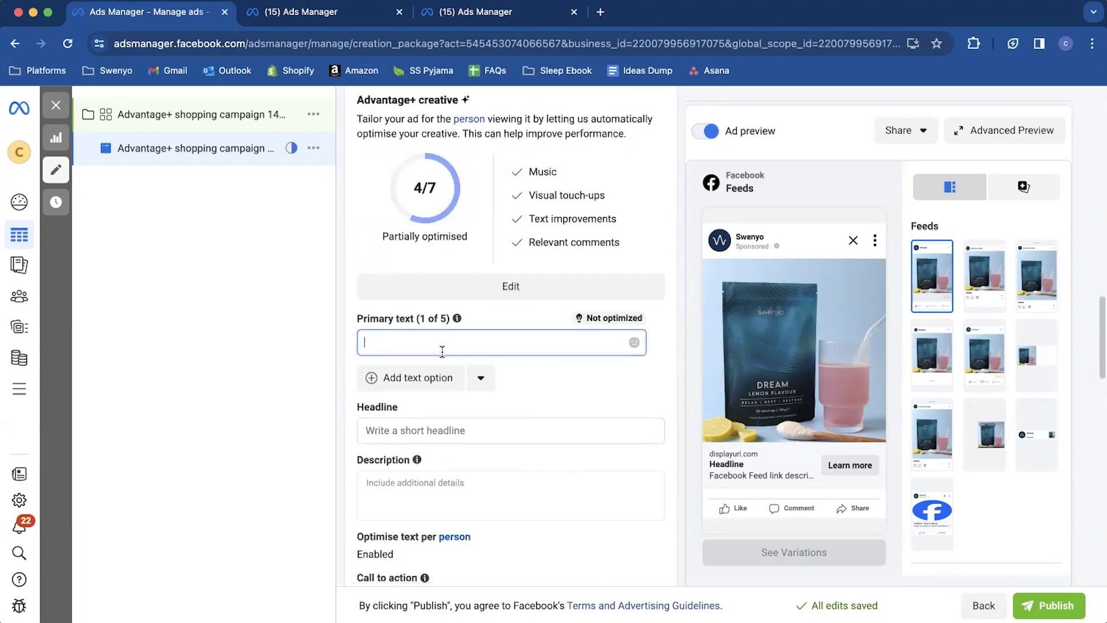
{"action": "type", "text": "hey 10% off, us"}
{"action": "type", "text": "e code "}
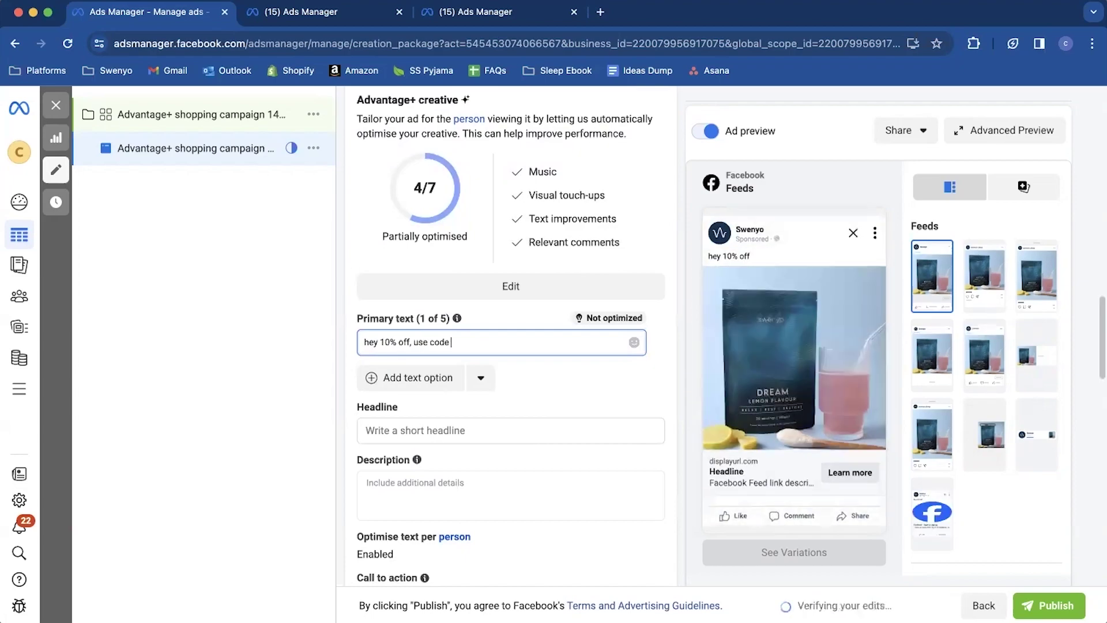
{"action": "type", "text": "xyz"}
{"action": "scroll", "coordinate": [433, 404], "scroll_direction": "down", "scroll_amount": 2}
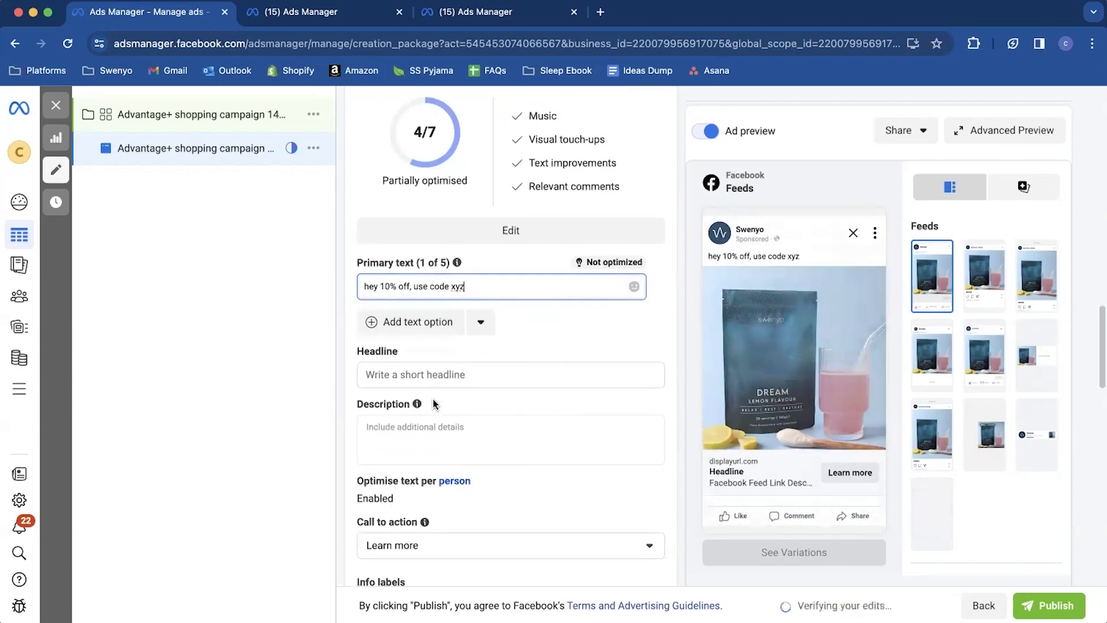
{"action": "scroll", "coordinate": [521, 472], "scroll_direction": "down", "scroll_amount": 1}
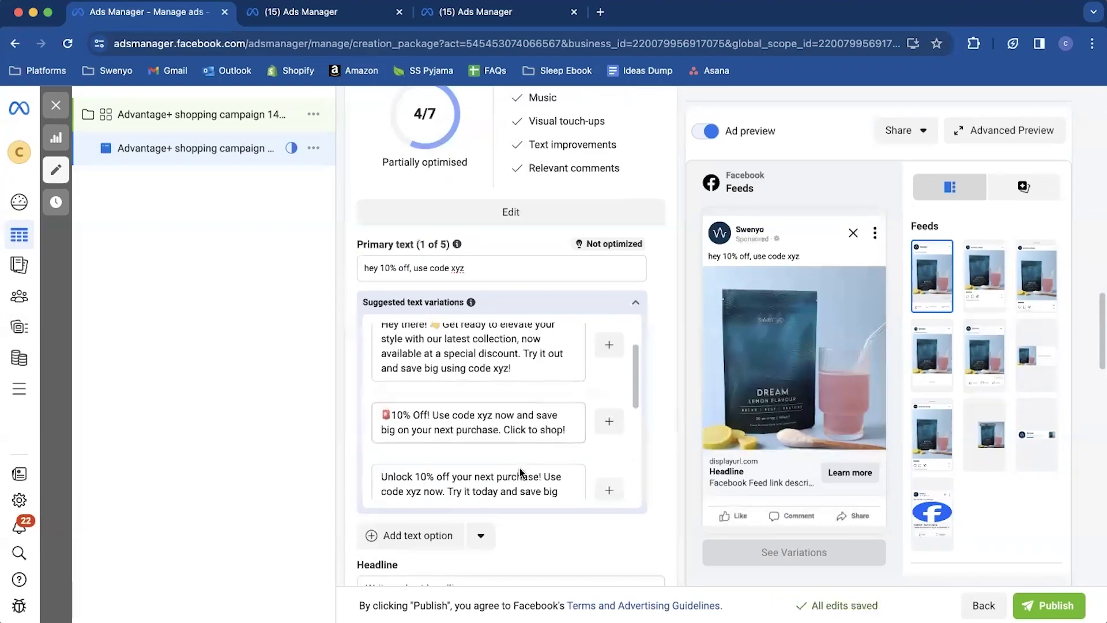
{"action": "scroll", "coordinate": [541, 528], "scroll_direction": "down", "scroll_amount": 1}
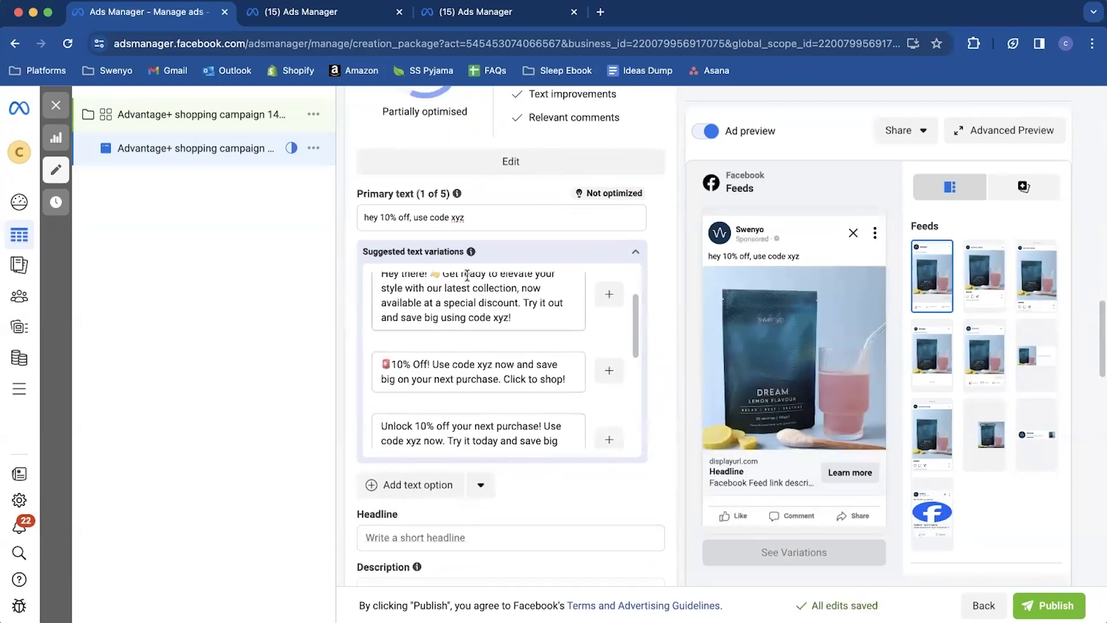
{"action": "scroll", "coordinate": [465, 300], "scroll_direction": "up", "scroll_amount": 1}
{"action": "scroll", "coordinate": [458, 369], "scroll_direction": "down", "scroll_amount": 2}
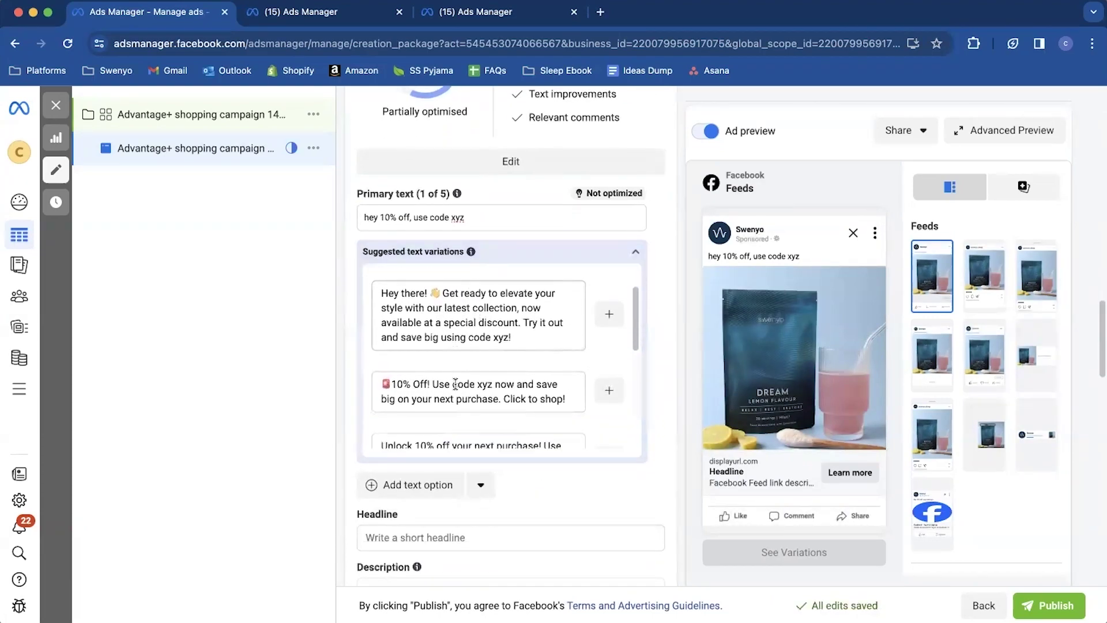
{"action": "scroll", "coordinate": [456, 388], "scroll_direction": "up", "scroll_amount": 1}
{"action": "scroll", "coordinate": [455, 384], "scroll_direction": "down", "scroll_amount": 2}
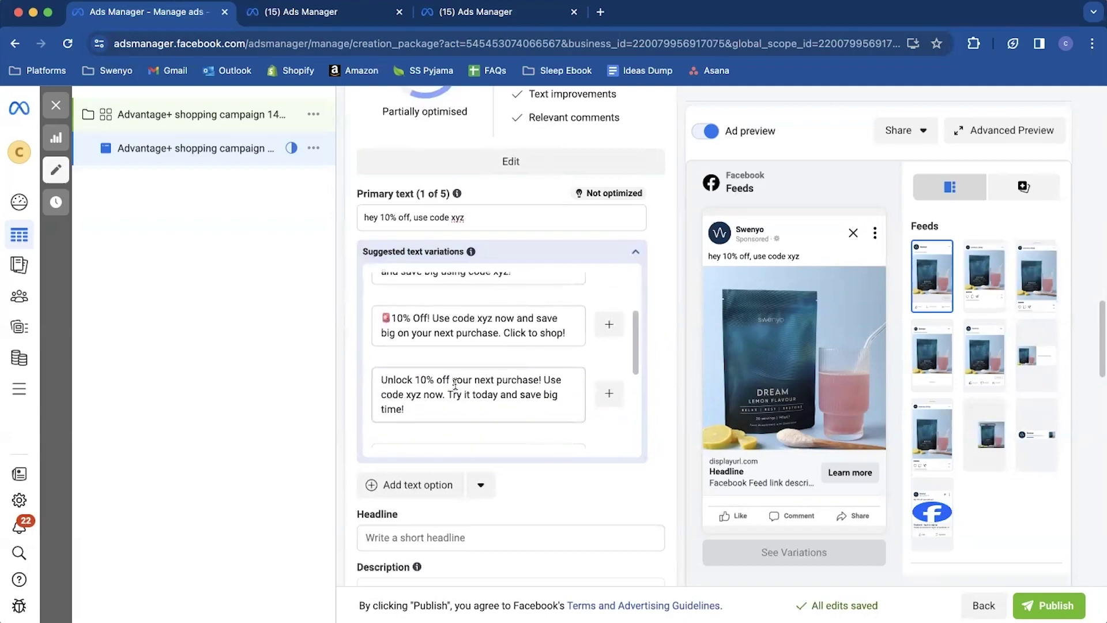
{"action": "scroll", "coordinate": [456, 384], "scroll_direction": "up", "scroll_amount": 3}
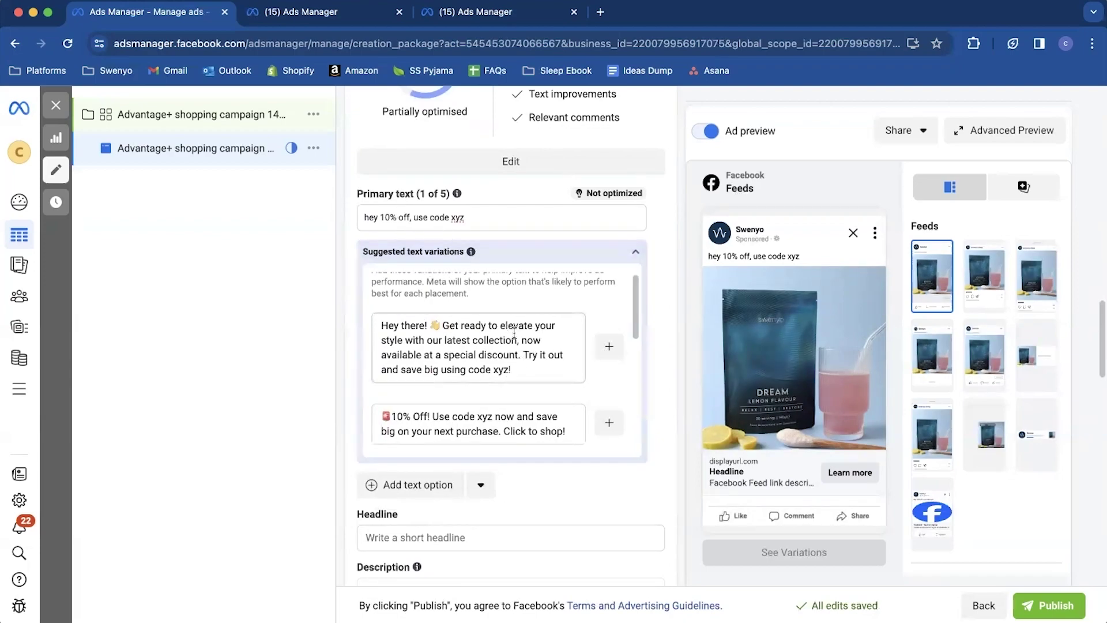
{"action": "scroll", "coordinate": [467, 374], "scroll_direction": "down", "scroll_amount": 4}
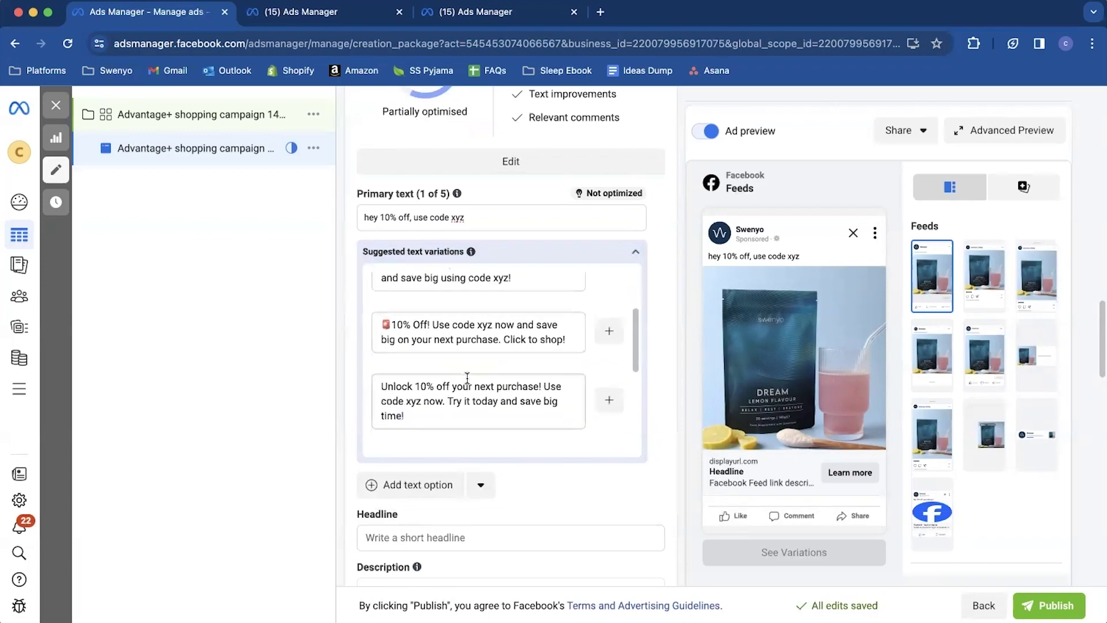
{"action": "scroll", "coordinate": [467, 374], "scroll_direction": "down", "scroll_amount": 3}
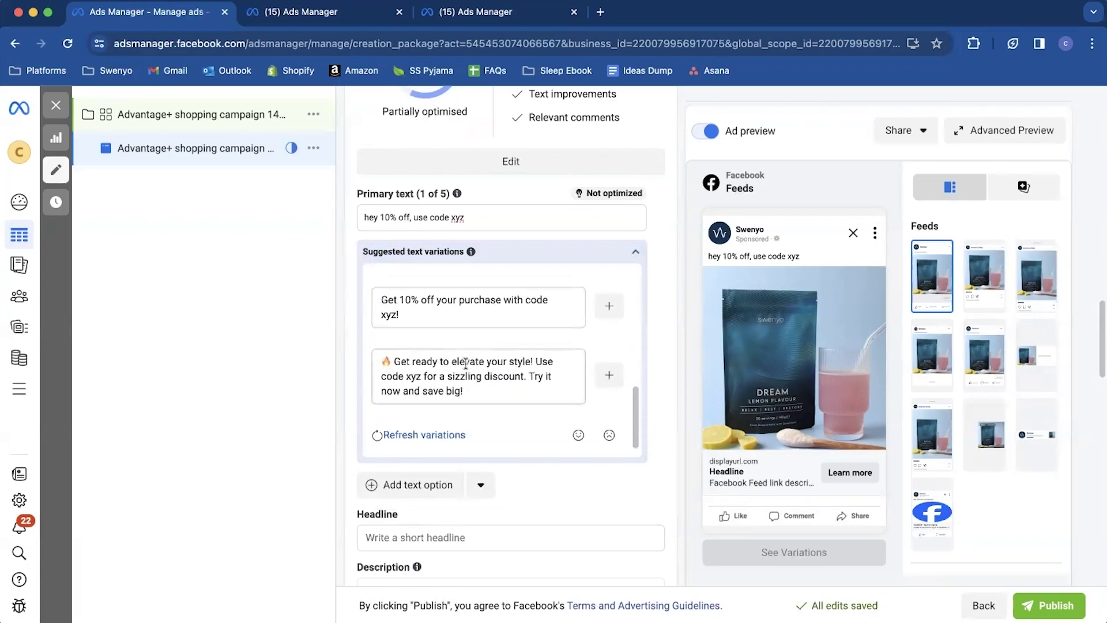
{"action": "scroll", "coordinate": [516, 456], "scroll_direction": "down", "scroll_amount": 5}
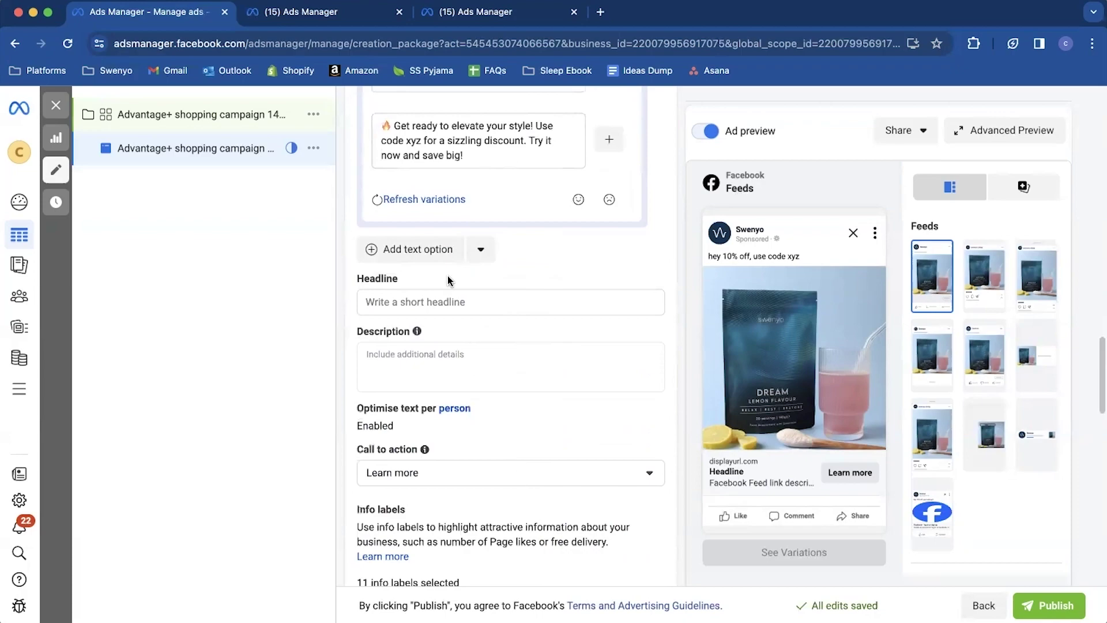
Enter 'Winter Promo' as the ad headline, correcting the mistyped capital.
{"action": "left_click", "coordinate": [404, 306]}
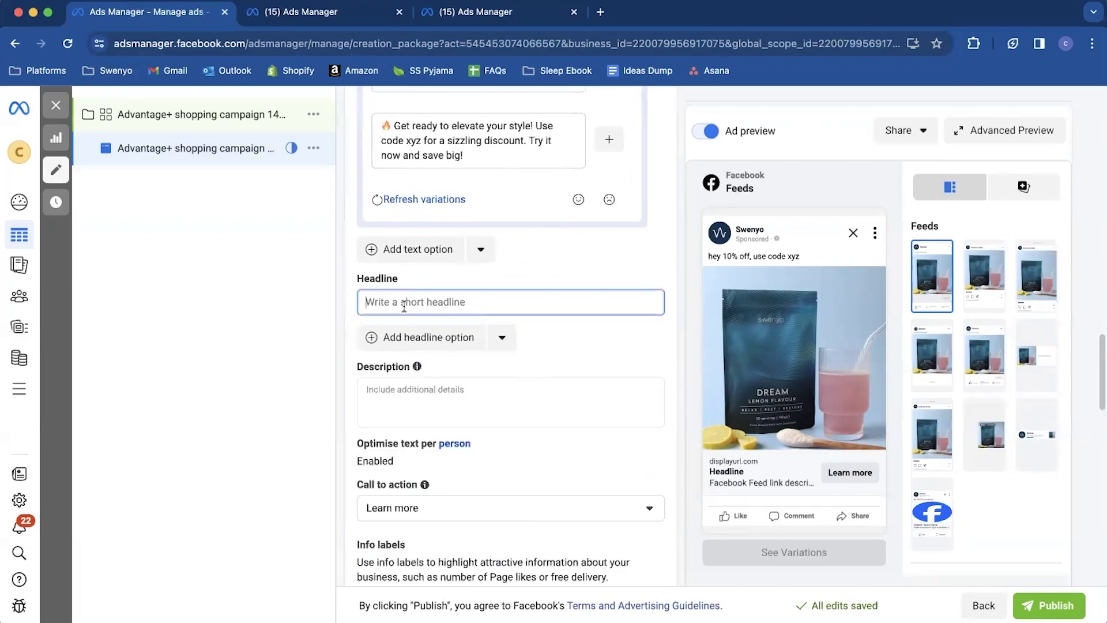
{"action": "type", "text": "WInter"}
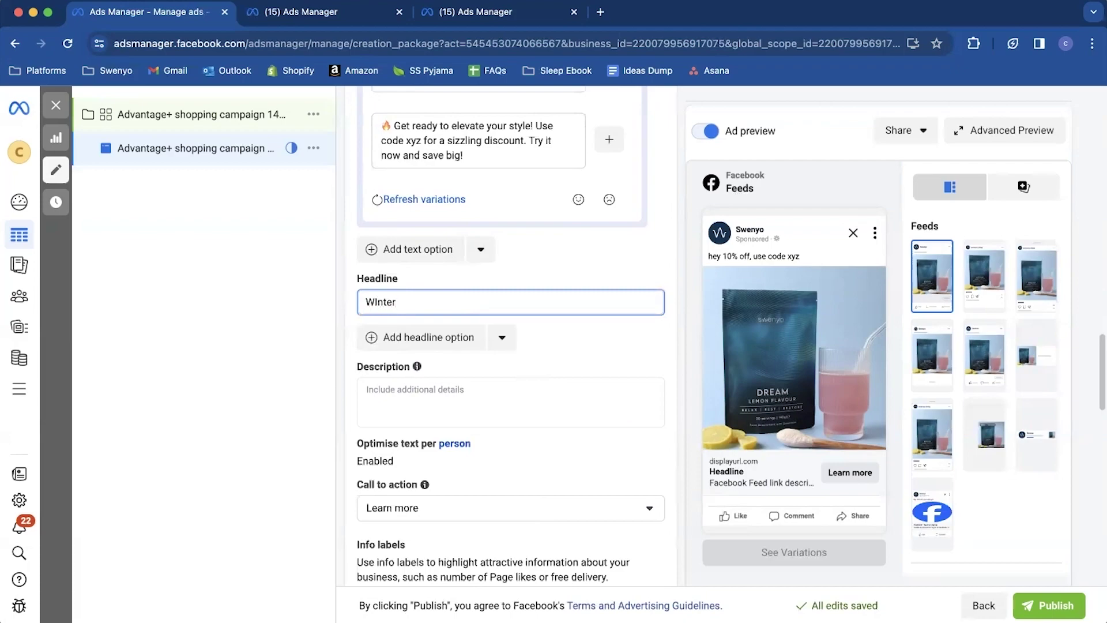
{"action": "key", "text": "BackSpace"}
{"action": "key", "text": "BackSpace"}
{"action": "key", "text": "BackSpace"}
{"action": "type", "text": "inter Promo"}
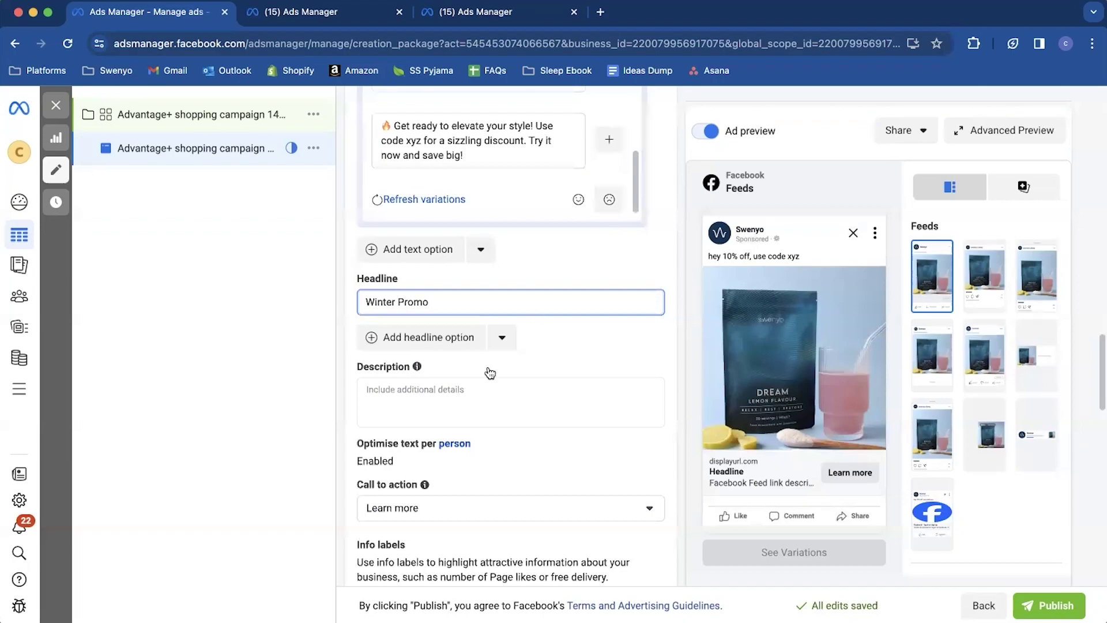
Change the call to action to Shop now.
{"action": "scroll", "coordinate": [490, 371], "scroll_direction": "down", "scroll_amount": 3}
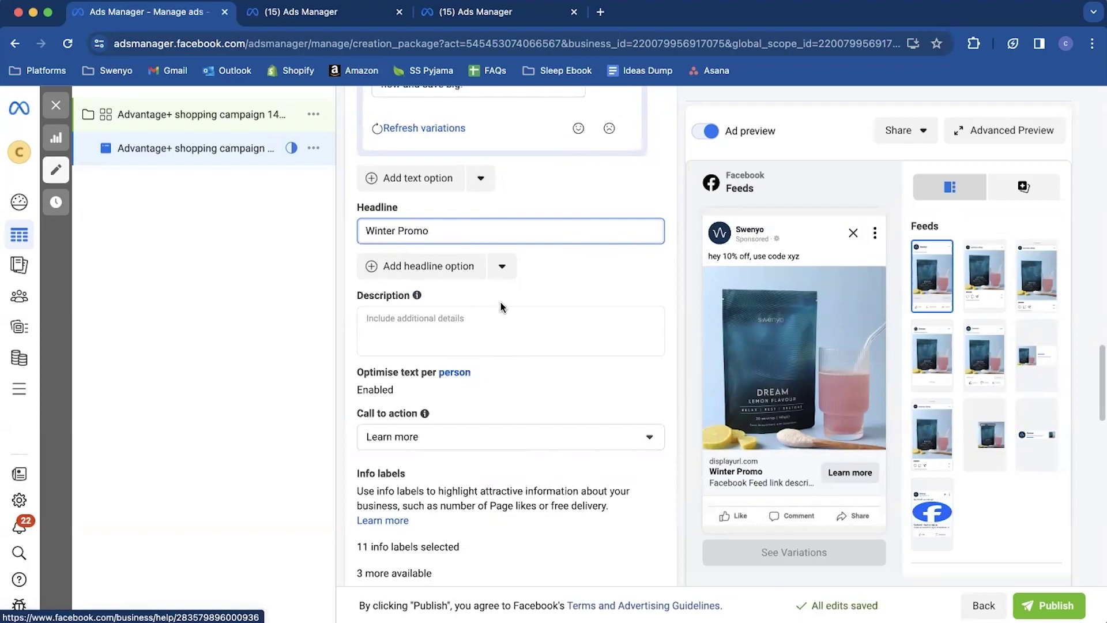
{"action": "scroll", "coordinate": [500, 302], "scroll_direction": "down", "scroll_amount": 3}
{"action": "left_click", "coordinate": [508, 326]}
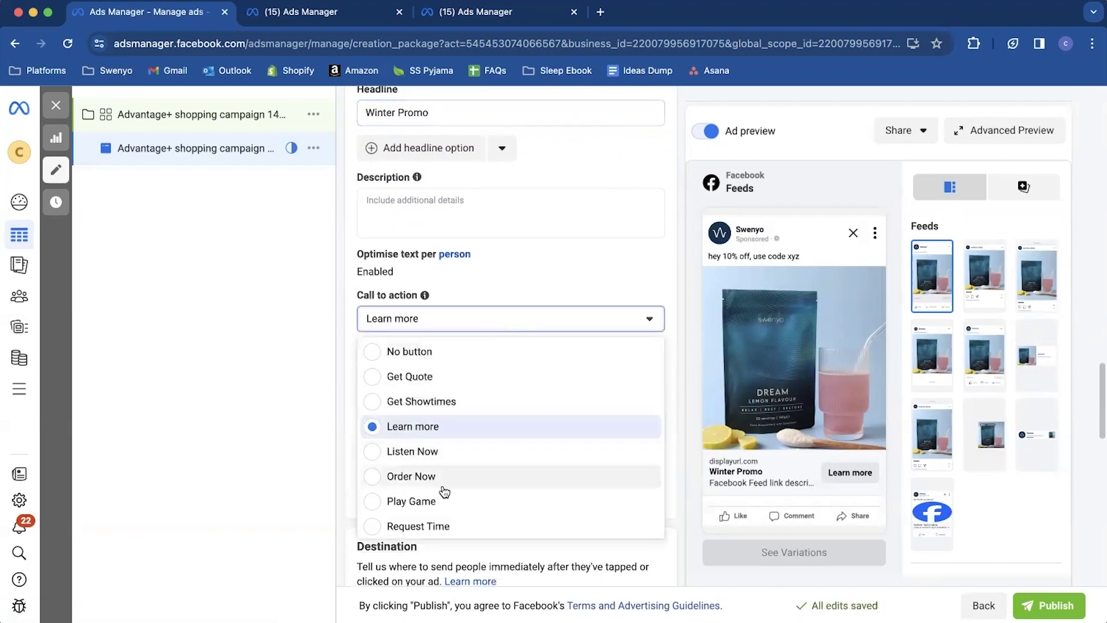
{"action": "scroll", "coordinate": [426, 462], "scroll_direction": "down", "scroll_amount": 2}
{"action": "left_click", "coordinate": [422, 444]}
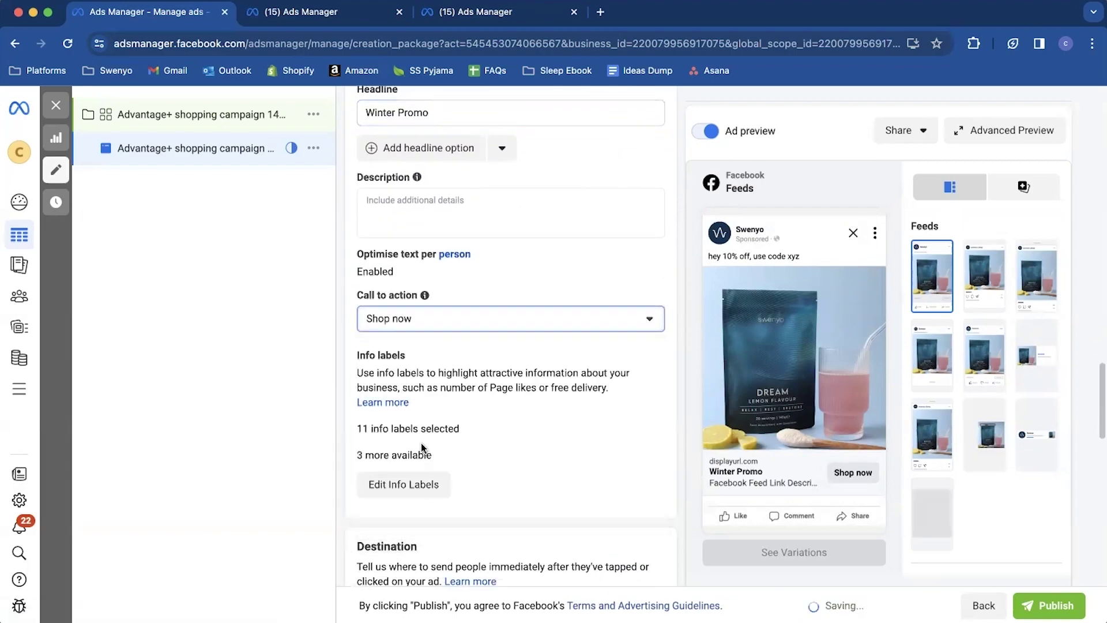
{"action": "scroll", "coordinate": [565, 383], "scroll_direction": "down", "scroll_amount": 5}
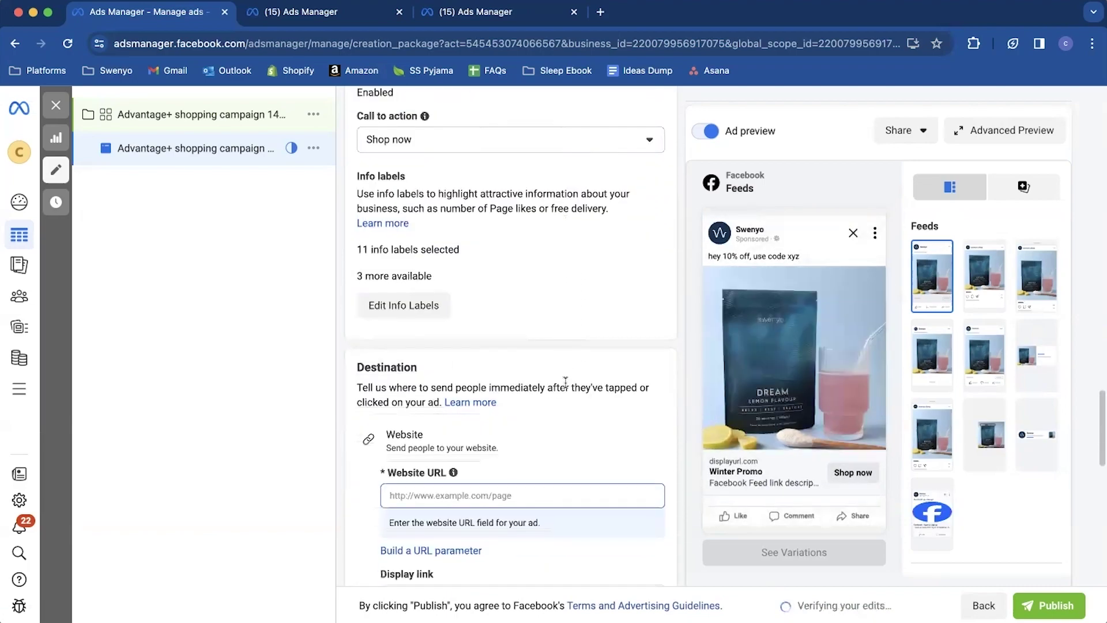
{"action": "left_click", "coordinate": [542, 391]}
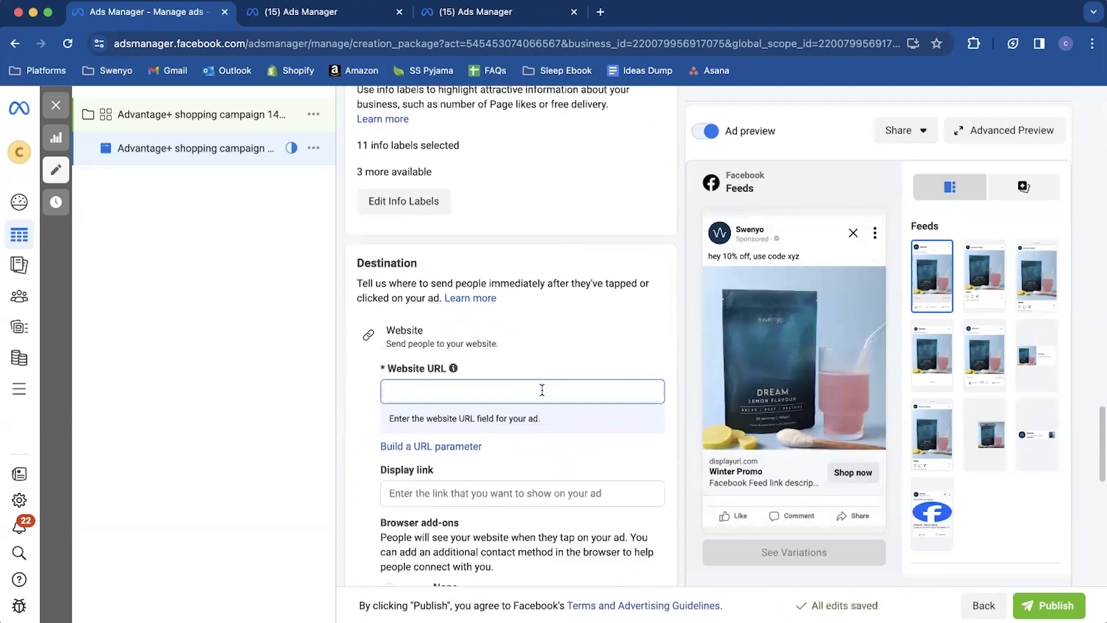
{"action": "type", "text": "www.swenyosleep.co.uk"}
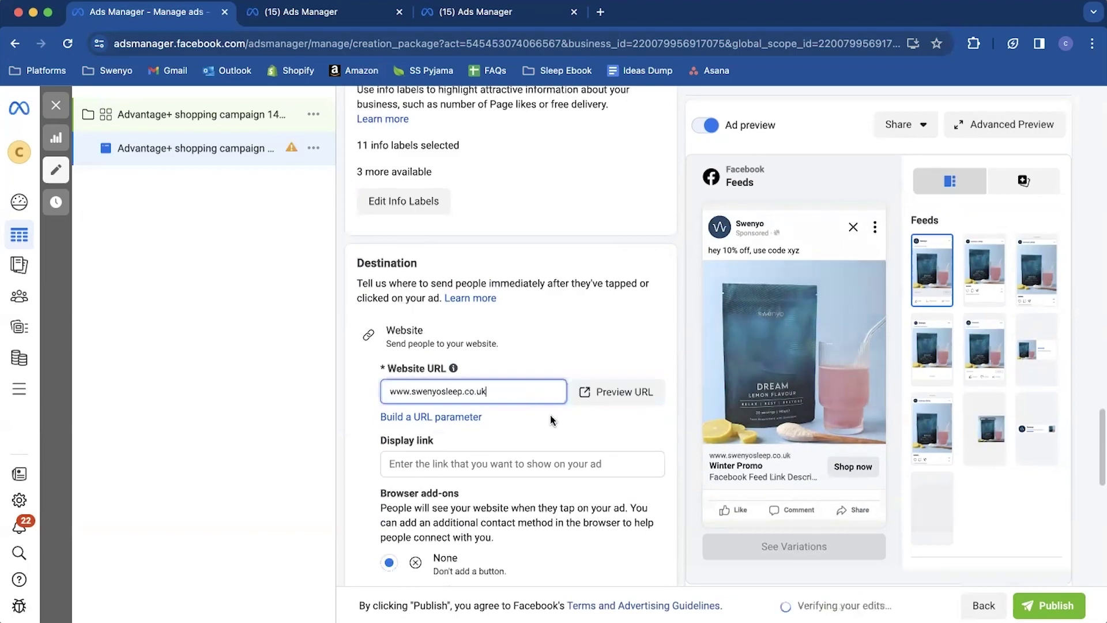
{"action": "left_click", "coordinate": [439, 391]}
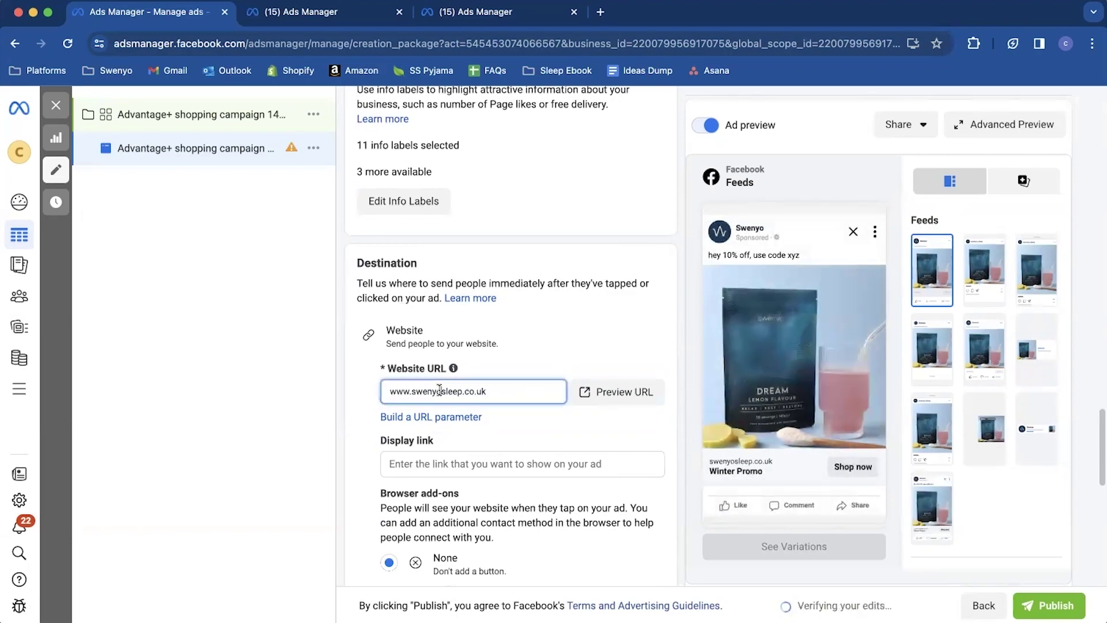
{"action": "type", "text": "-"}
{"action": "left_click", "coordinate": [558, 362]}
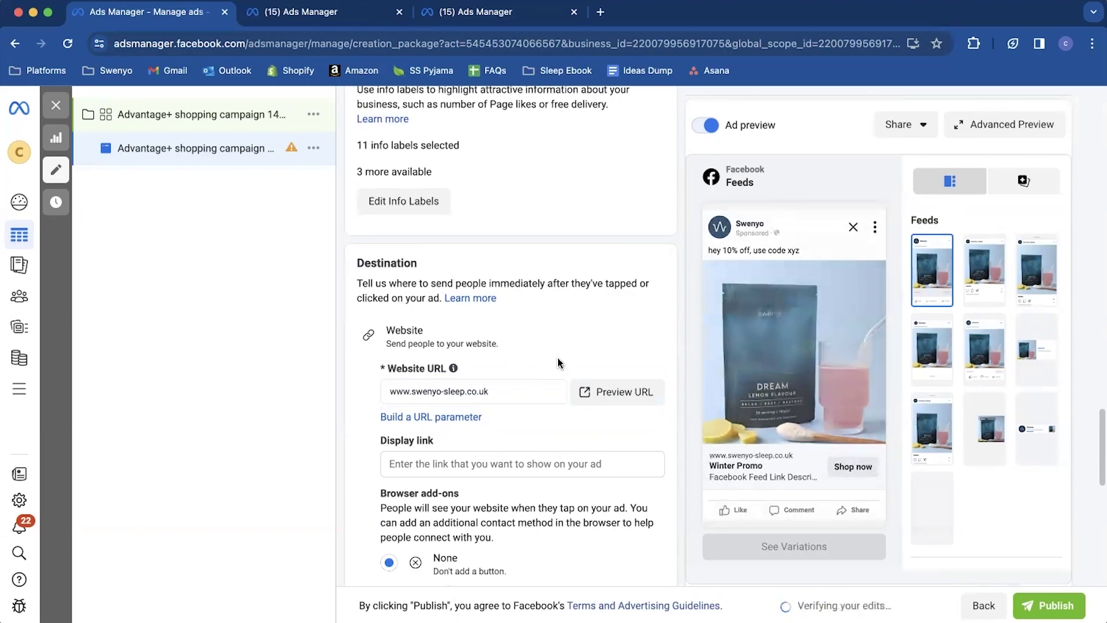
{"action": "scroll", "coordinate": [519, 386], "scroll_direction": "down", "scroll_amount": 3}
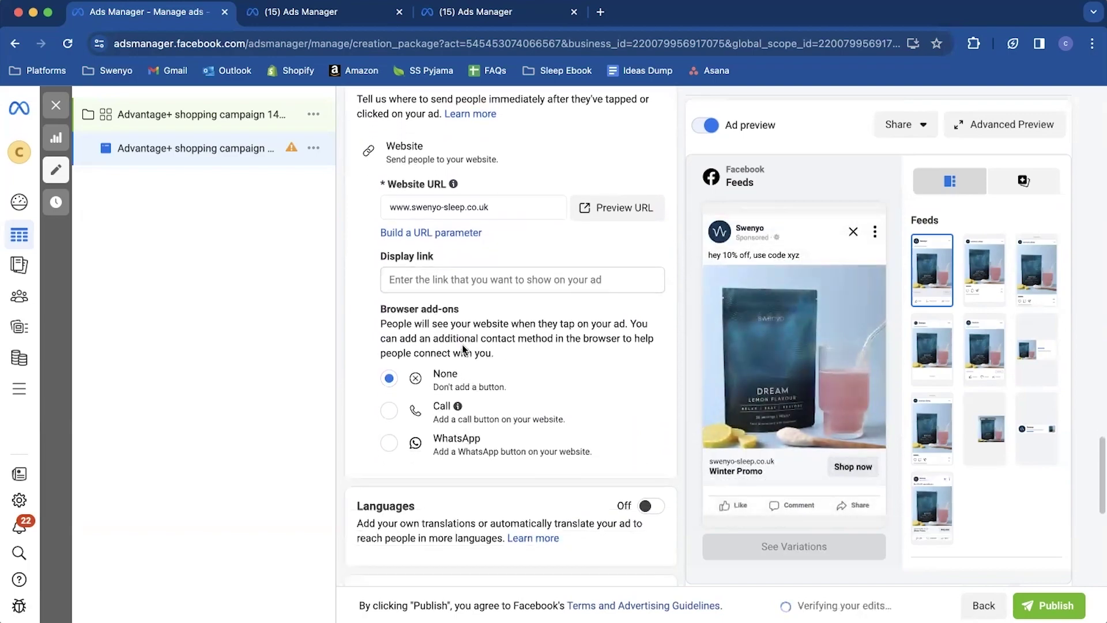
{"action": "left_click", "coordinate": [441, 208]}
{"action": "key", "text": "Delete"}
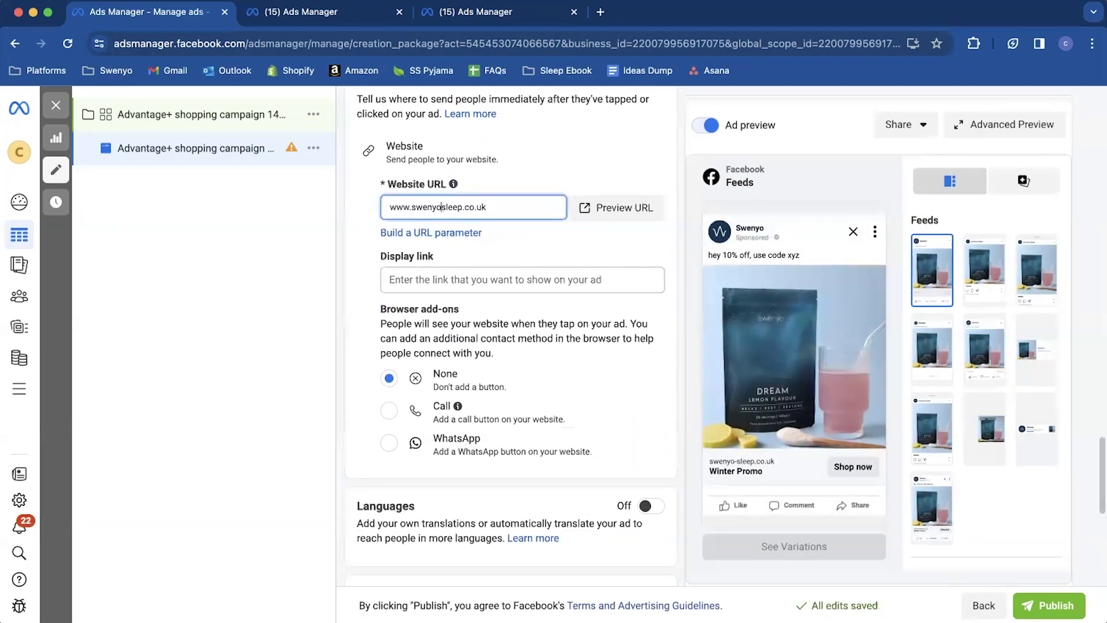
{"action": "left_click", "coordinate": [569, 255]}
Select the URL parameters field, then scroll back to the top of the form.
{"action": "scroll", "coordinate": [534, 287], "scroll_direction": "down", "scroll_amount": 2}
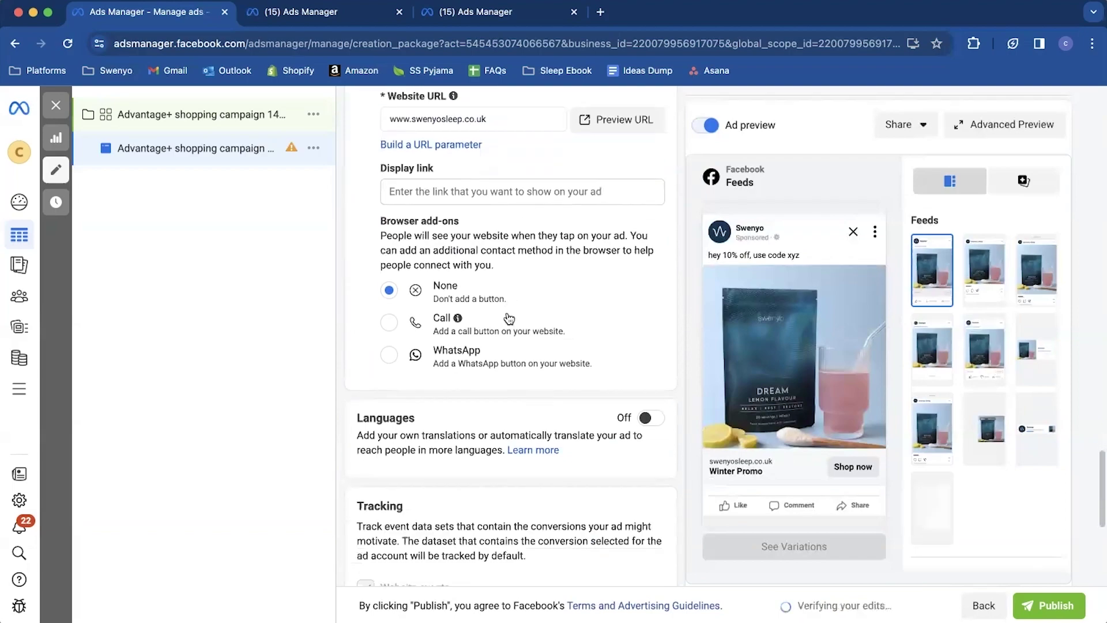
{"action": "scroll", "coordinate": [489, 217], "scroll_direction": "down", "scroll_amount": 6}
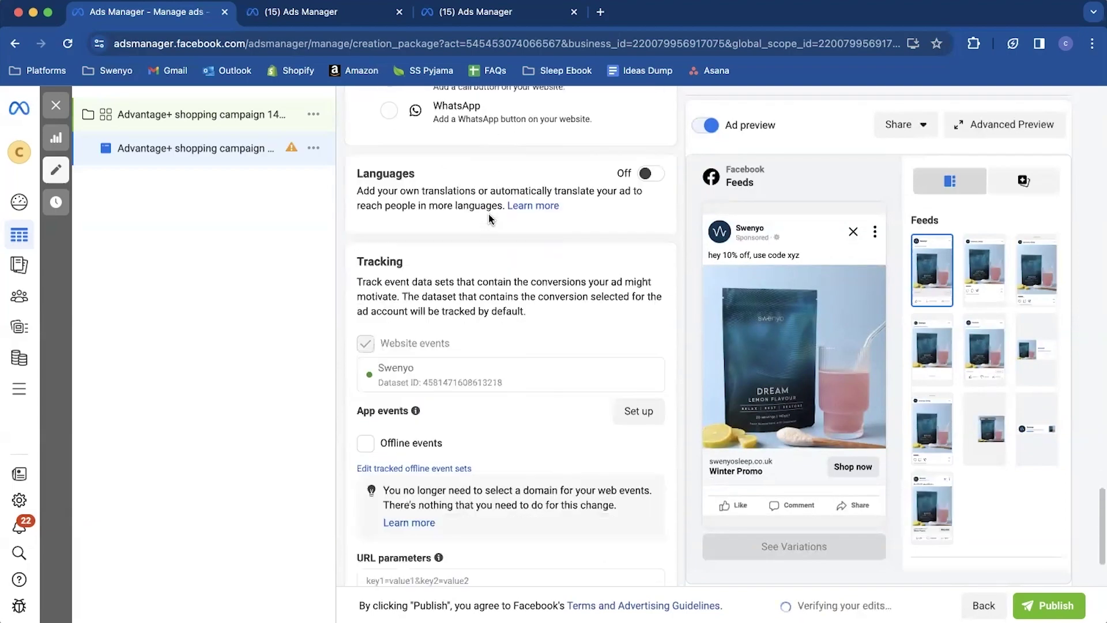
{"action": "scroll", "coordinate": [484, 254], "scroll_direction": "down", "scroll_amount": 2}
{"action": "left_click", "coordinate": [449, 442]}
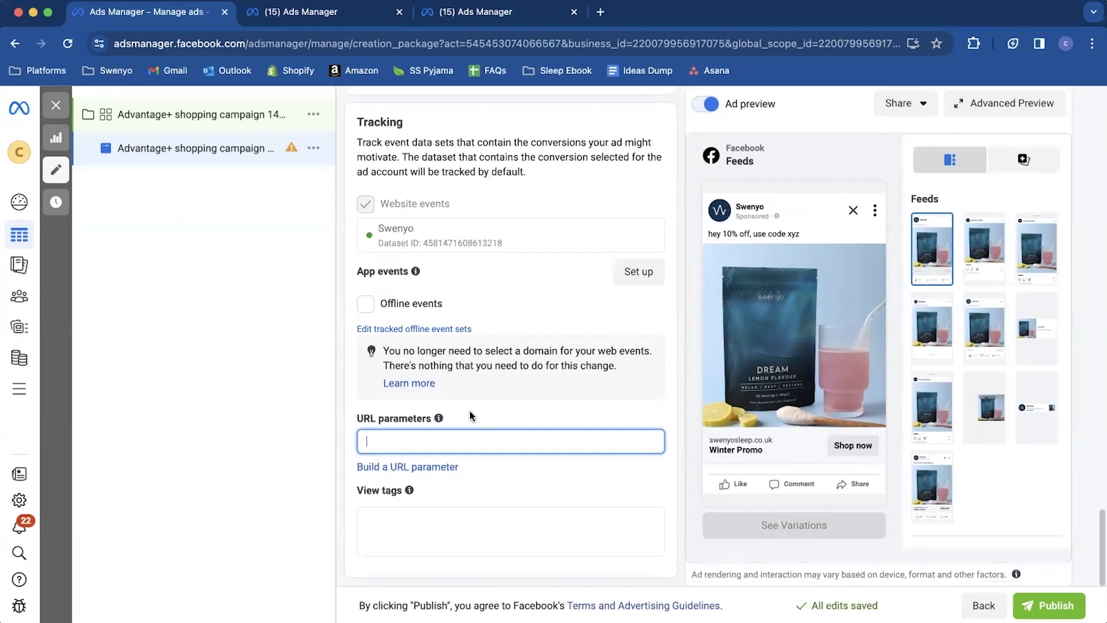
{"action": "scroll", "coordinate": [470, 410], "scroll_direction": "up", "scroll_amount": 3}
{"action": "scroll", "coordinate": [469, 410], "scroll_direction": "up", "scroll_amount": 15}
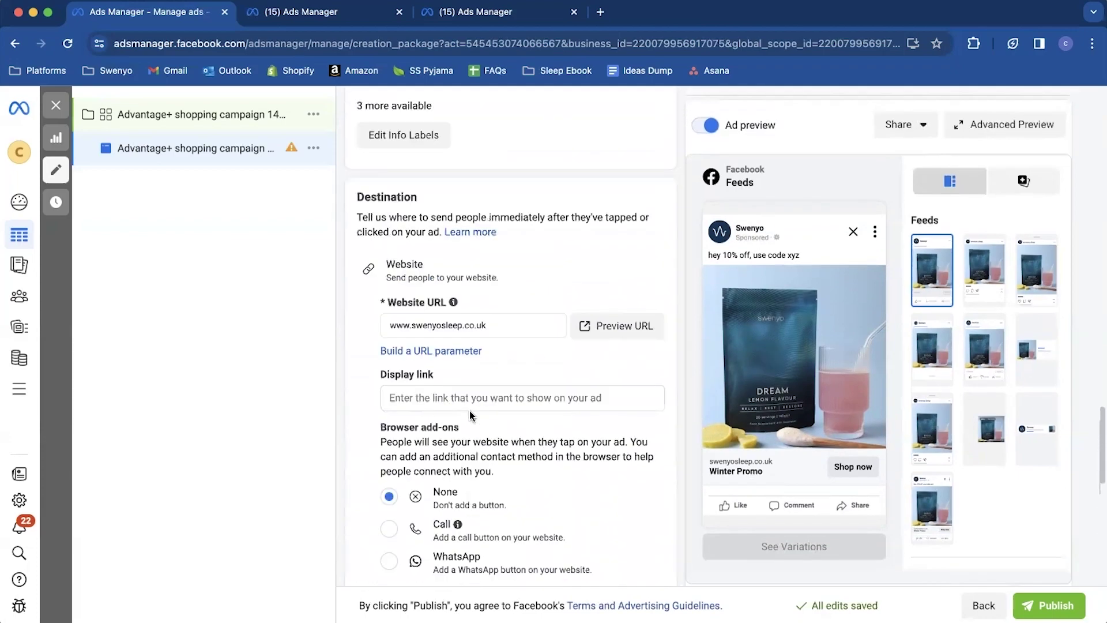
{"action": "scroll", "coordinate": [470, 410], "scroll_direction": "up", "scroll_amount": 10}
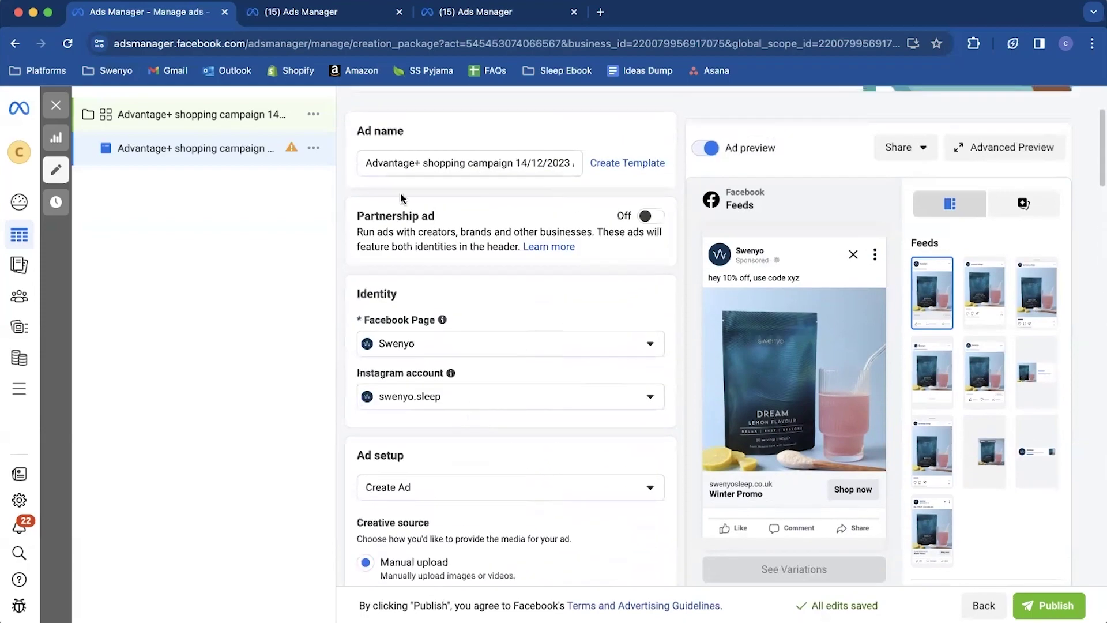
Use Quickly duplicate from the ad's '...' menu in the left tree.
{"action": "left_click", "coordinate": [314, 148]}
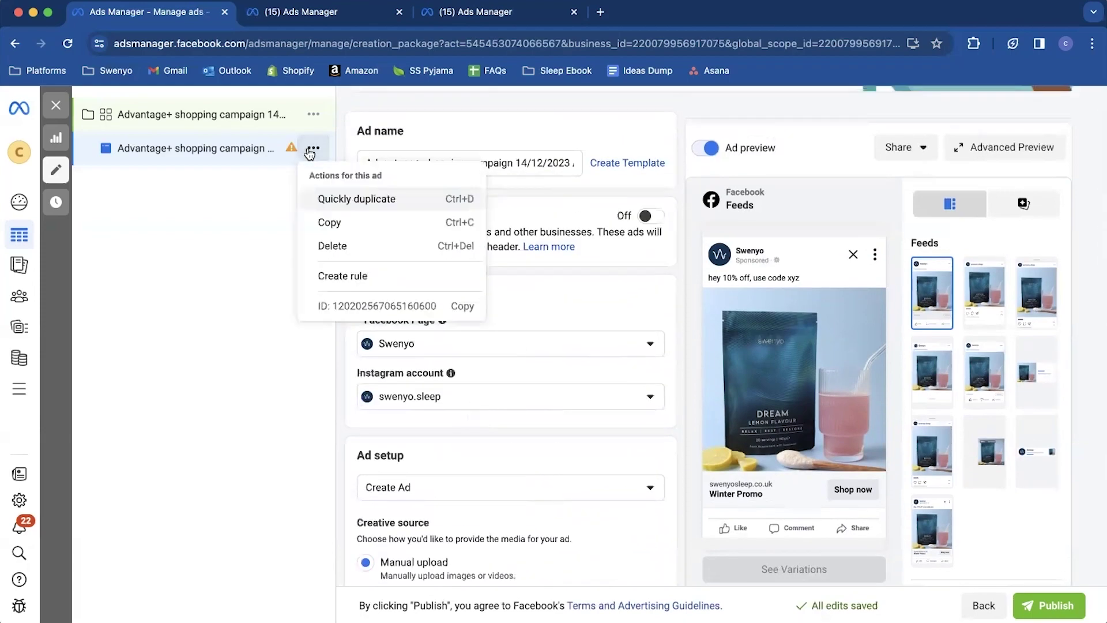
{"action": "left_click", "coordinate": [345, 200]}
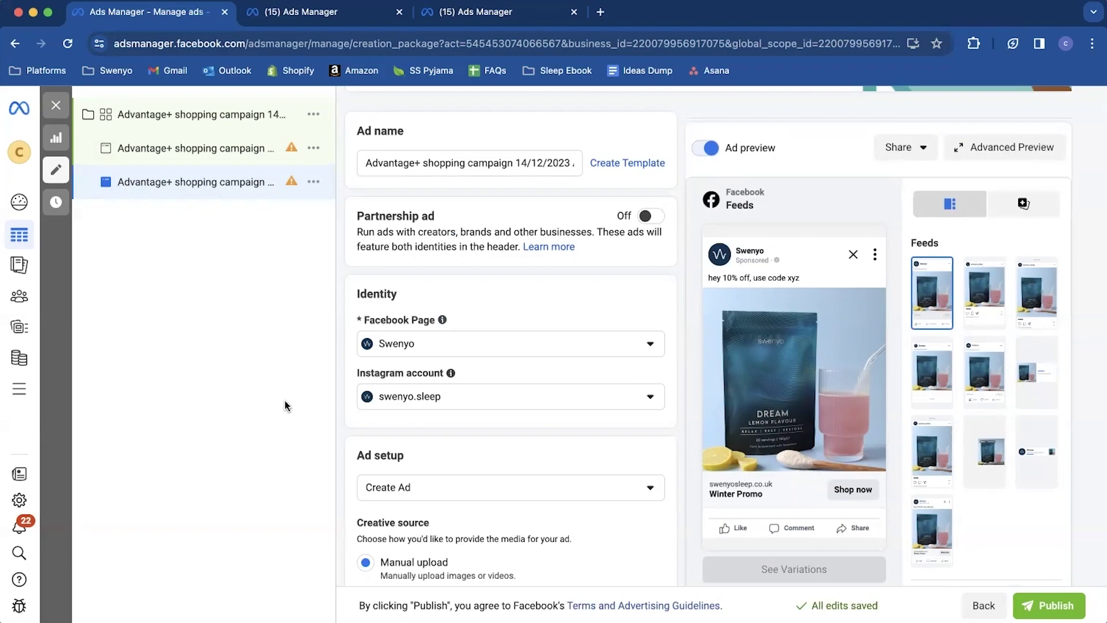
{"action": "scroll", "coordinate": [503, 432], "scroll_direction": "down", "scroll_amount": 3}
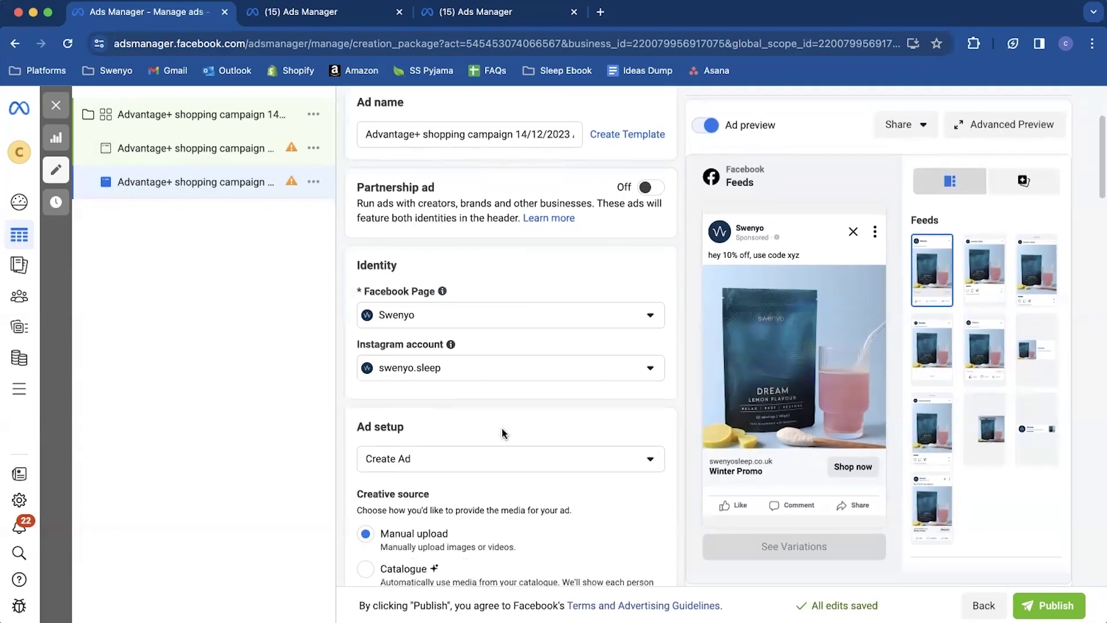
{"action": "scroll", "coordinate": [502, 432], "scroll_direction": "down", "scroll_amount": 12}
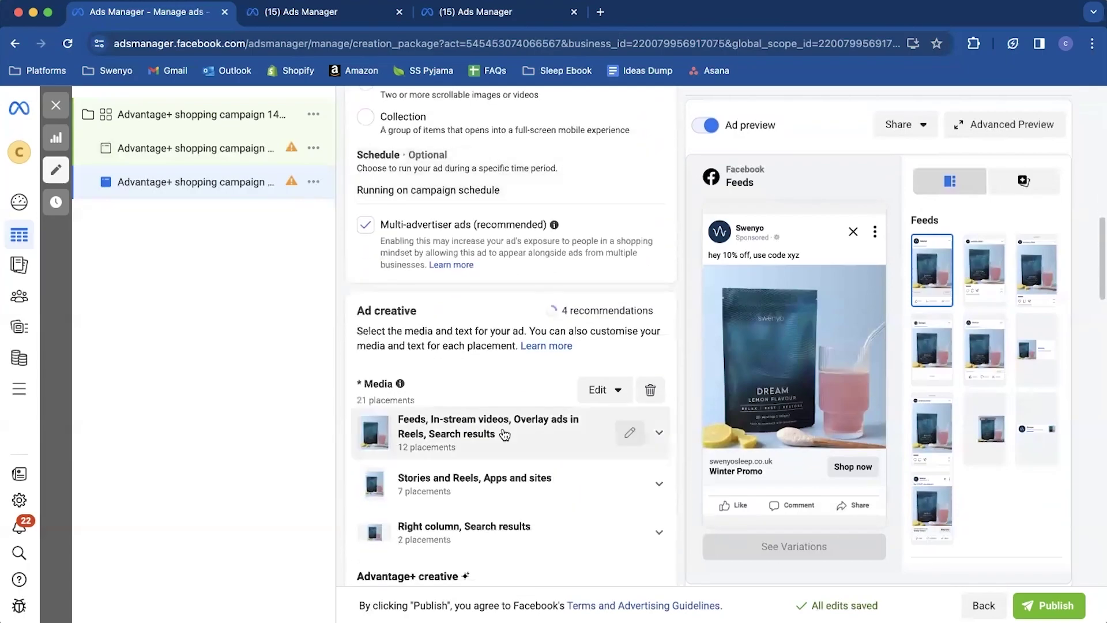
{"action": "scroll", "coordinate": [503, 432], "scroll_direction": "down", "scroll_amount": 15}
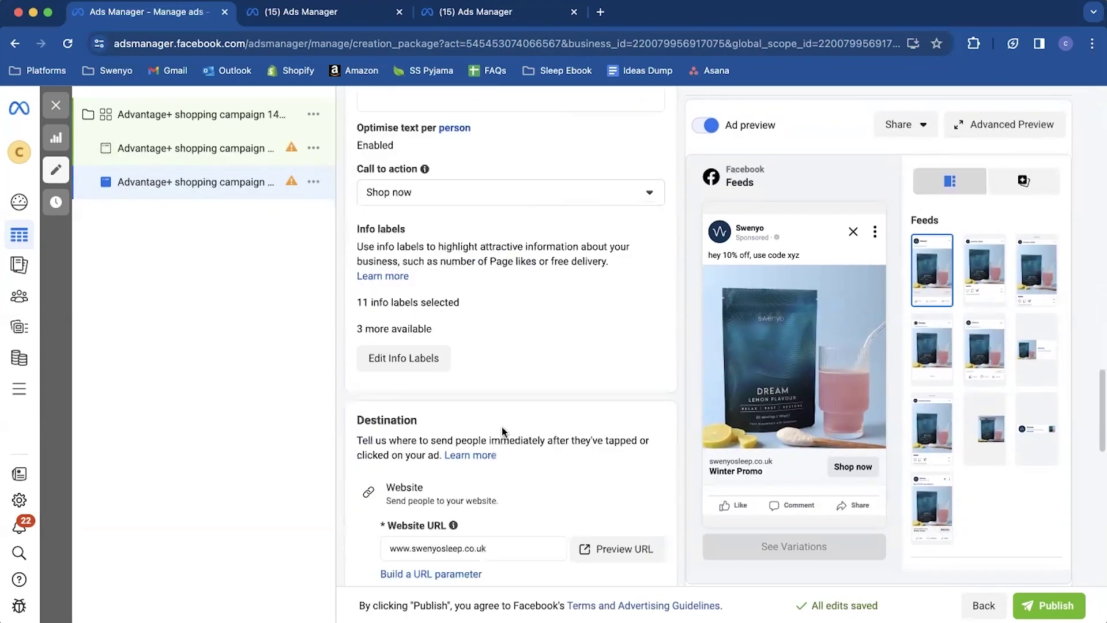
{"action": "scroll", "coordinate": [501, 431], "scroll_direction": "down", "scroll_amount": 4}
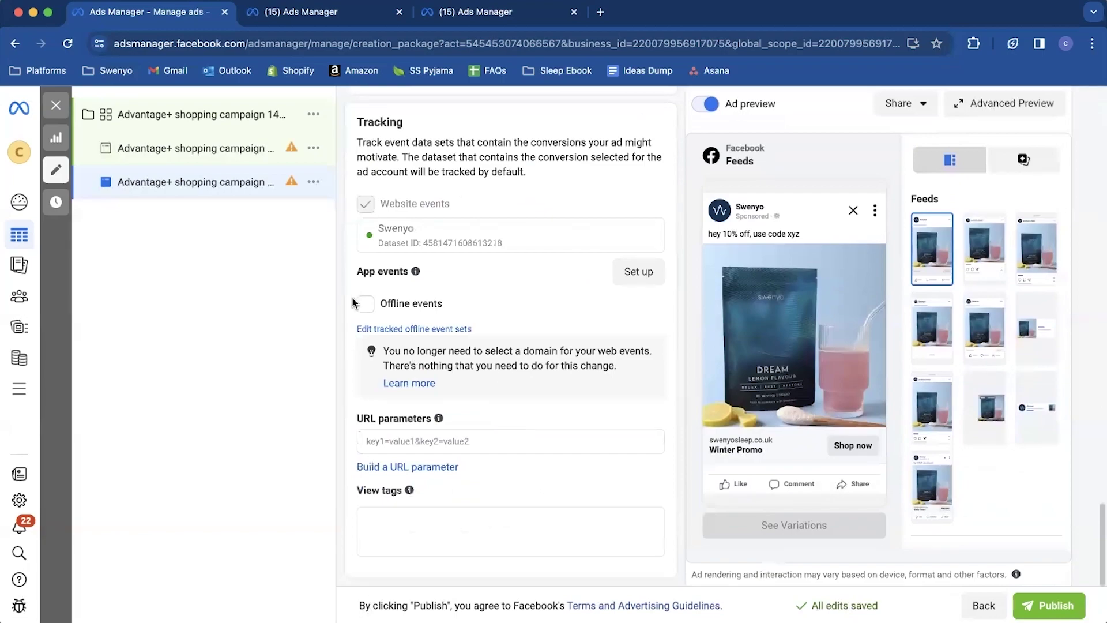